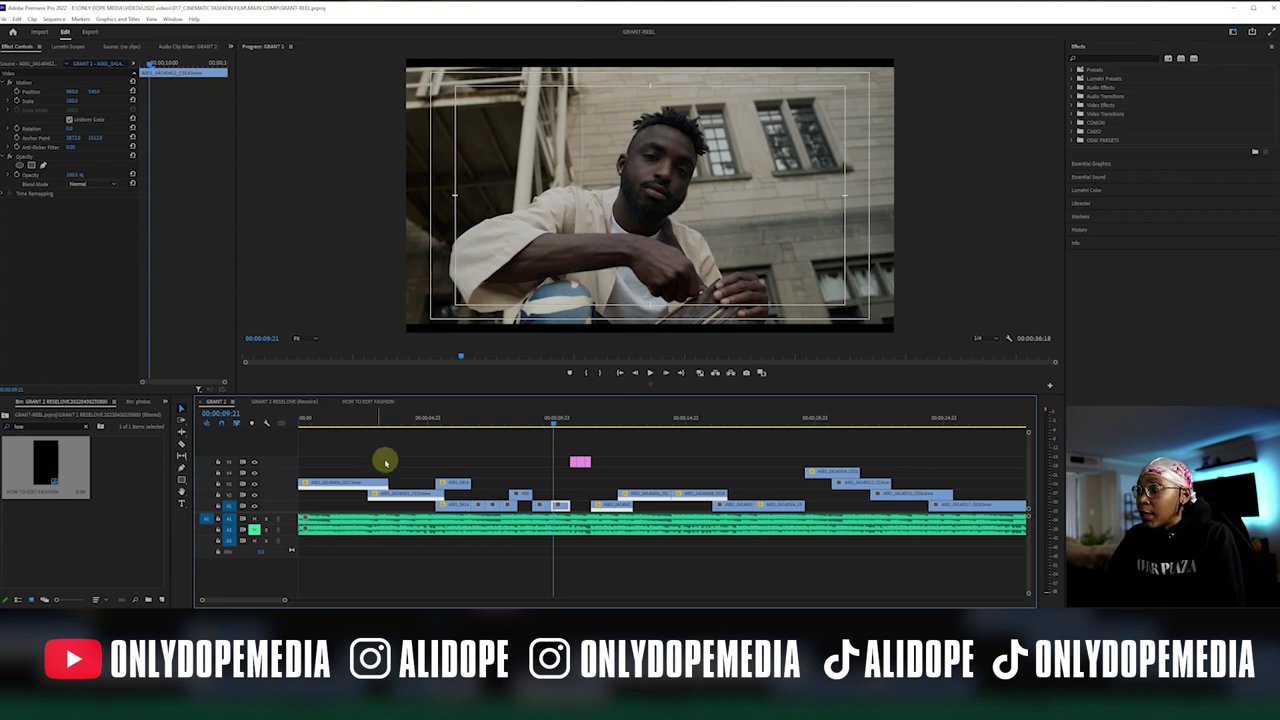
Mute audio track A1 and scrub through the opening shot of the walking shoes
{"action": "left_click", "coordinate": [328, 425]}
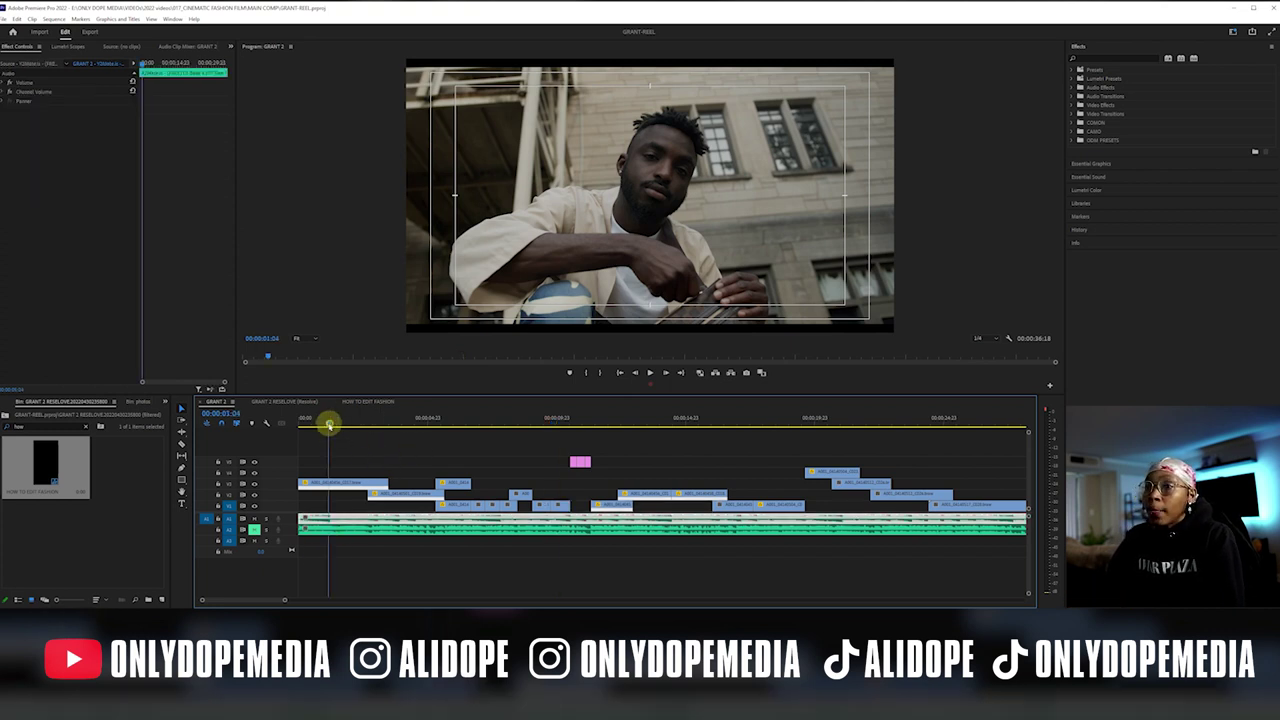
{"action": "left_click", "coordinate": [255, 519]}
{"action": "left_click_drag", "start_coordinate": [322, 425], "coordinate": [359, 420]}
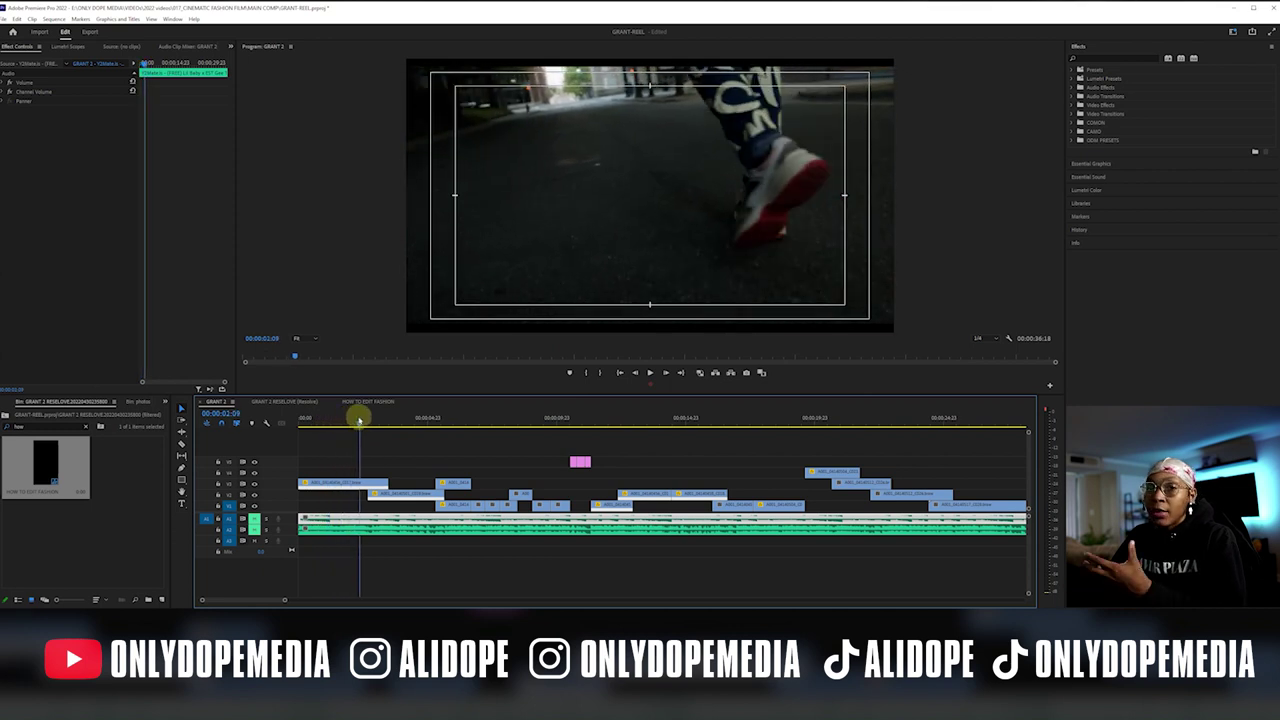
{"action": "mouse_move", "coordinate": [359, 420]}
{"action": "left_mouse_down"}
{"action": "mouse_move", "coordinate": [296, 421]}
{"action": "mouse_move", "coordinate": [380, 414]}
{"action": "mouse_move", "coordinate": [354, 409]}
{"action": "mouse_move", "coordinate": [366, 414]}
{"action": "left_mouse_up"}
Expand the Video 3 track and inspect the opening walking clip's speed curve where the next clip begins
{"action": "double_click", "coordinate": [284, 484]}
{"action": "left_click", "coordinate": [366, 426]}
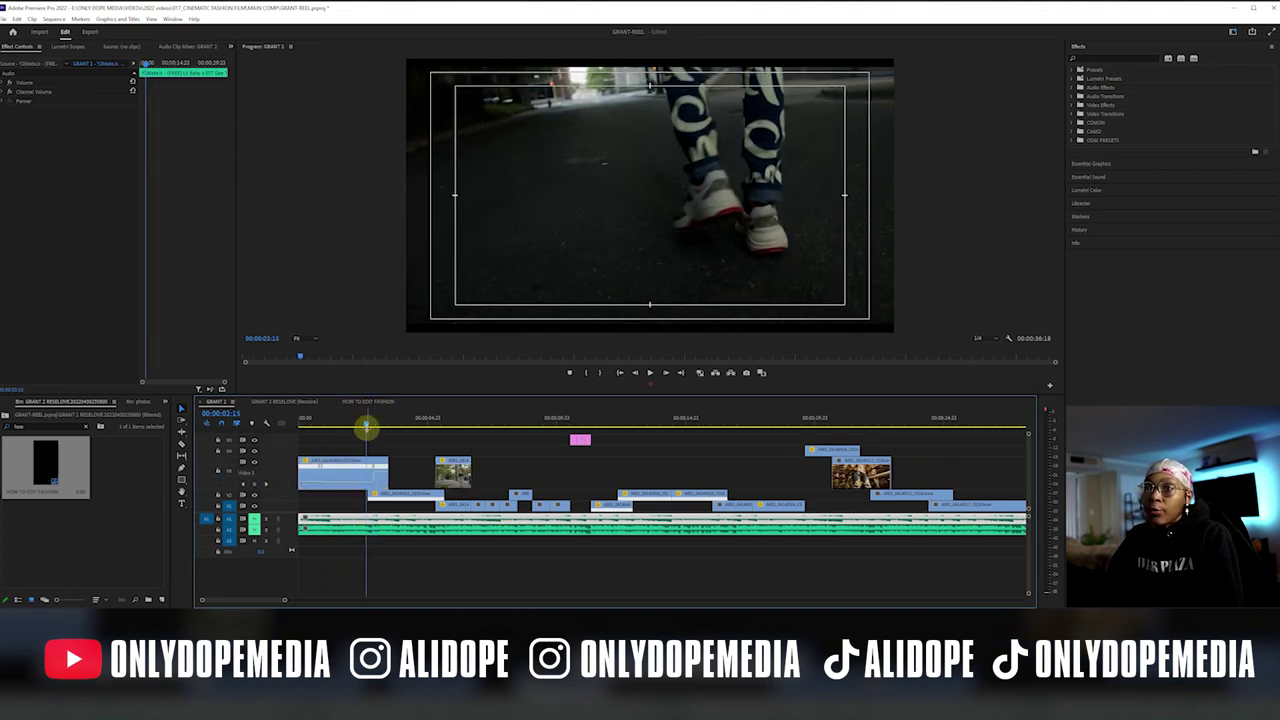
{"action": "left_click", "coordinate": [366, 426]}
{"action": "scroll", "coordinate": [360, 423], "scroll_direction": "up", "scroll_amount": 4}
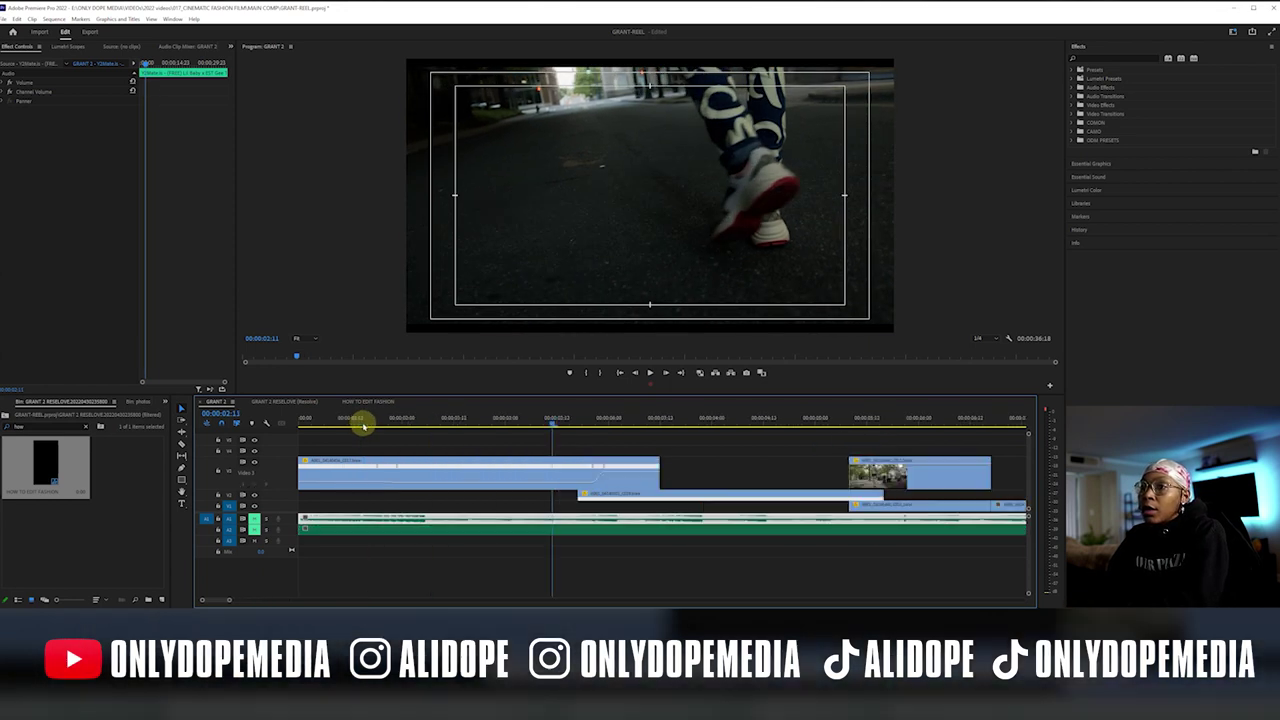
{"action": "left_click_drag", "start_coordinate": [508, 430], "coordinate": [553, 422]}
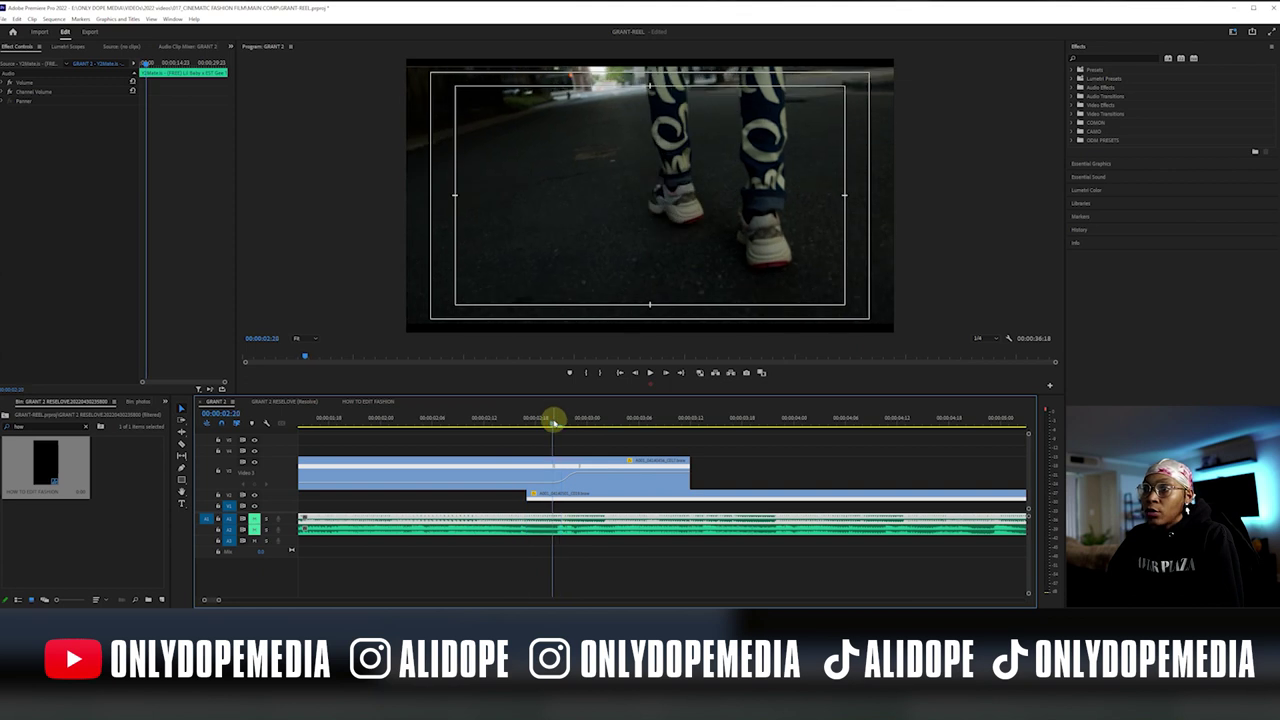
Set the opening clip's keyframe display to Time Remapping Speed, leaving the clip deselected
{"action": "left_click", "coordinate": [629, 461]}
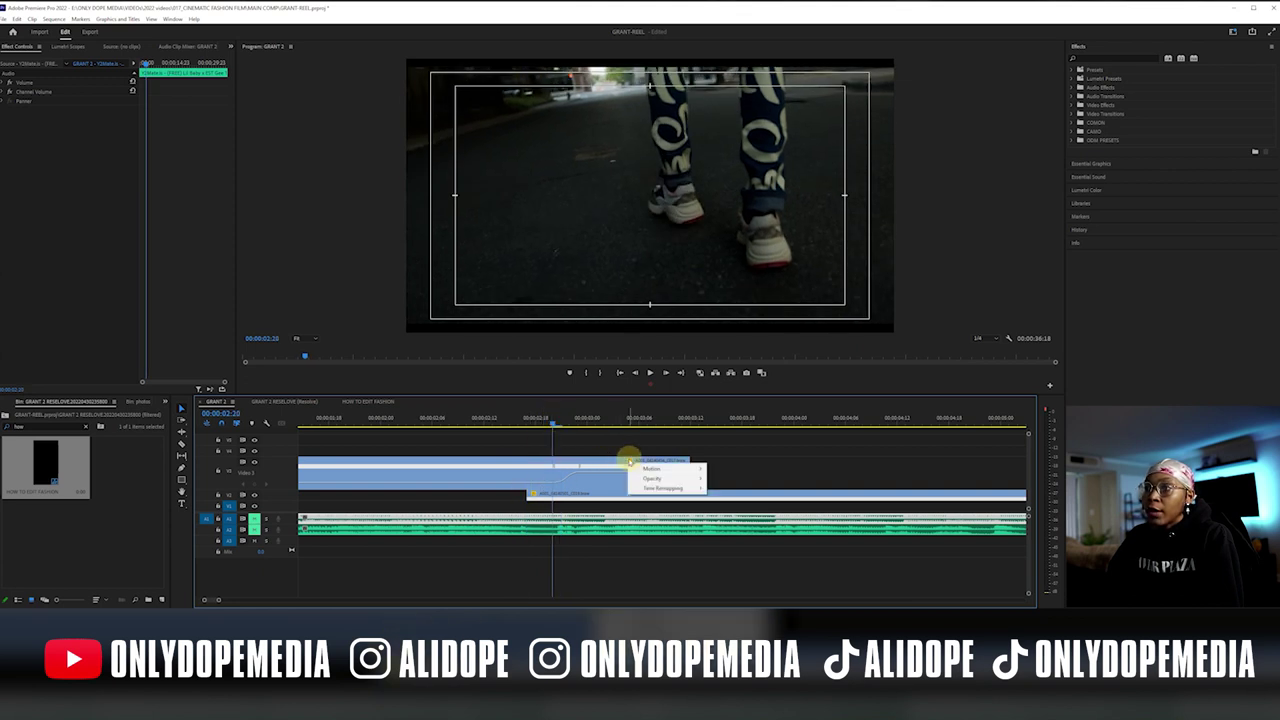
{"action": "mouse_move", "coordinate": [685, 488]}
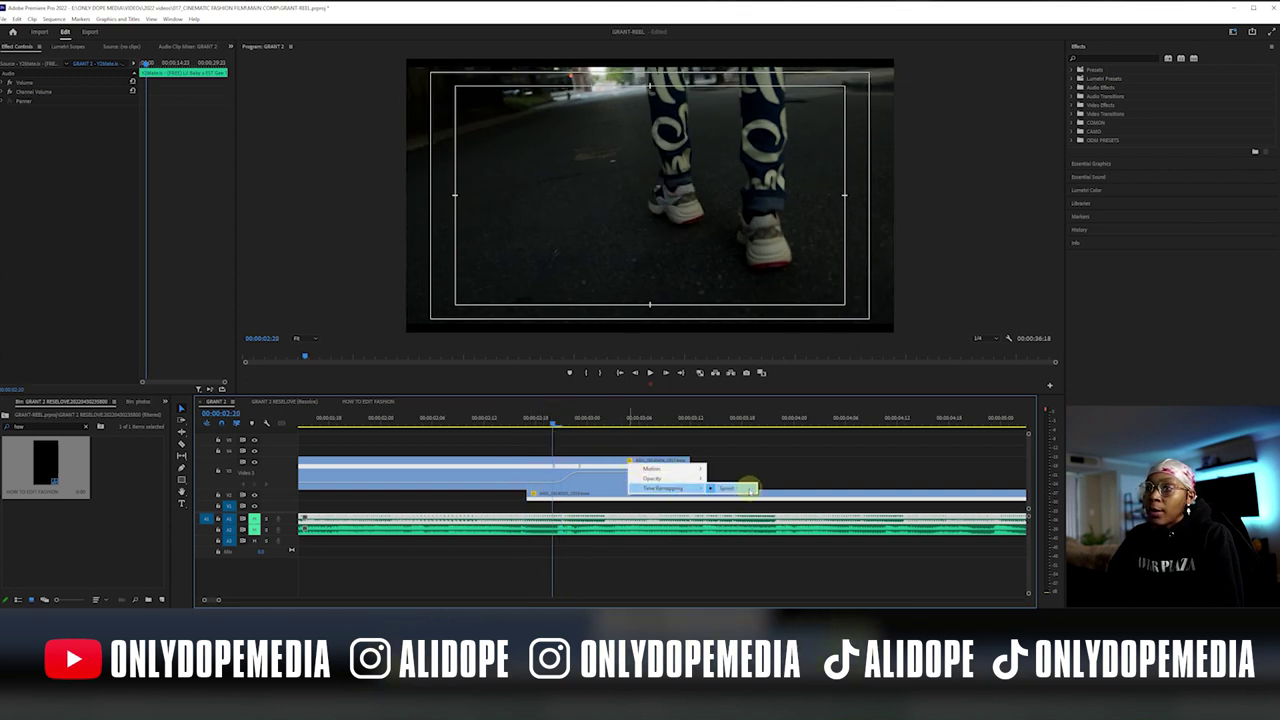
{"action": "left_click", "coordinate": [737, 488]}
{"action": "left_click", "coordinate": [634, 437]}
{"action": "left_click", "coordinate": [557, 470]}
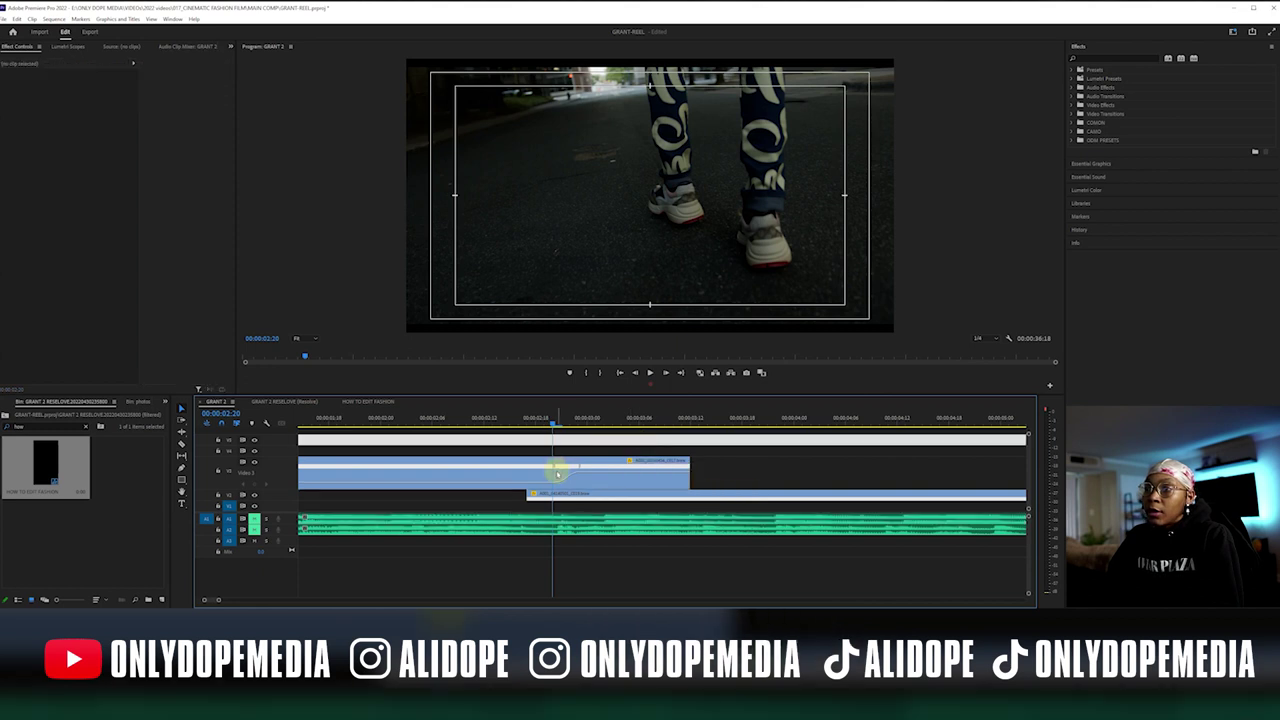
Add a speed keyframe to the opening clip on Video 3 at 00:00:02:06
{"action": "left_click_drag", "start_coordinate": [521, 428], "coordinate": [431, 426]}
{"action": "left_click", "coordinate": [449, 460]}
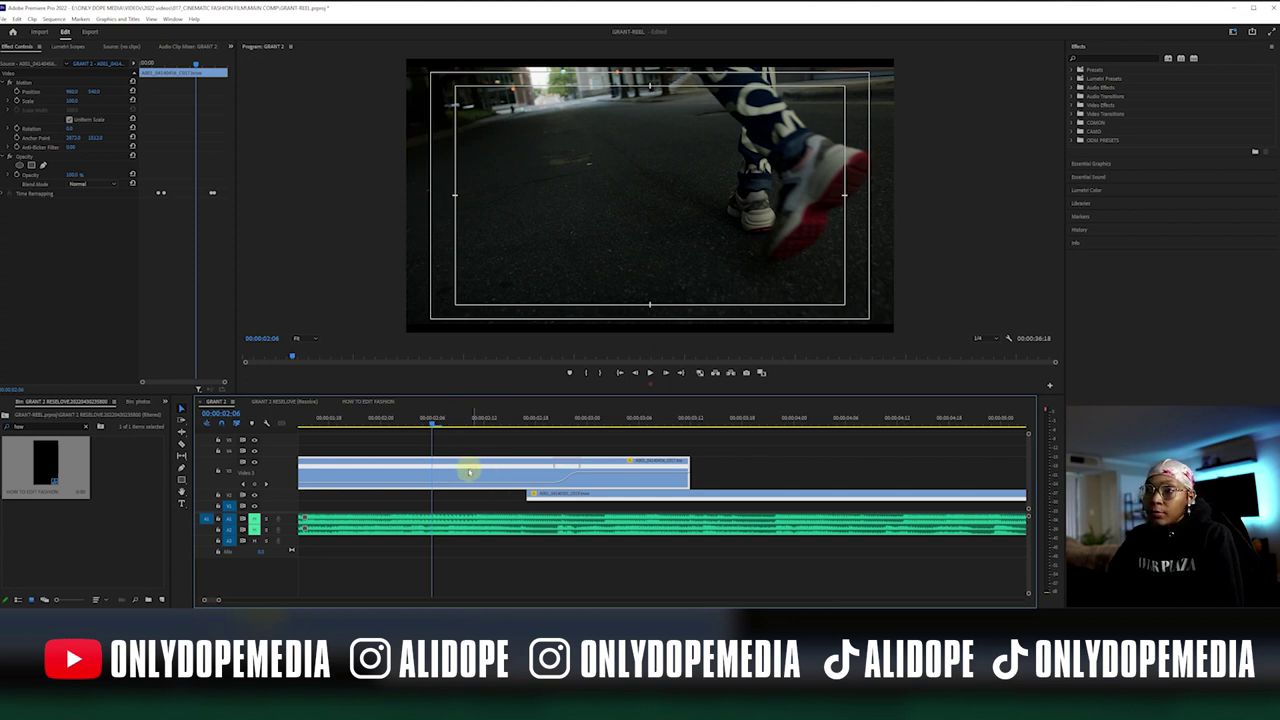
{"action": "left_click", "coordinate": [254, 484]}
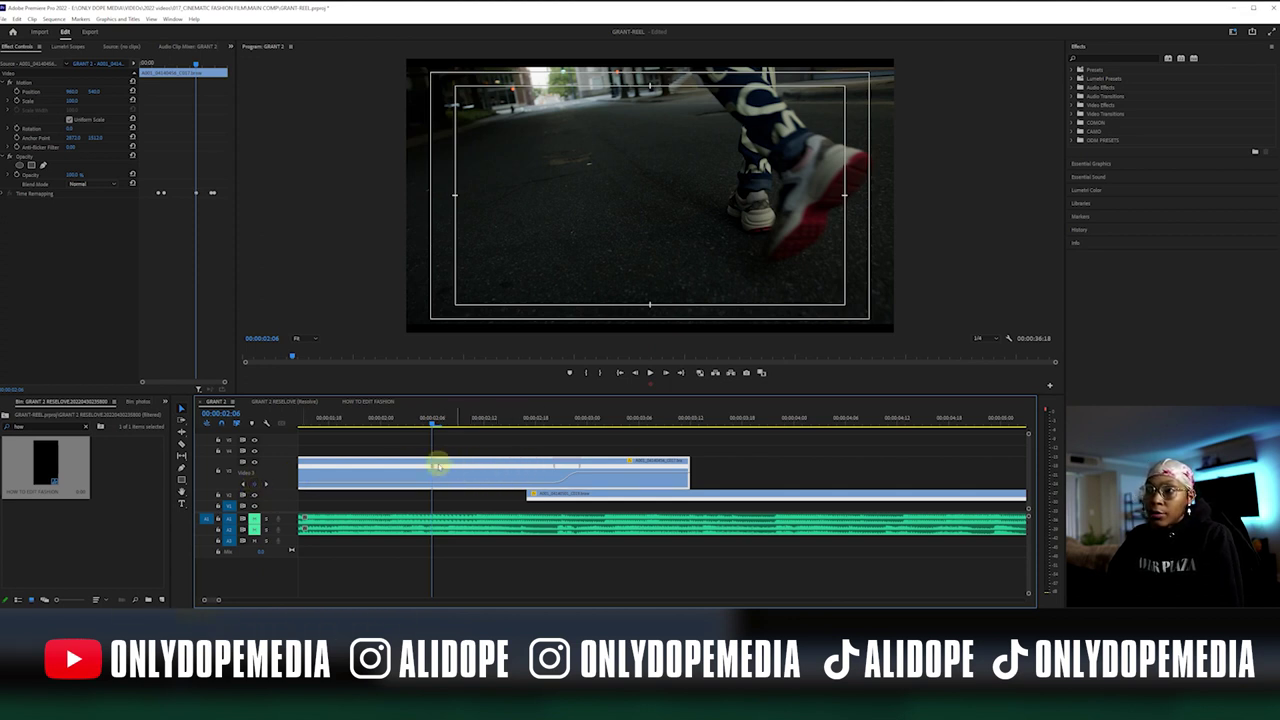
Try a second speed keyframe at 00:00:02:13 with a faster section between the keyframes, play it back, and undo the change
{"action": "left_click_drag", "start_coordinate": [432, 421], "coordinate": [491, 423]}
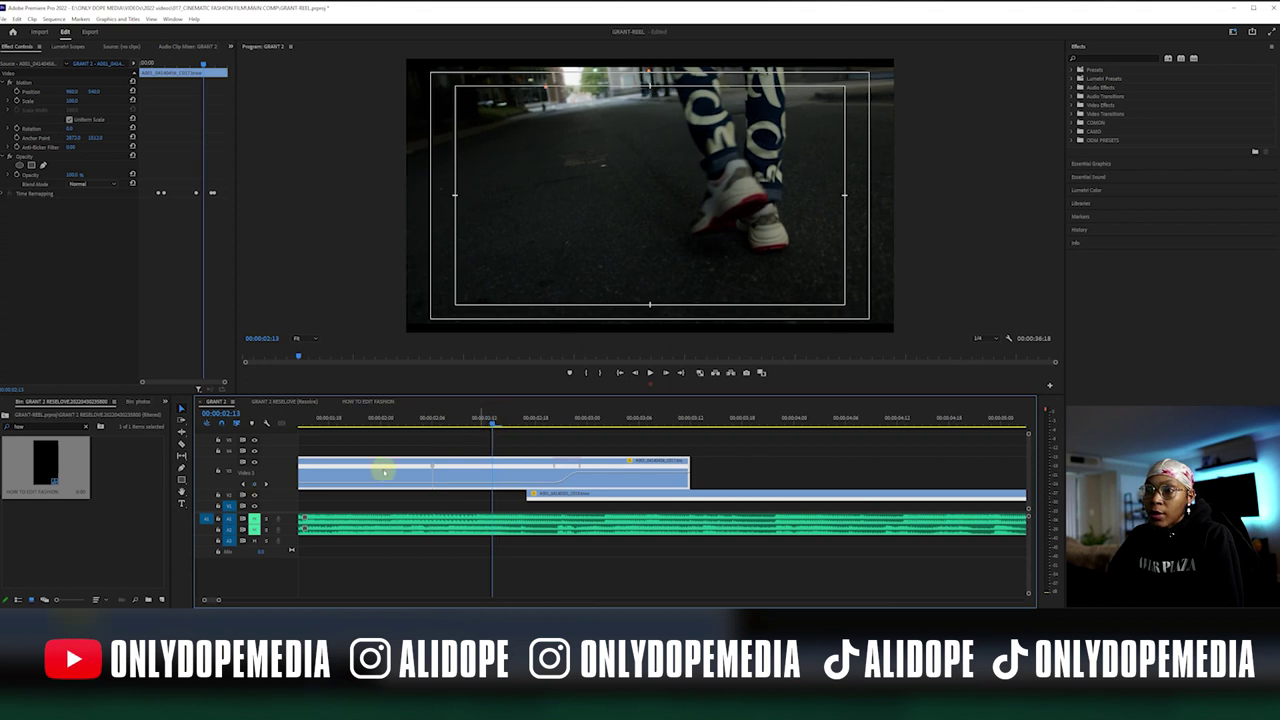
{"action": "left_click", "coordinate": [254, 484]}
{"action": "mouse_move", "coordinate": [447, 483]}
{"action": "left_mouse_down"}
{"action": "mouse_move", "coordinate": [420, 467]}
{"action": "mouse_move", "coordinate": [445, 477]}
{"action": "left_mouse_up"}
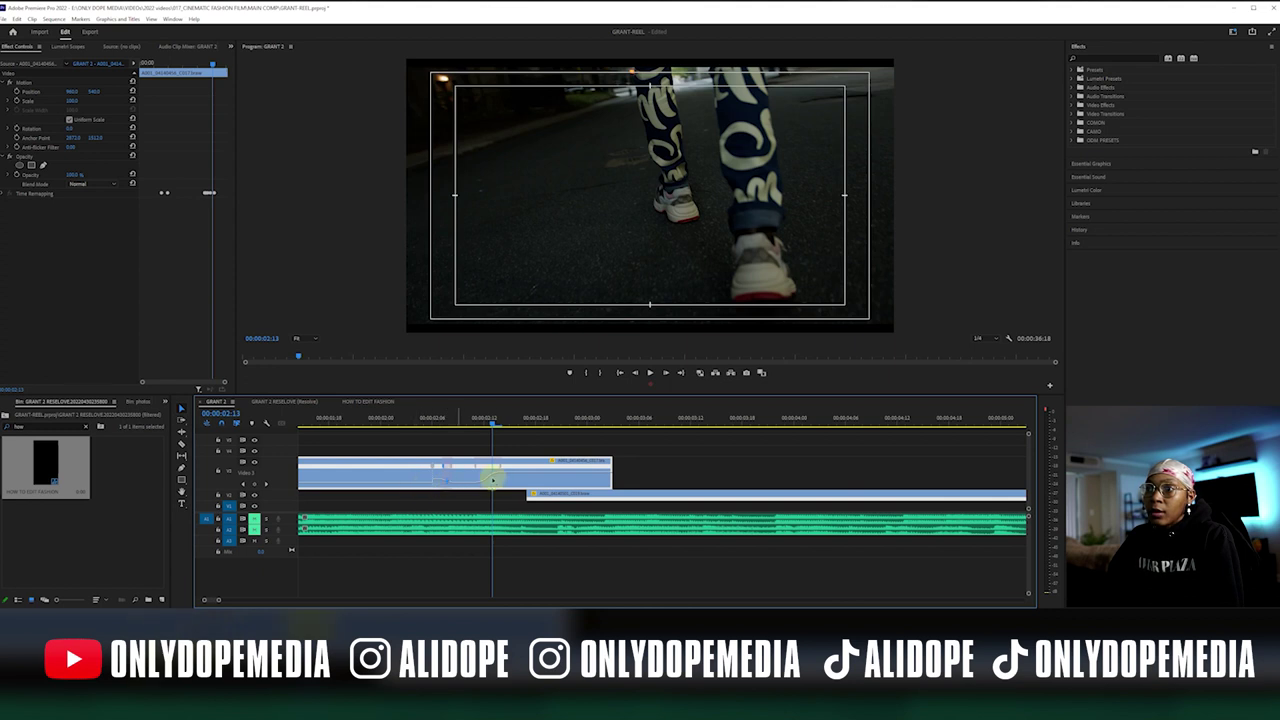
{"action": "key", "text": "space"}
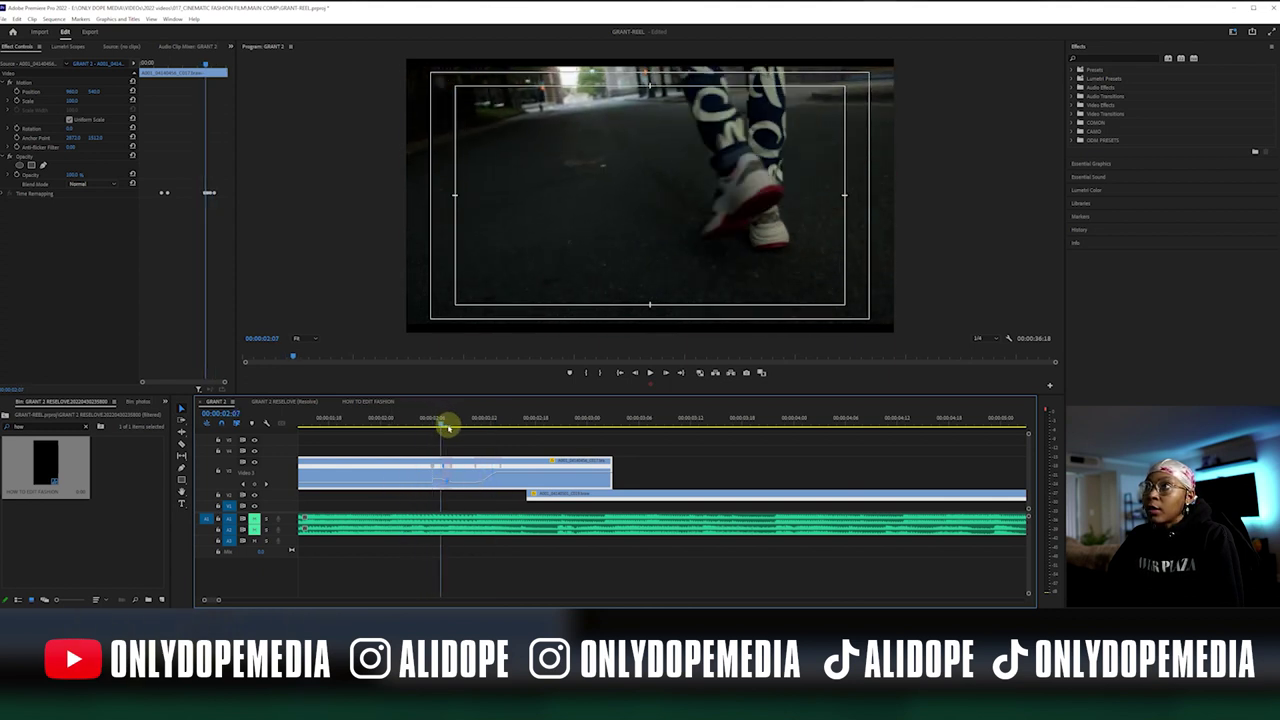
{"action": "left_click_drag", "start_coordinate": [480, 449], "coordinate": [656, 450]}
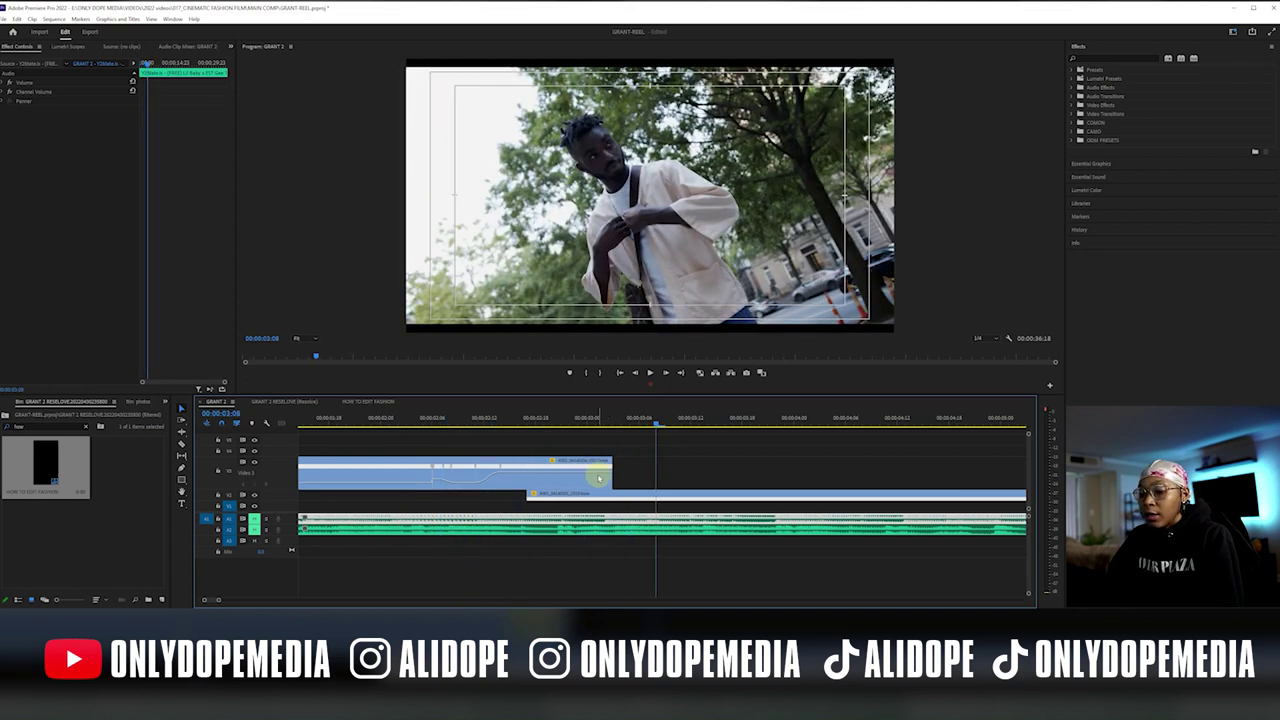
{"action": "left_click_drag", "start_coordinate": [598, 481], "coordinate": [706, 463]}
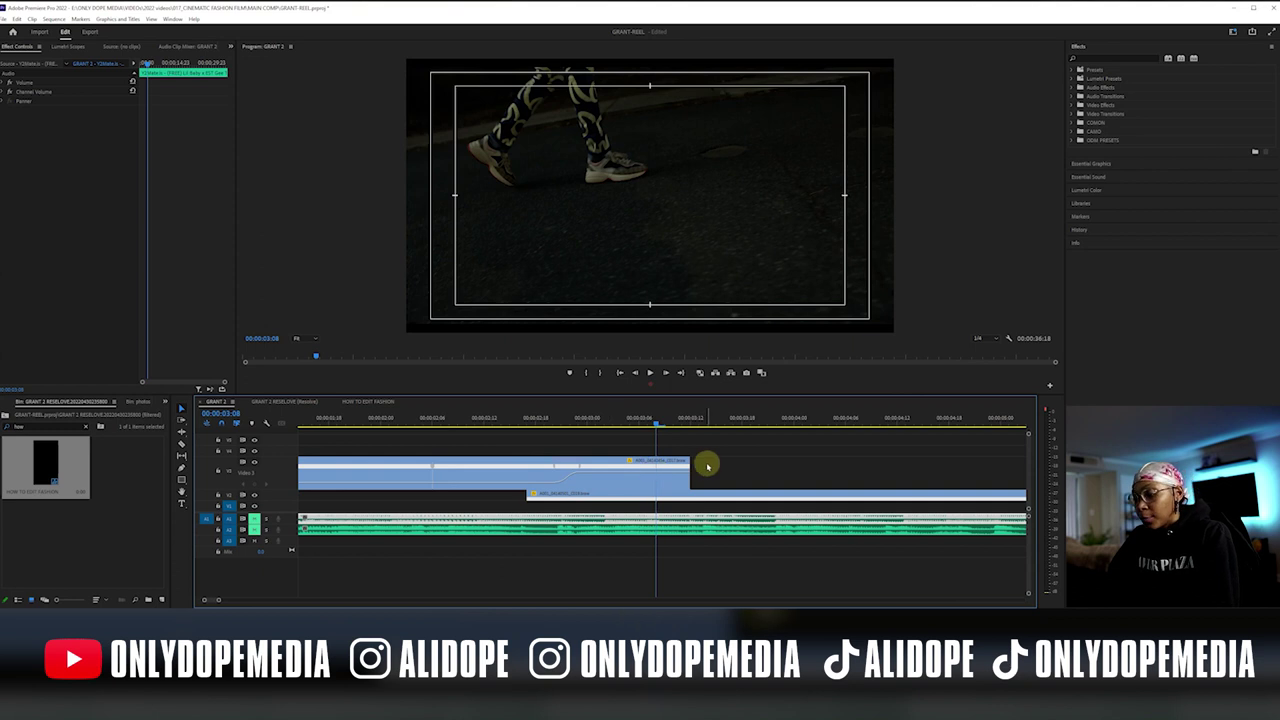
Review the edit from the opening shoe shot through the sidewalk walk to the red garage door shot at 00:00:07:06
{"action": "key", "text": "minus"}
{"action": "left_click_drag", "start_coordinate": [434, 423], "coordinate": [512, 425]}
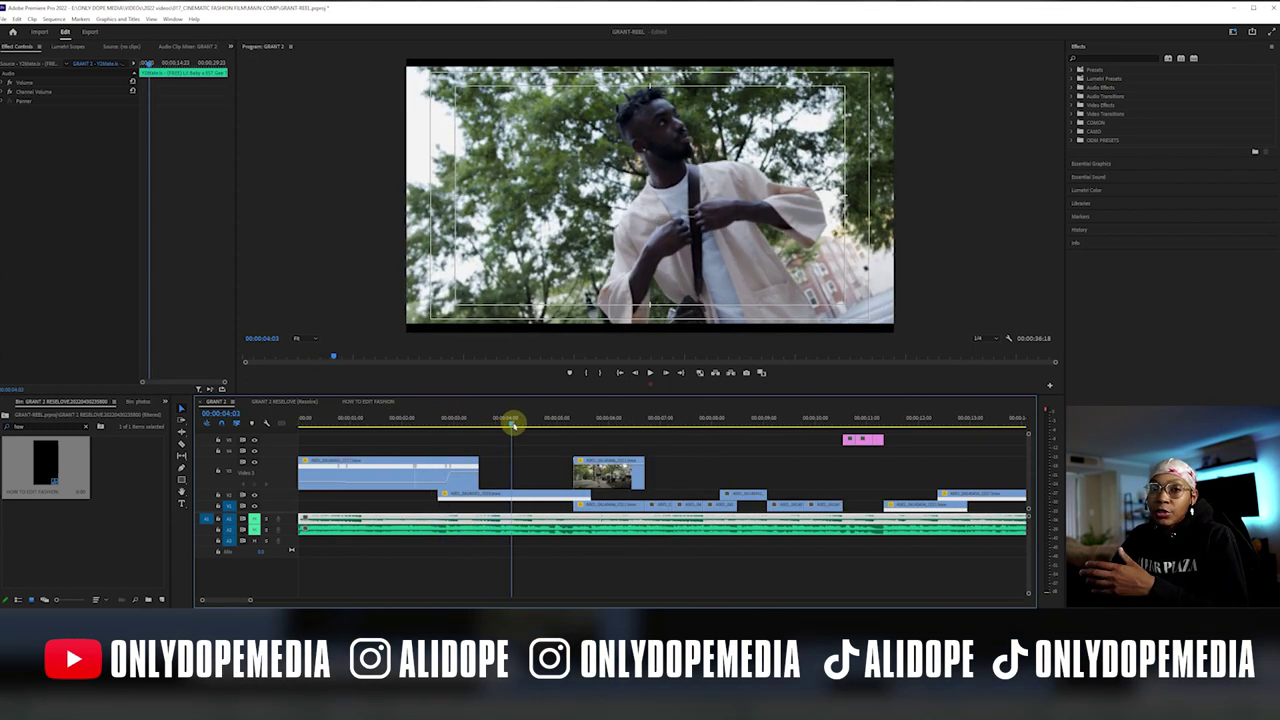
{"action": "left_click_drag", "start_coordinate": [512, 425], "coordinate": [626, 421]}
{"action": "left_click", "coordinate": [642, 449]}
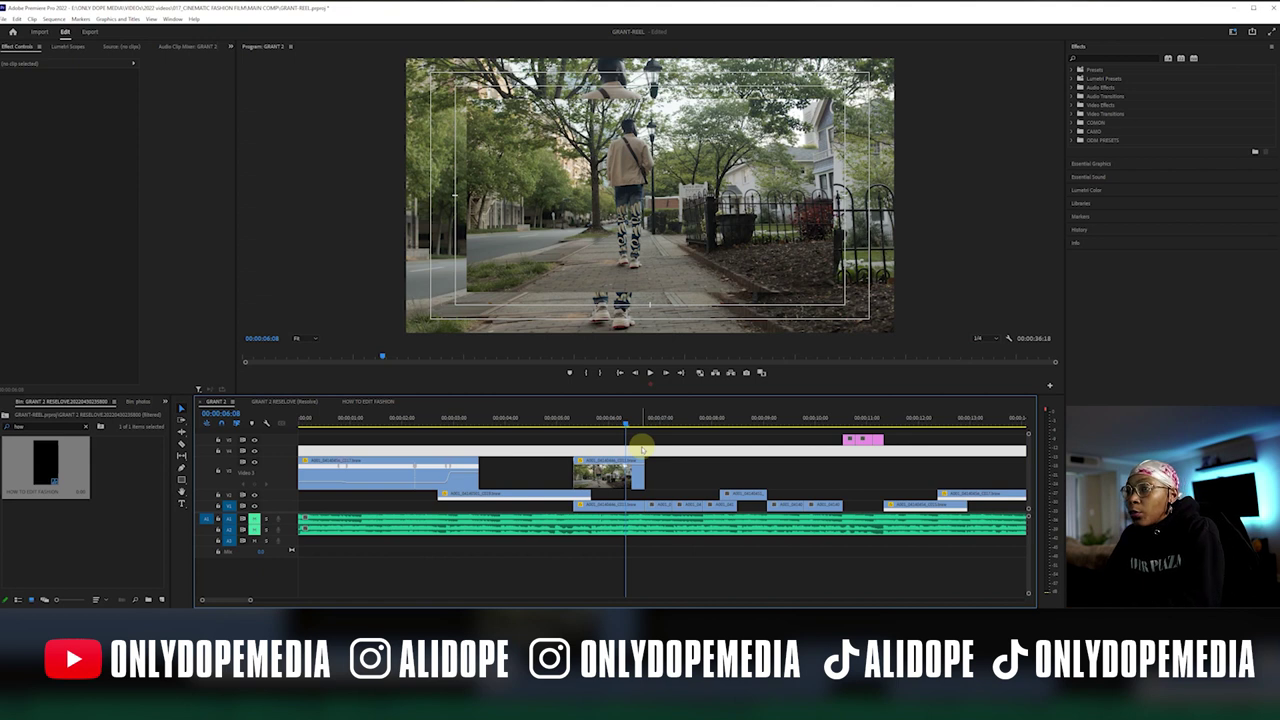
{"action": "scroll", "coordinate": [642, 449], "scroll_direction": "down", "scroll_amount": 3}
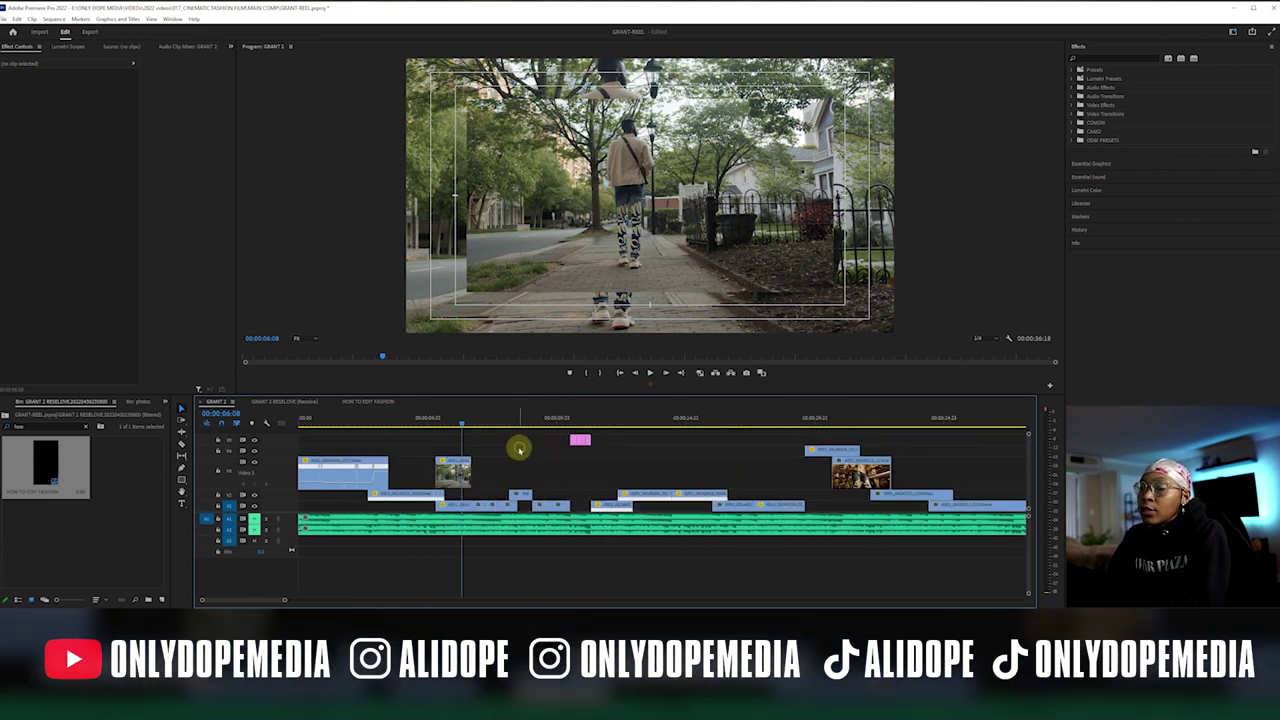
{"action": "mouse_move", "coordinate": [463, 428]}
{"action": "left_mouse_down"}
{"action": "mouse_move", "coordinate": [449, 423]}
{"action": "mouse_move", "coordinate": [487, 428]}
{"action": "left_mouse_up"}
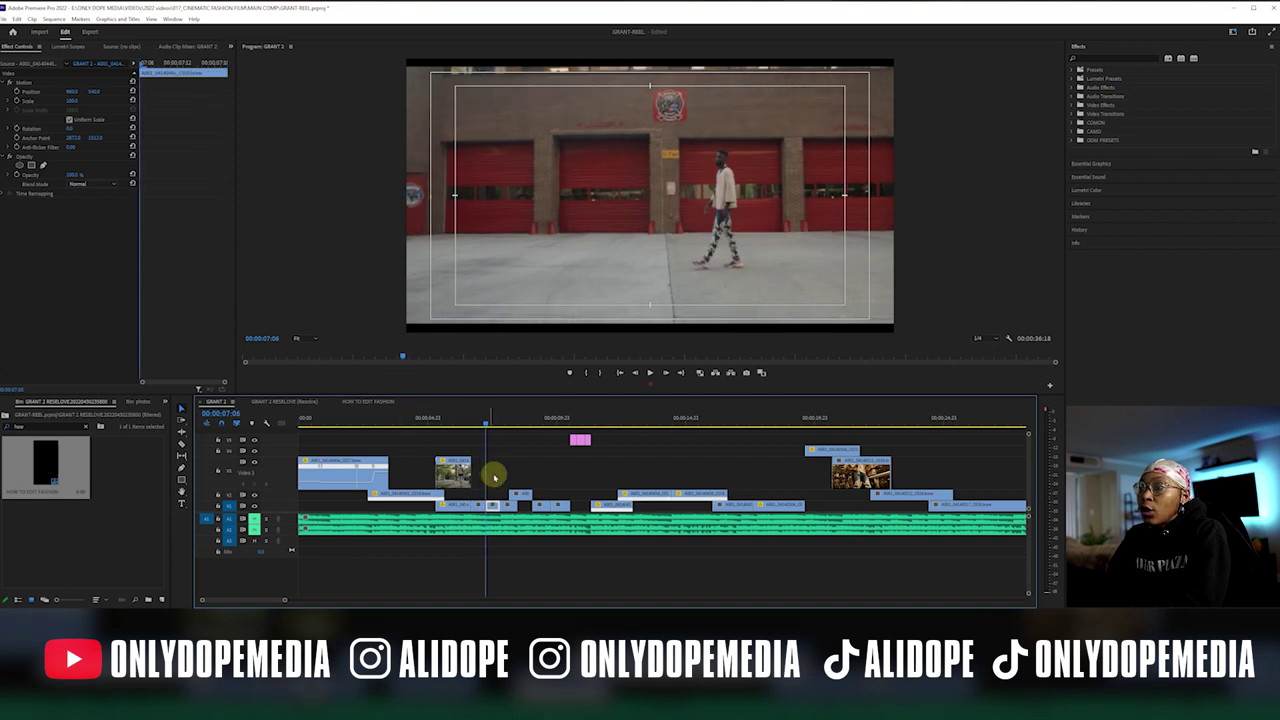
{"action": "left_click", "coordinate": [307, 467]}
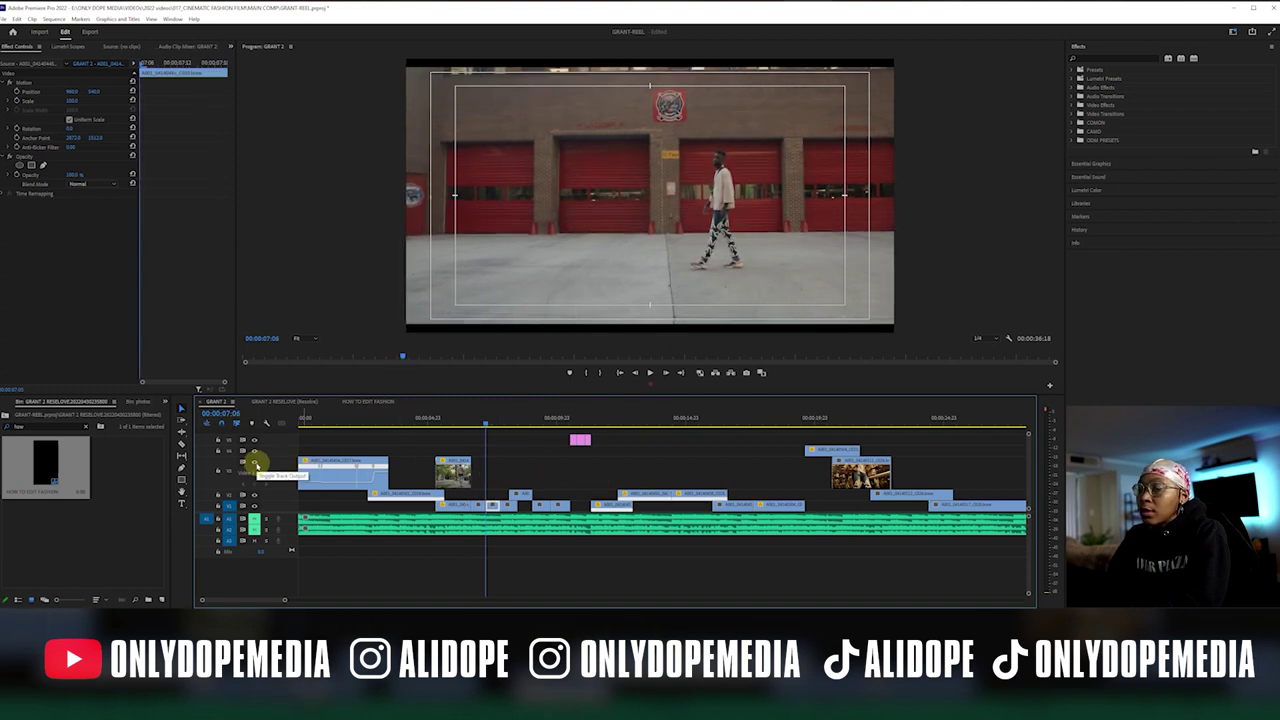
{"action": "left_click", "coordinate": [518, 456]}
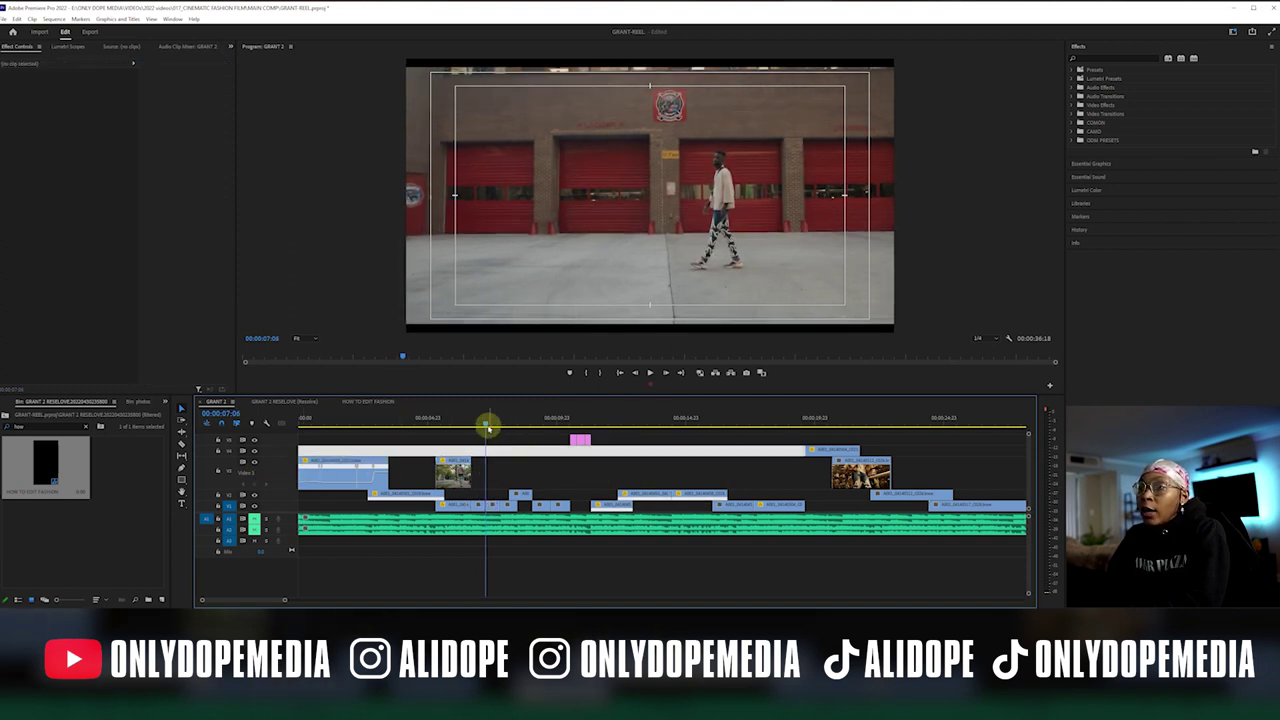
Review the remaining edit from the red garage door shot through the photo inserts and mirrored shots to the staircase scene at 00:00:35:03
{"action": "left_click_drag", "start_coordinate": [483, 425], "coordinate": [591, 438]}
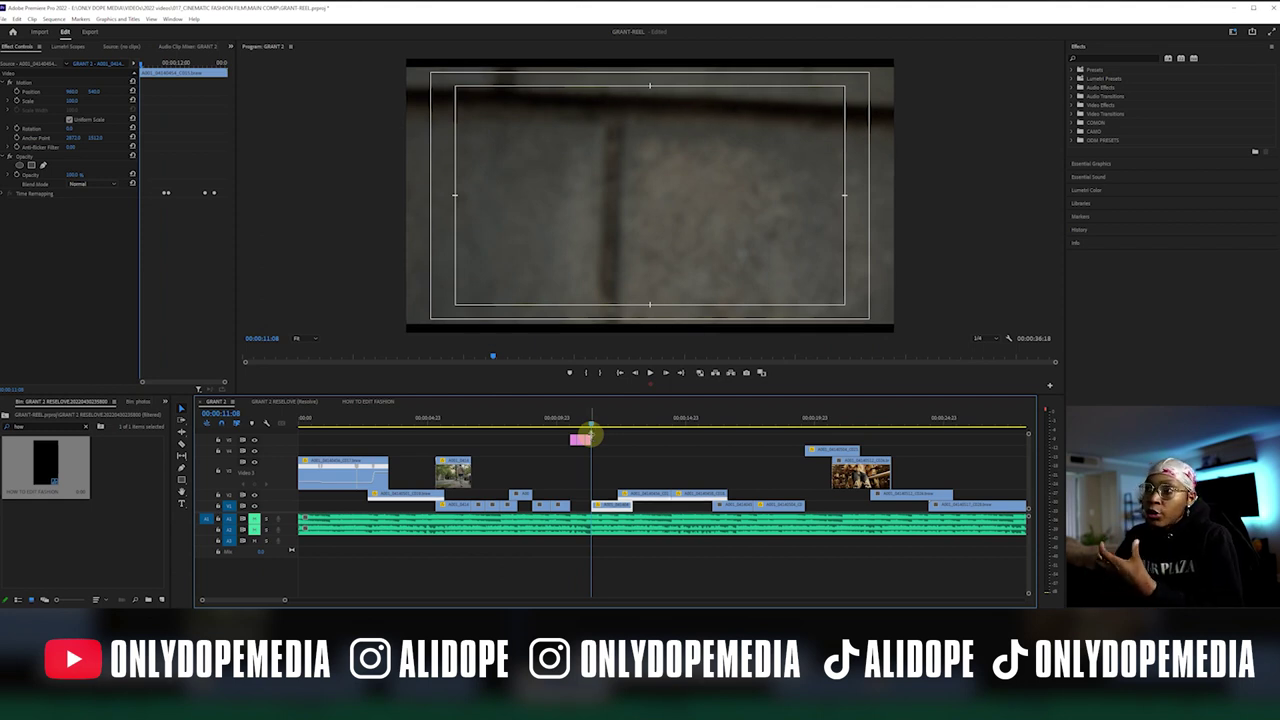
{"action": "left_click_drag", "start_coordinate": [583, 424], "coordinate": [581, 430]}
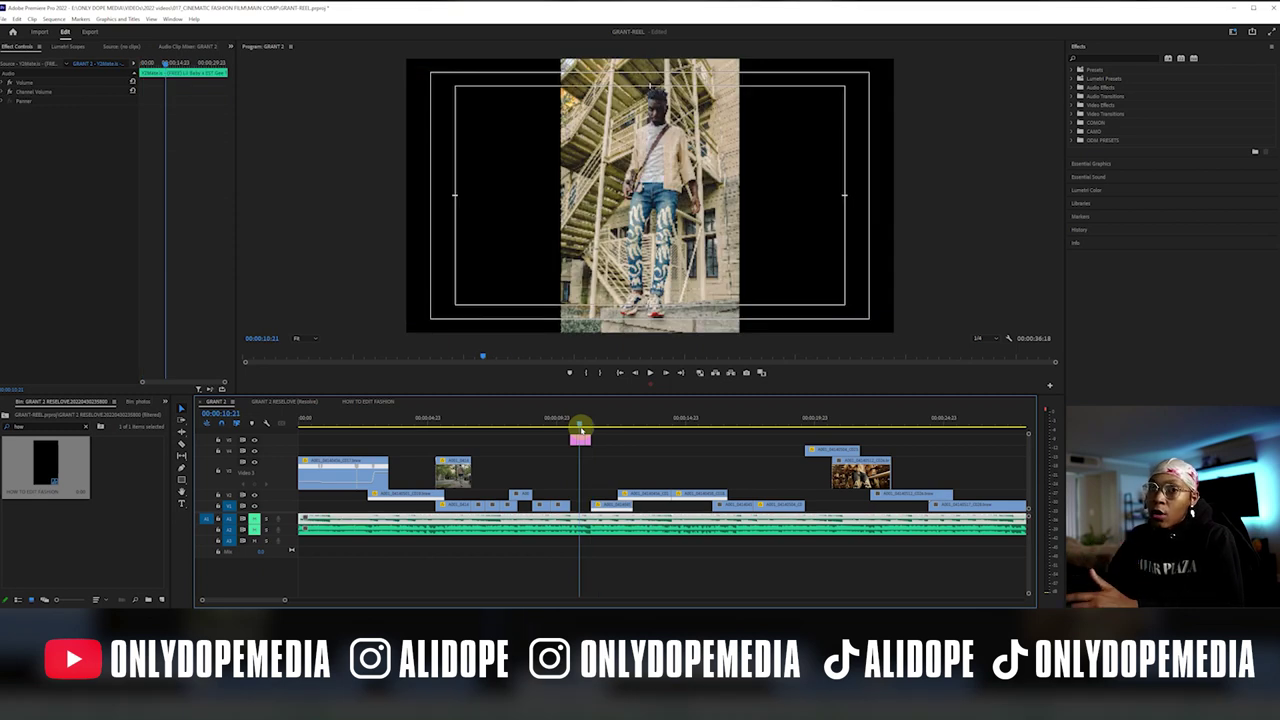
{"action": "left_click_drag", "start_coordinate": [581, 430], "coordinate": [743, 434]}
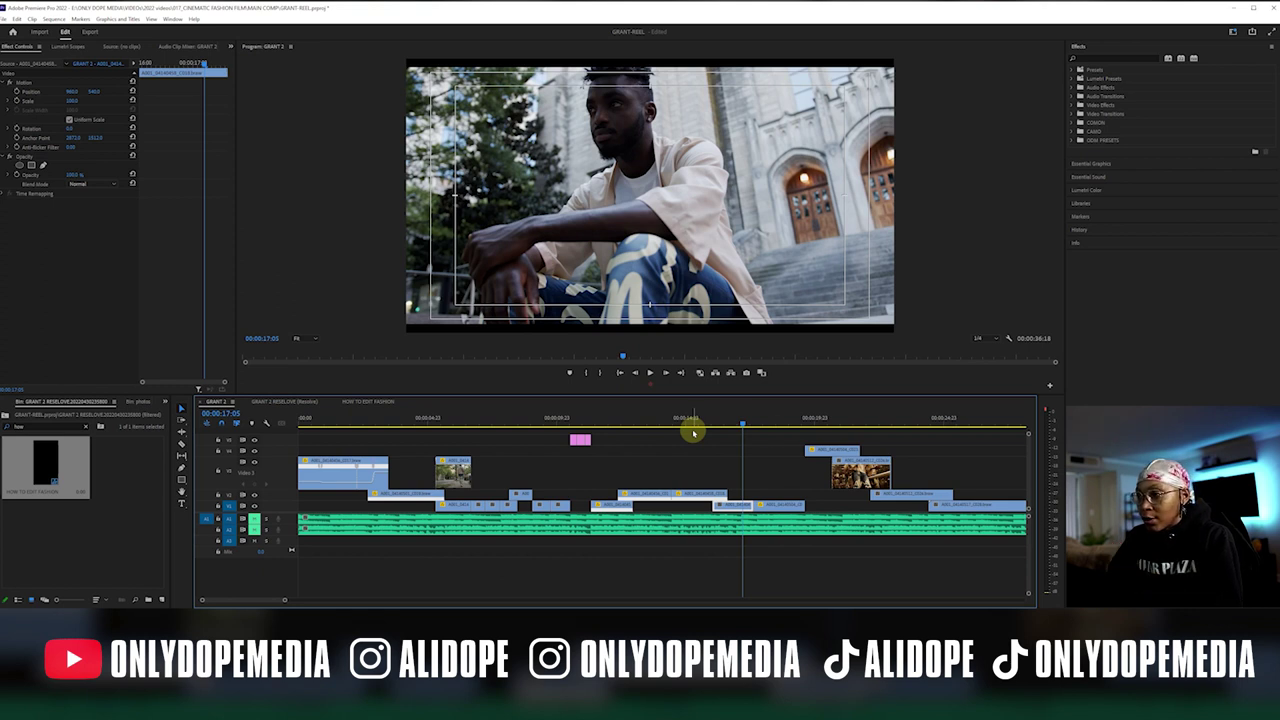
{"action": "scroll", "coordinate": [770, 438], "scroll_direction": "right", "scroll_amount": 5}
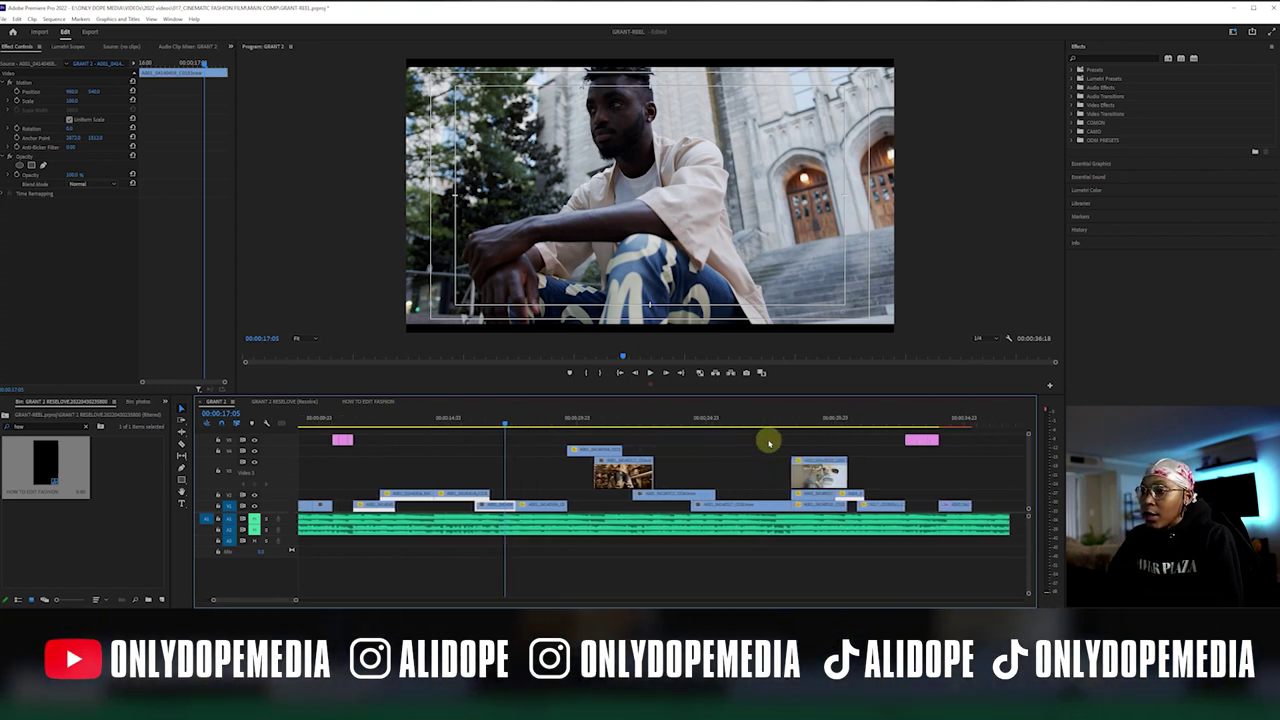
{"action": "left_click", "coordinate": [523, 466]}
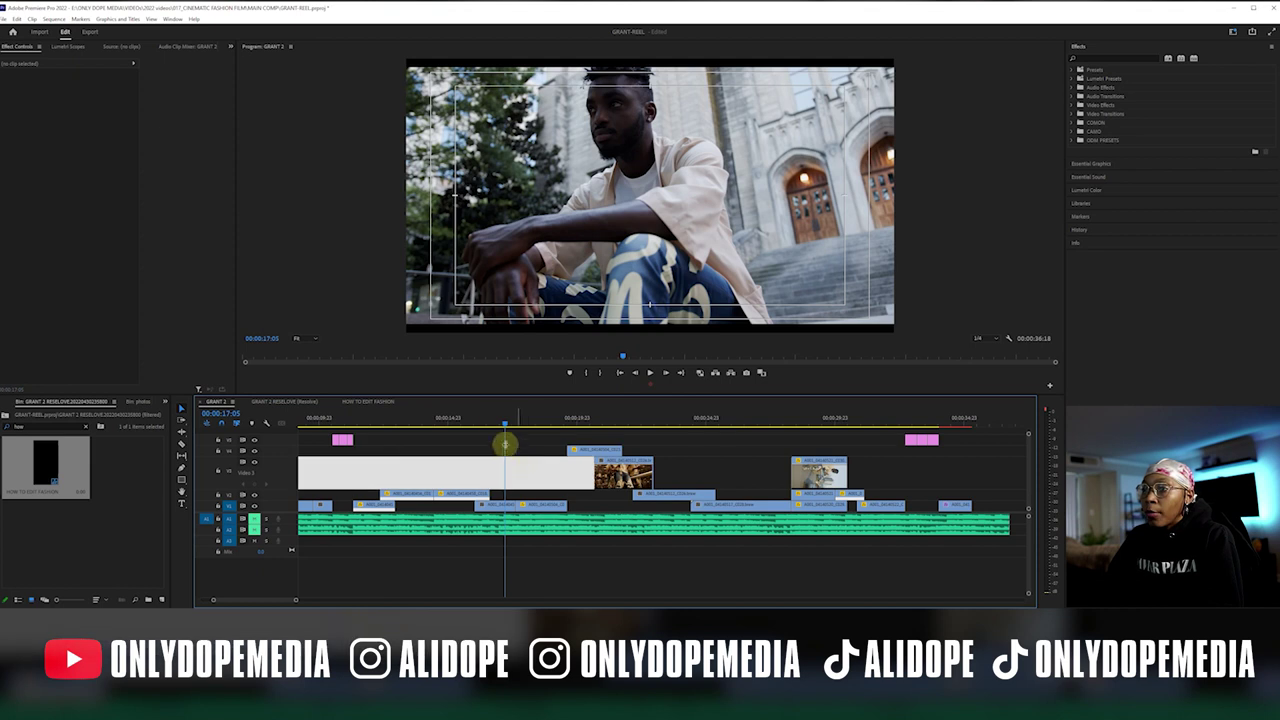
{"action": "left_click_drag", "start_coordinate": [489, 424], "coordinate": [608, 420]}
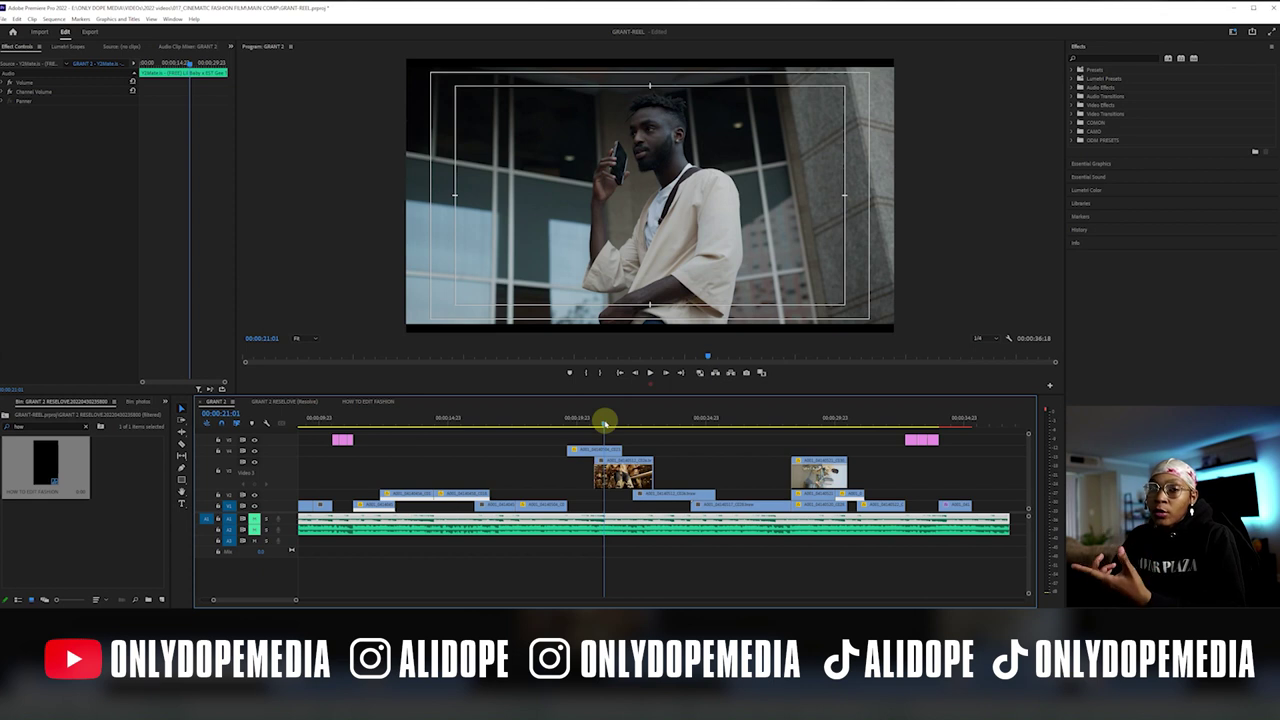
{"action": "left_click_drag", "start_coordinate": [605, 422], "coordinate": [631, 421]}
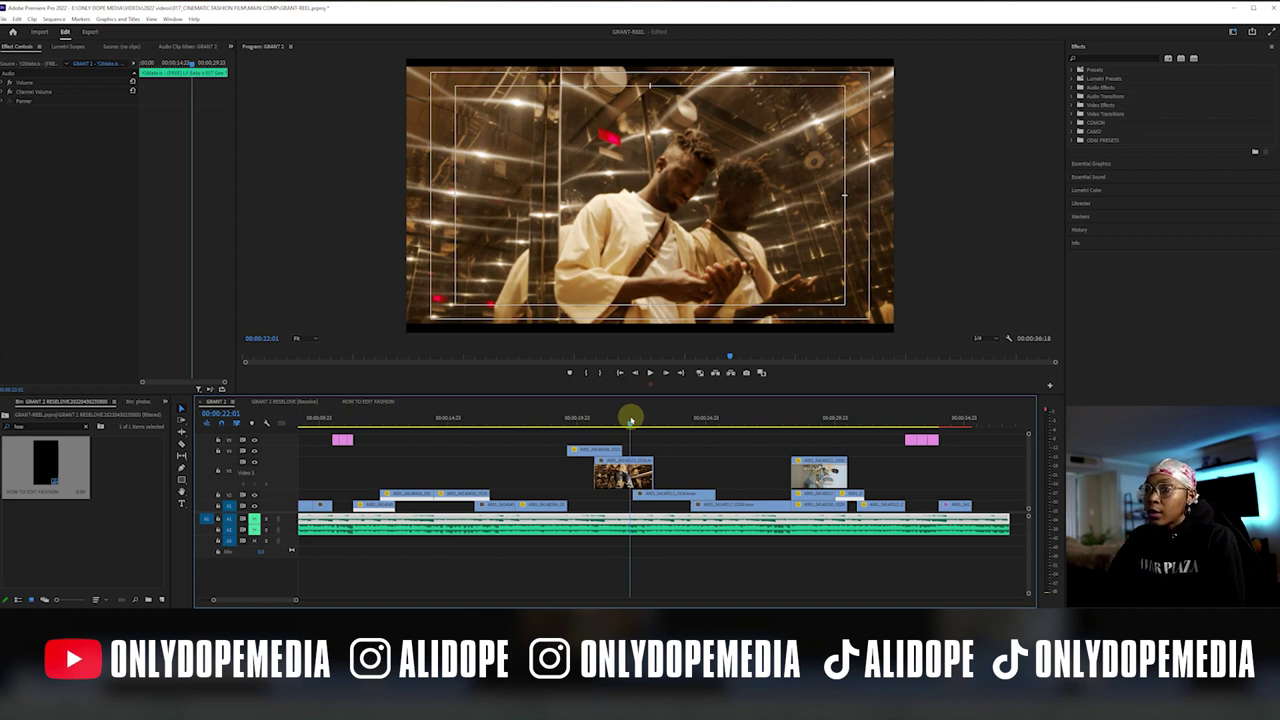
{"action": "left_click_drag", "start_coordinate": [630, 421], "coordinate": [968, 420]}
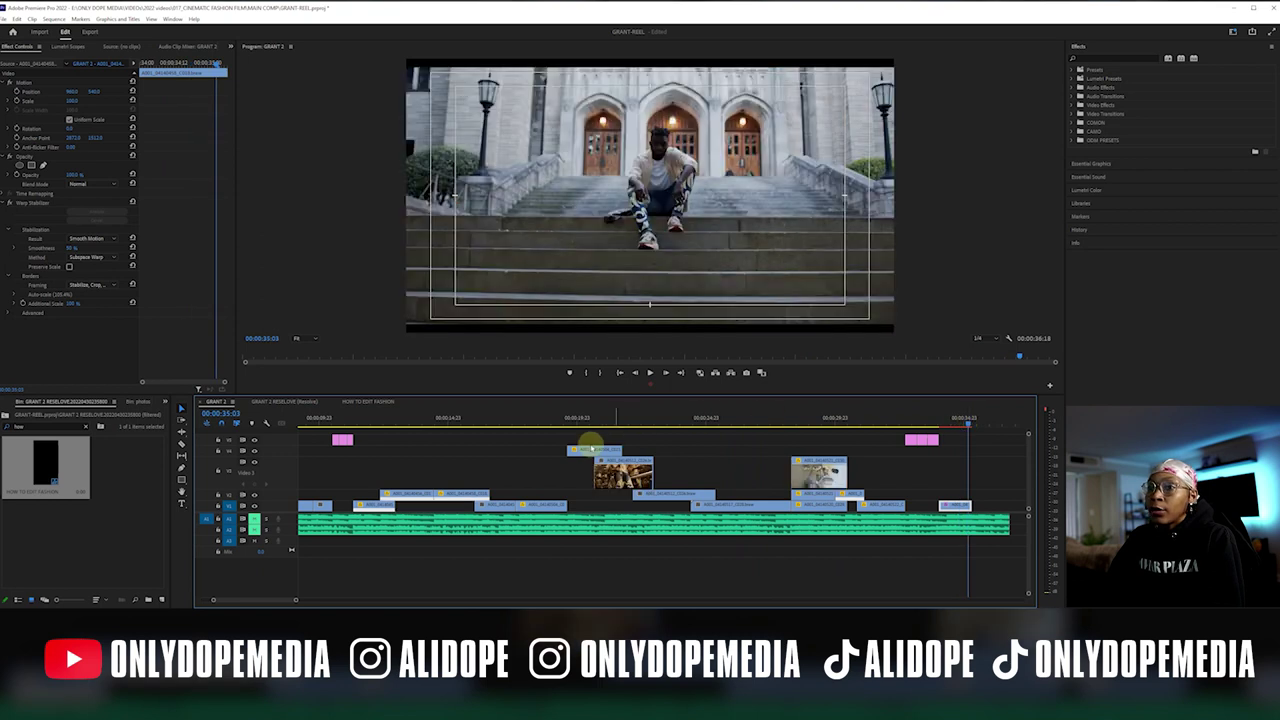
Close the GRANT 1 sequence, switch to GRANT 1 RESELOVE (Resolve), and review its opening shoe shots
{"action": "left_click", "coordinate": [231, 401]}
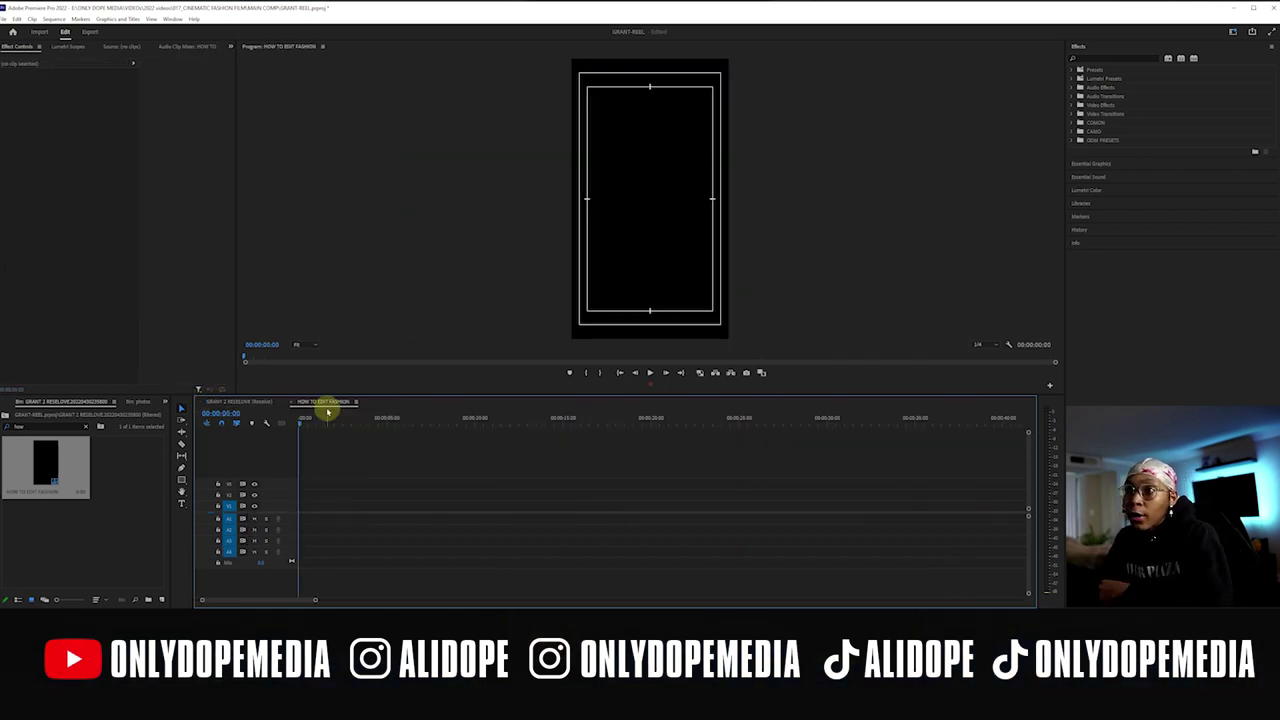
{"action": "left_click", "coordinate": [288, 401]}
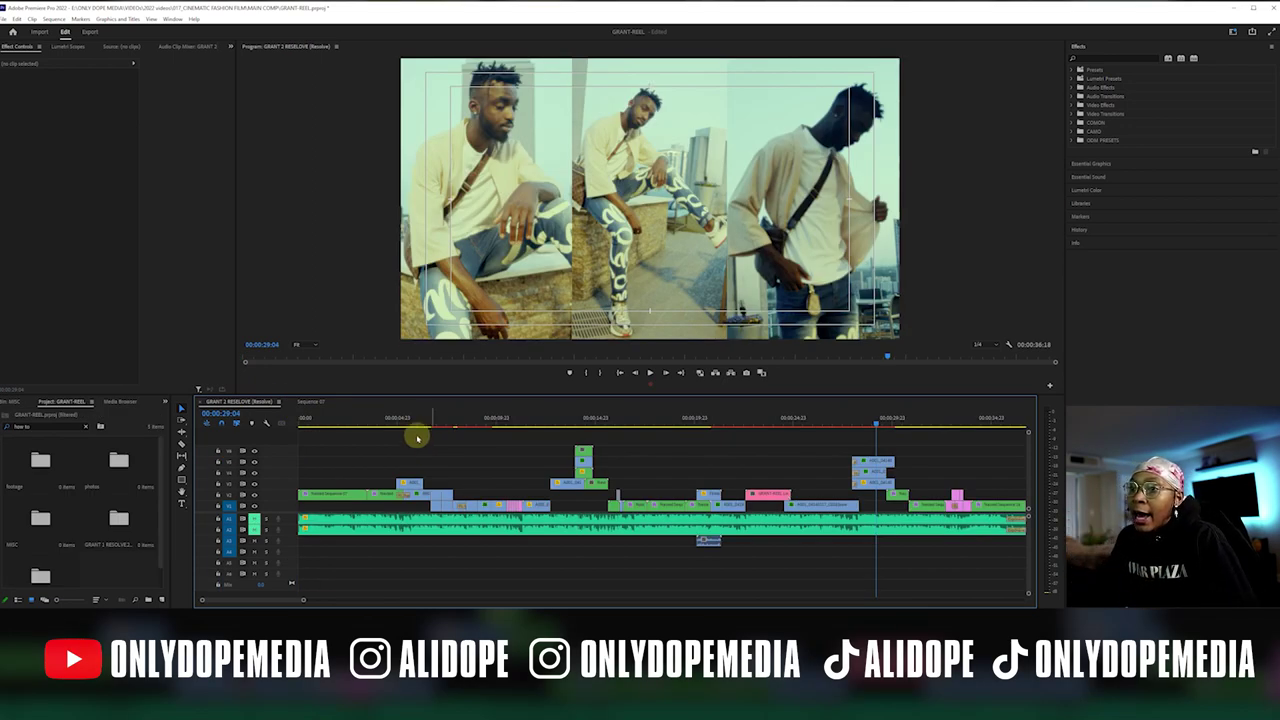
{"action": "left_click", "coordinate": [327, 424]}
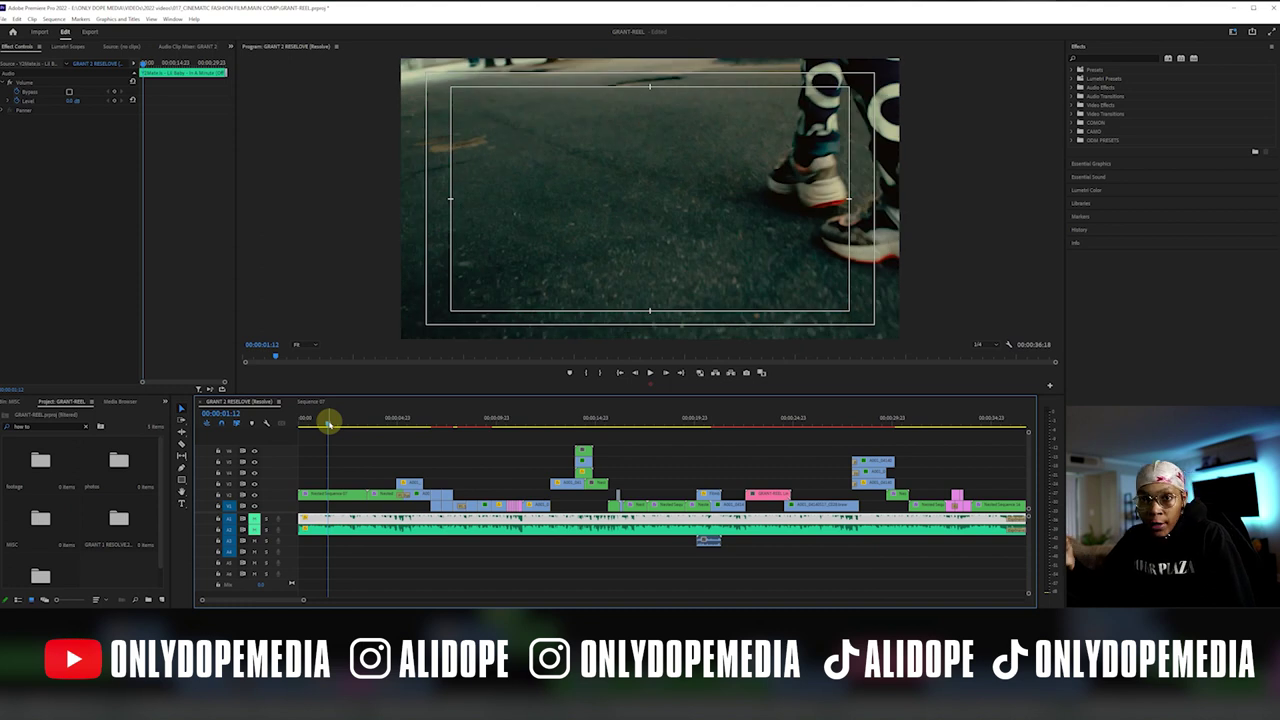
{"action": "left_click_drag", "start_coordinate": [328, 423], "coordinate": [357, 416]}
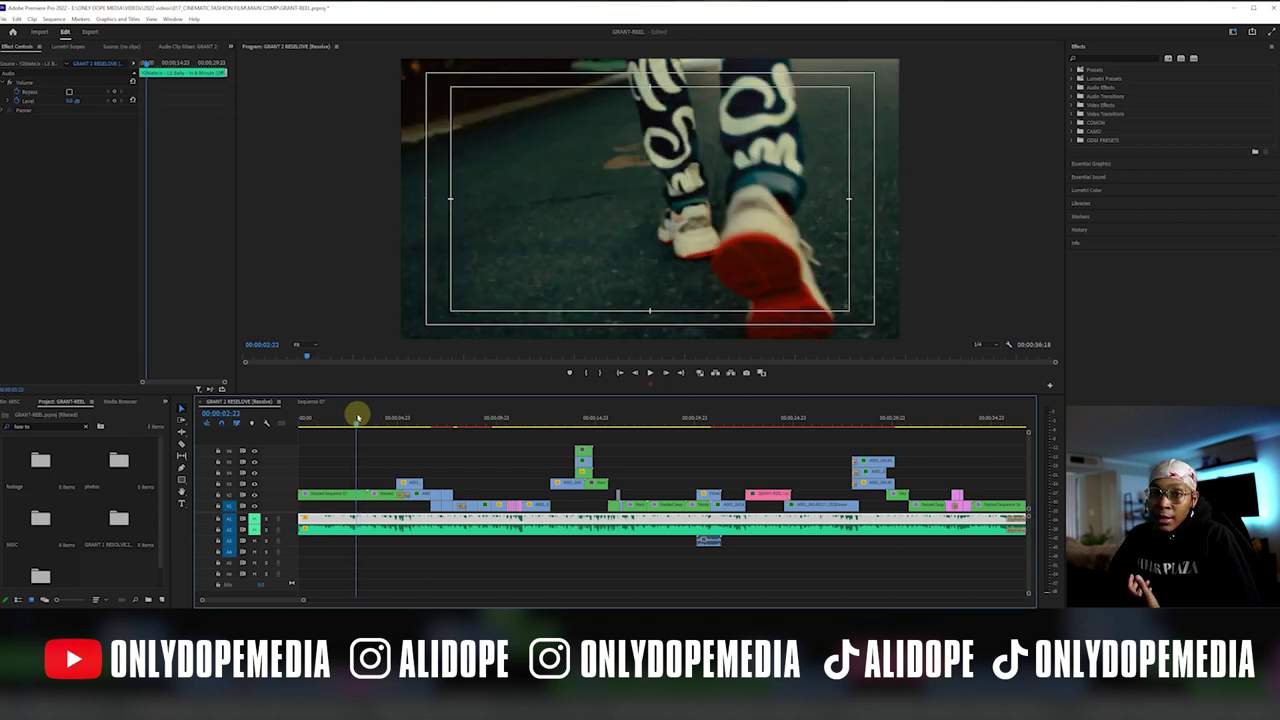
{"action": "left_click_drag", "start_coordinate": [358, 416], "coordinate": [385, 433]}
In Sequence 07, duplicate the sidewalk walk clip onto V2 starting slightly earlier than the original, and hide V2
{"action": "left_click", "coordinate": [385, 433]}
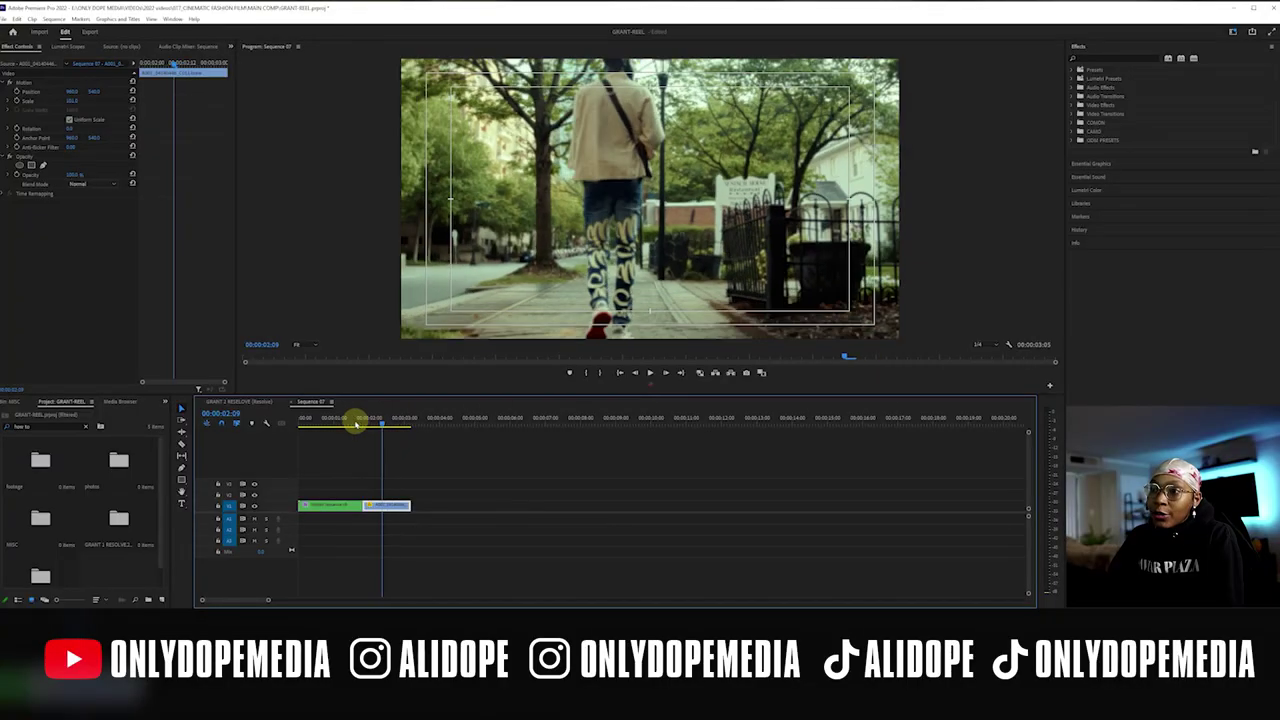
{"action": "left_click", "coordinate": [356, 423]}
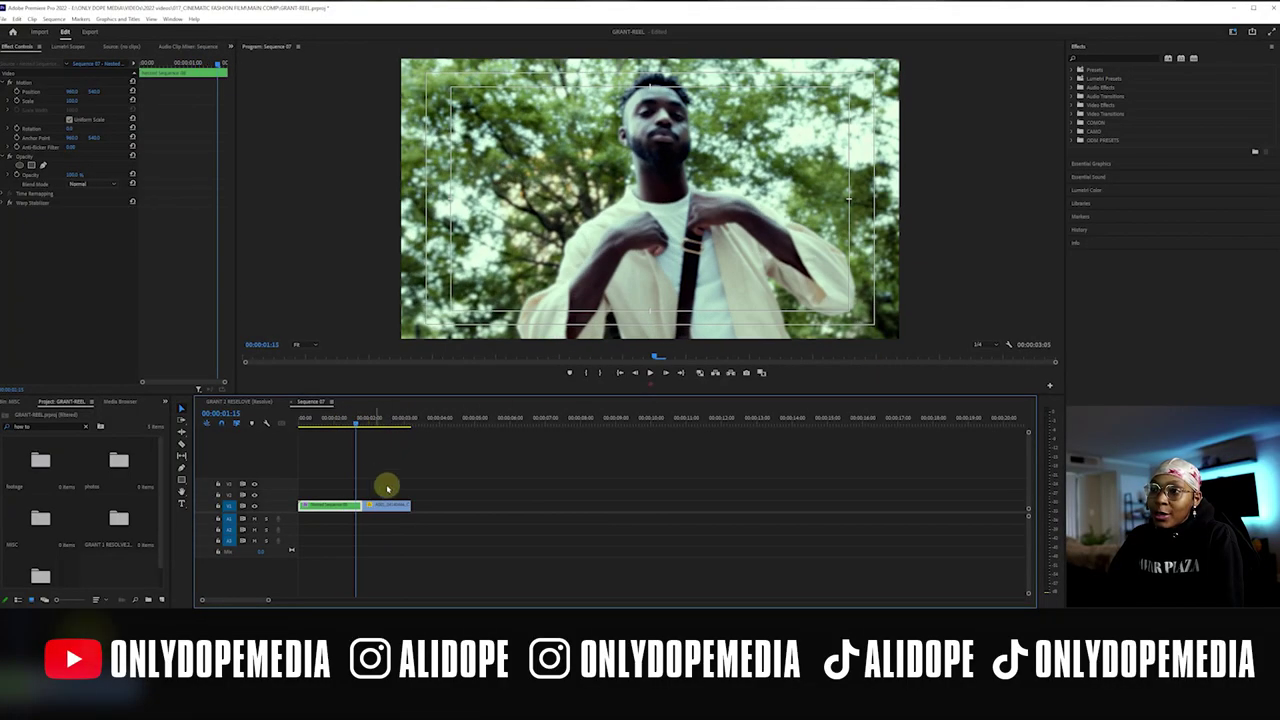
{"action": "left_click_drag", "start_coordinate": [387, 505], "coordinate": [386, 500]}
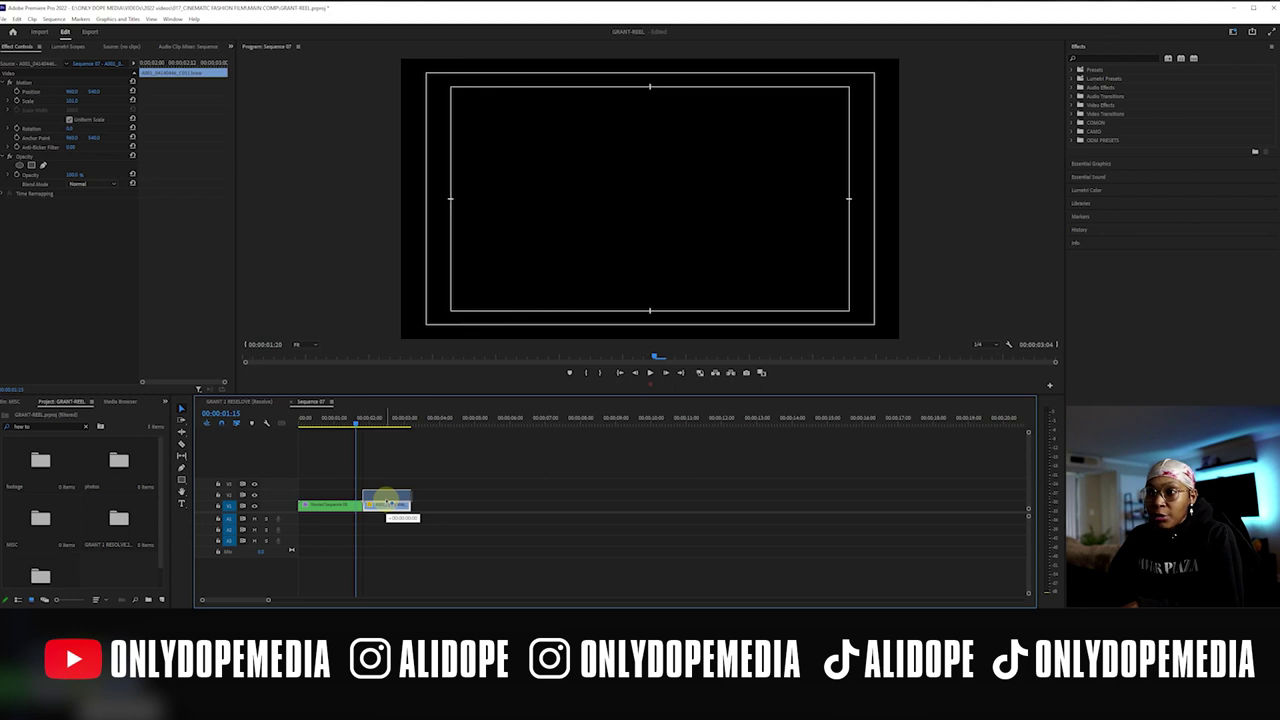
{"action": "left_click_drag", "start_coordinate": [387, 500], "coordinate": [376, 497]}
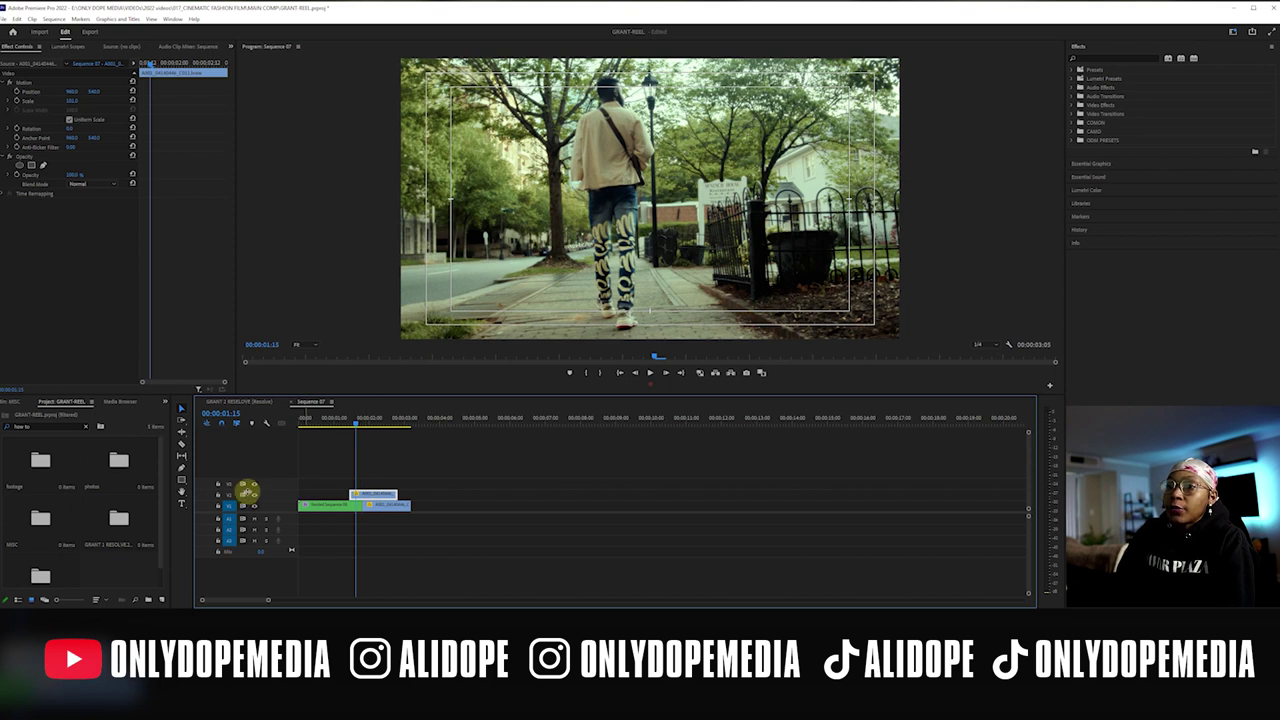
{"action": "left_click", "coordinate": [254, 494]}
{"action": "left_click_drag", "start_coordinate": [355, 424], "coordinate": [367, 424]}
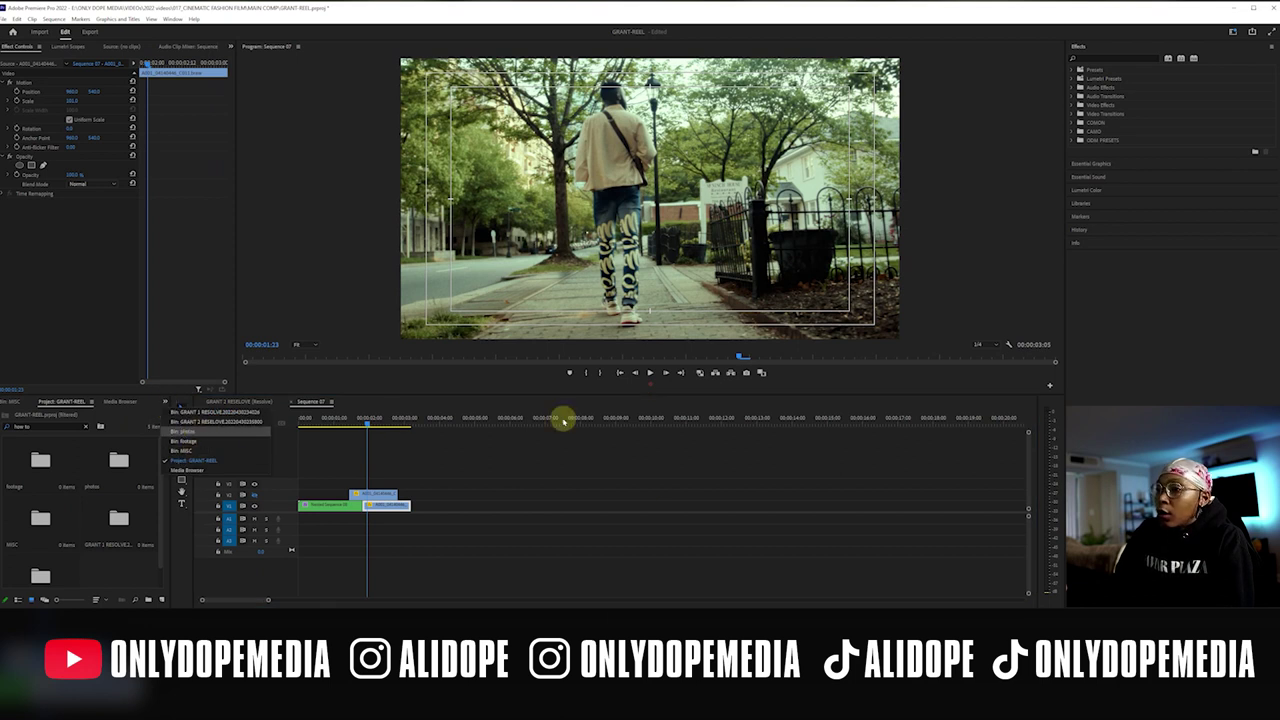
Search the effects for "slide" and add a Push transition at the cut between the nested clip and the sidewalk walk clip
{"action": "left_click", "coordinate": [647, 486]}
{"action": "left_click", "coordinate": [1098, 57]}
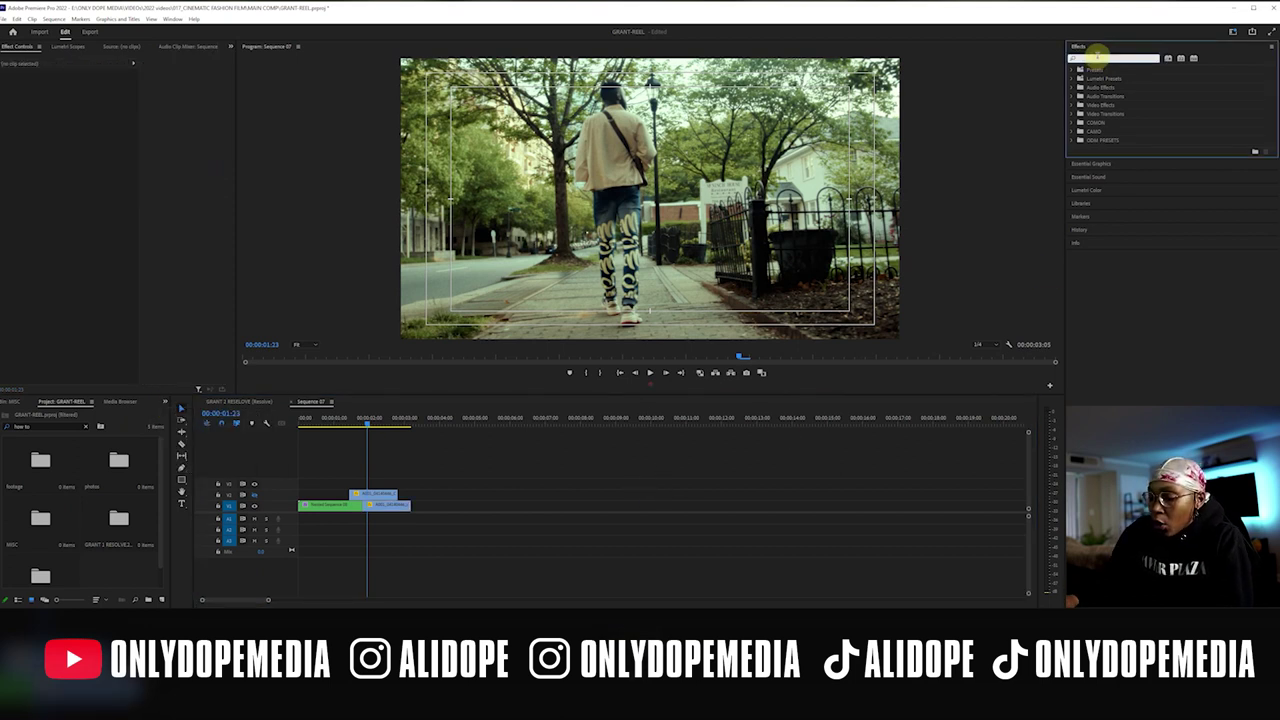
{"action": "type", "text": "slide"}
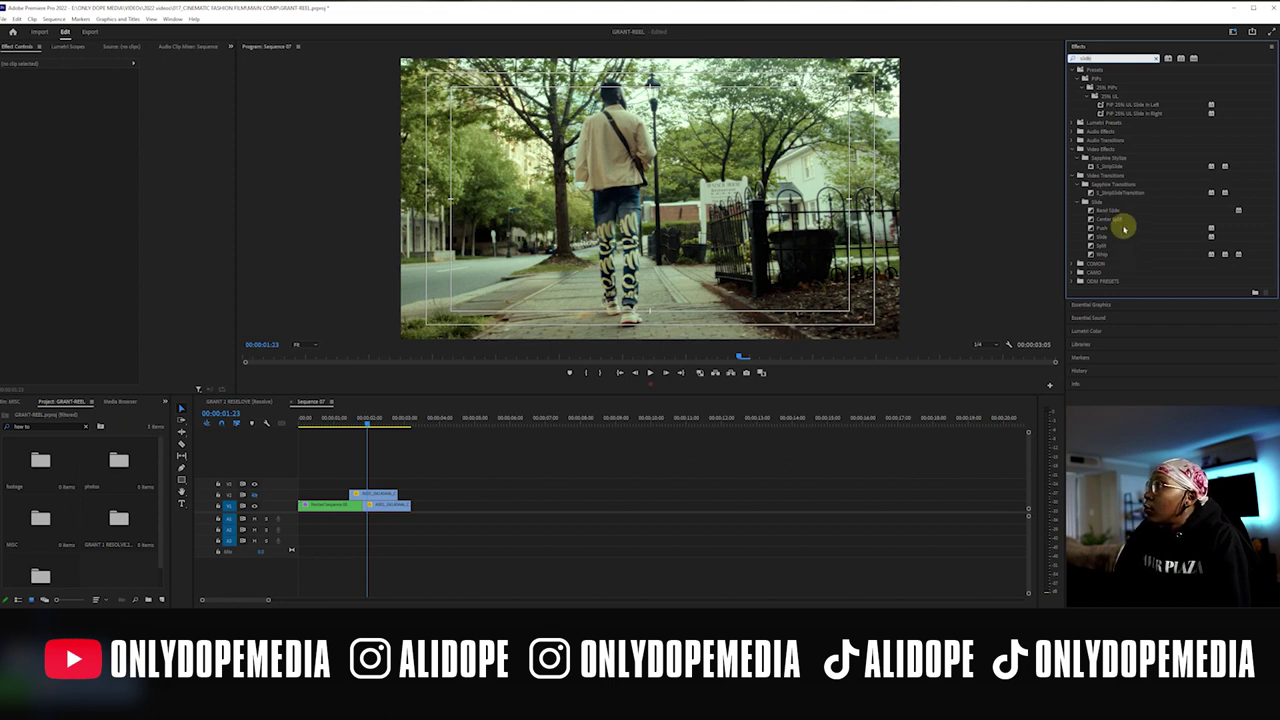
{"action": "left_click_drag", "start_coordinate": [1117, 231], "coordinate": [370, 510]}
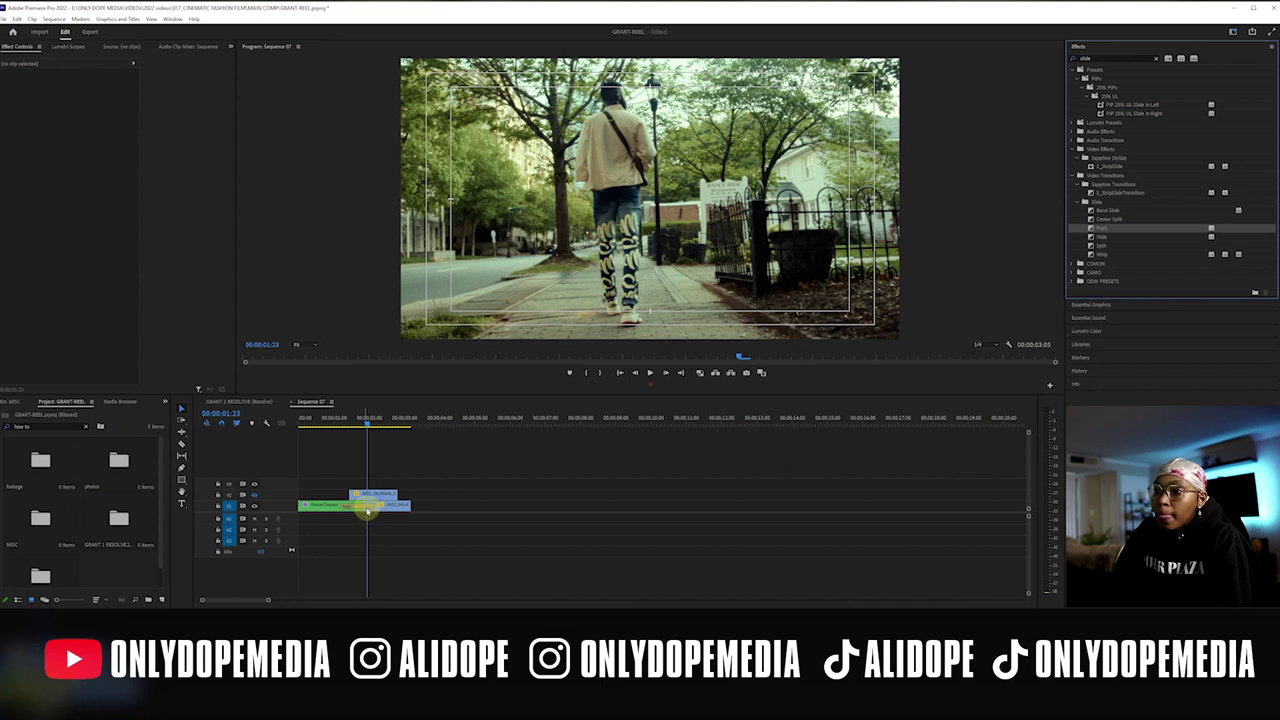
Set the Push transition's anti-aliasing quality to High
{"action": "left_click", "coordinate": [365, 507]}
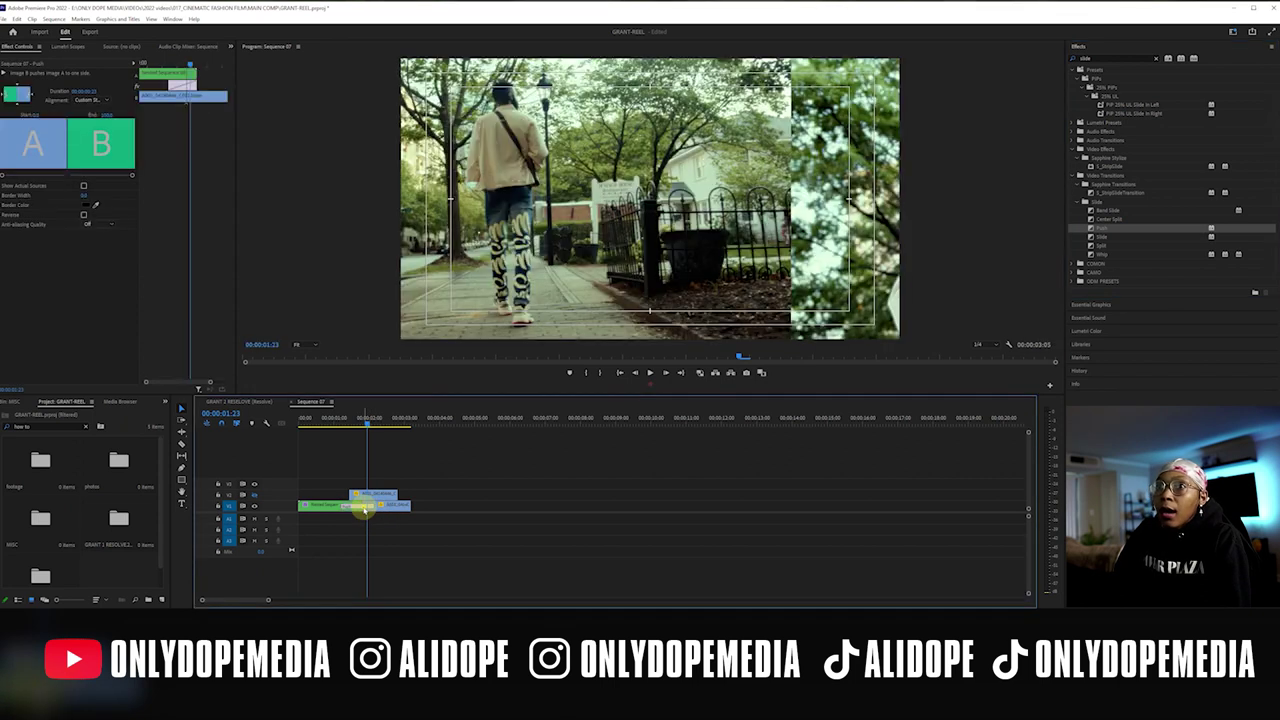
{"action": "left_click", "coordinate": [36, 104]}
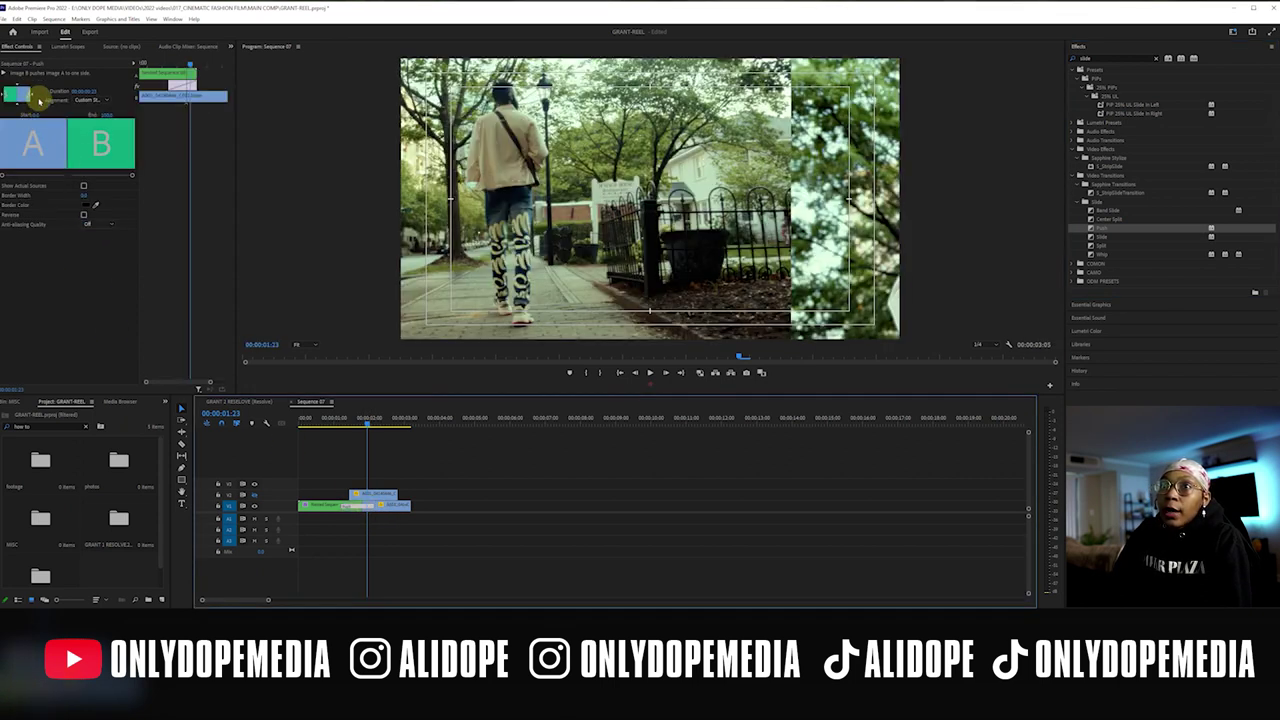
{"action": "left_click", "coordinate": [93, 224]}
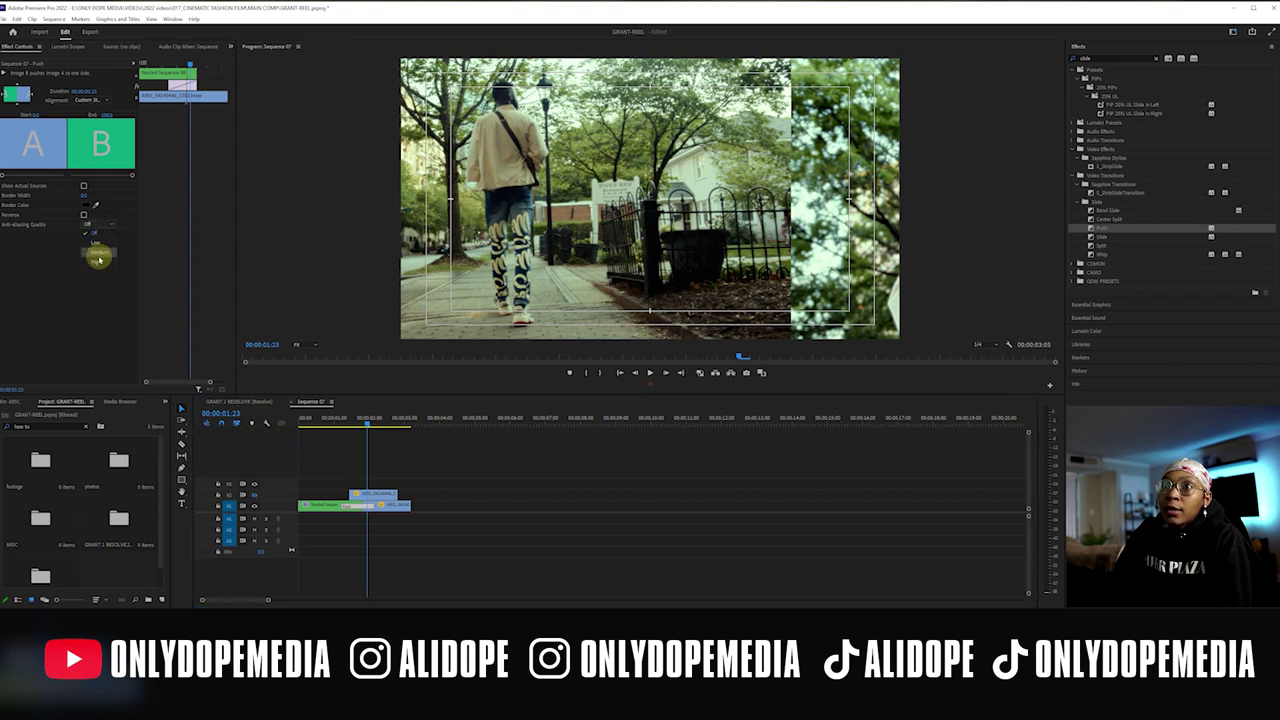
{"action": "left_click", "coordinate": [98, 260]}
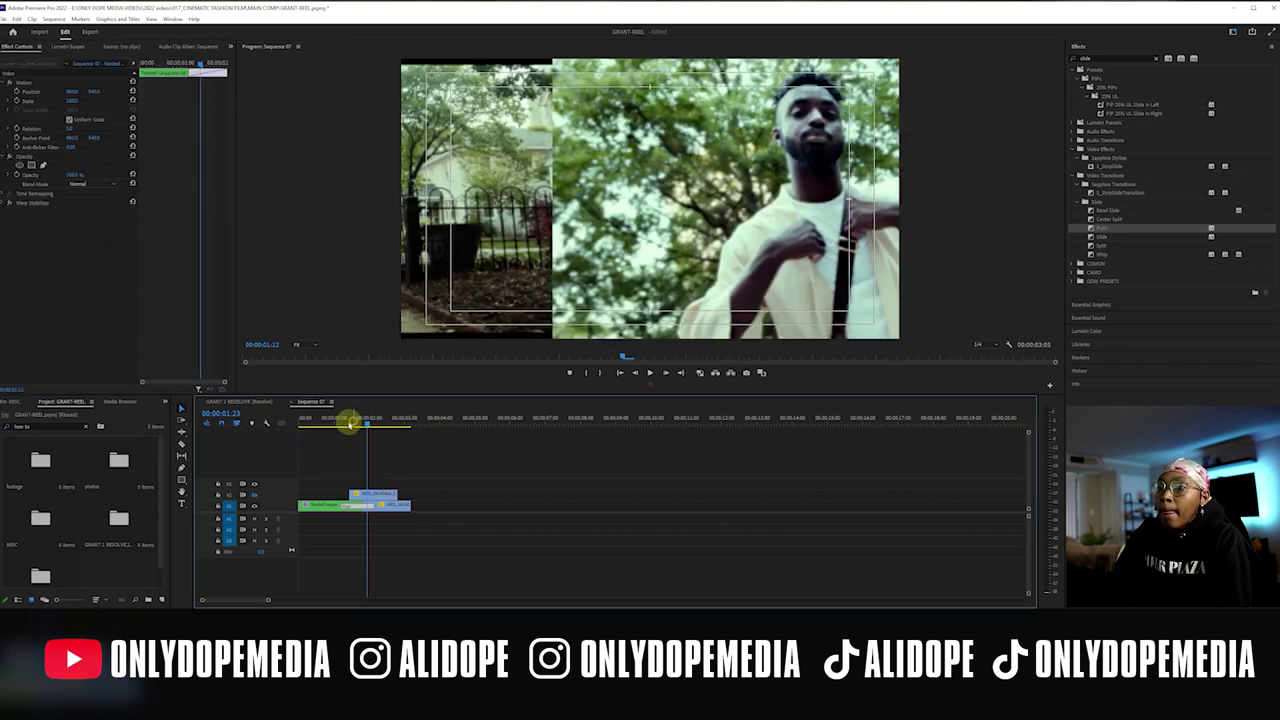
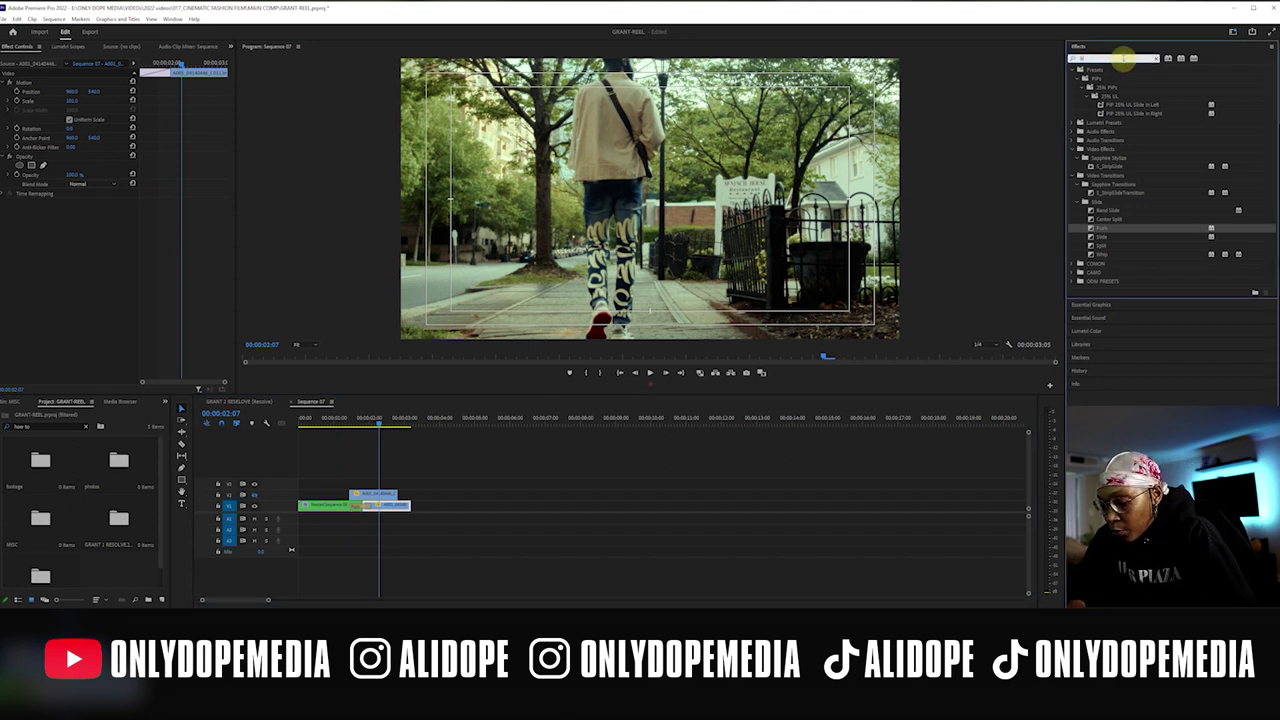
Find the Black & White video effect and apply it to the sidewalk walk clip on V1
{"action": "type", "text": "lens c"}
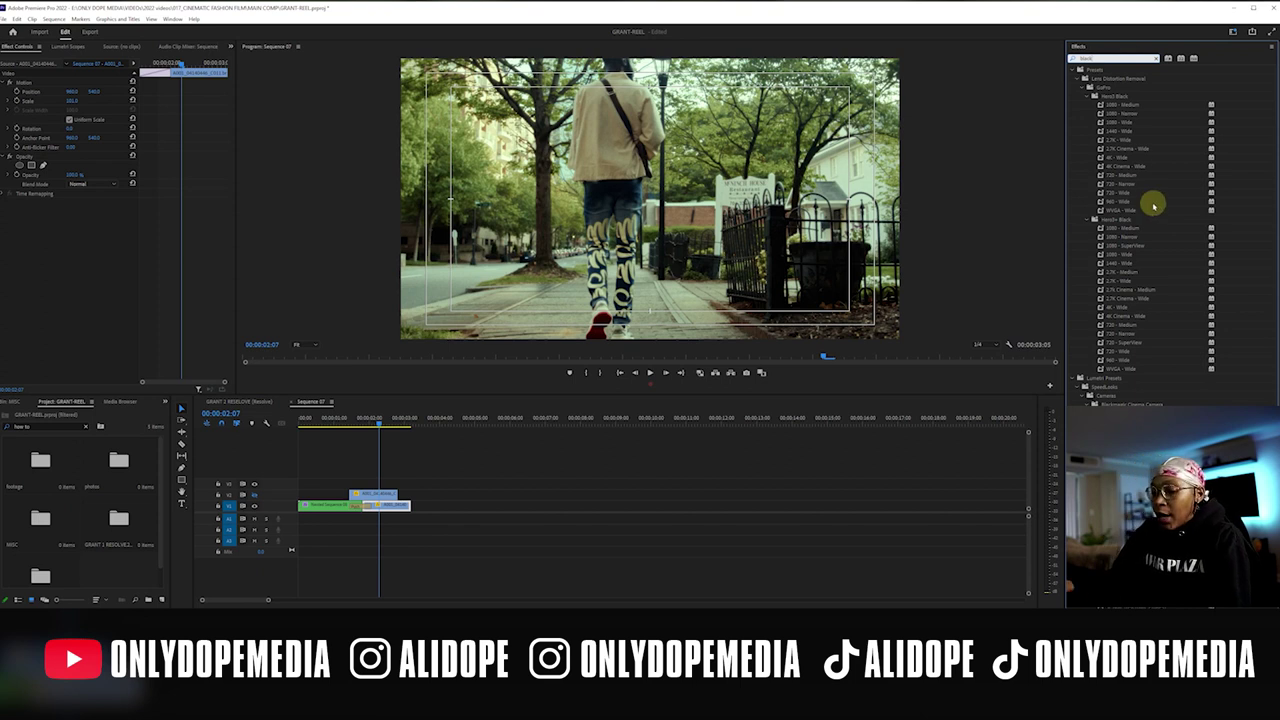
{"action": "type", "text": "ell"}
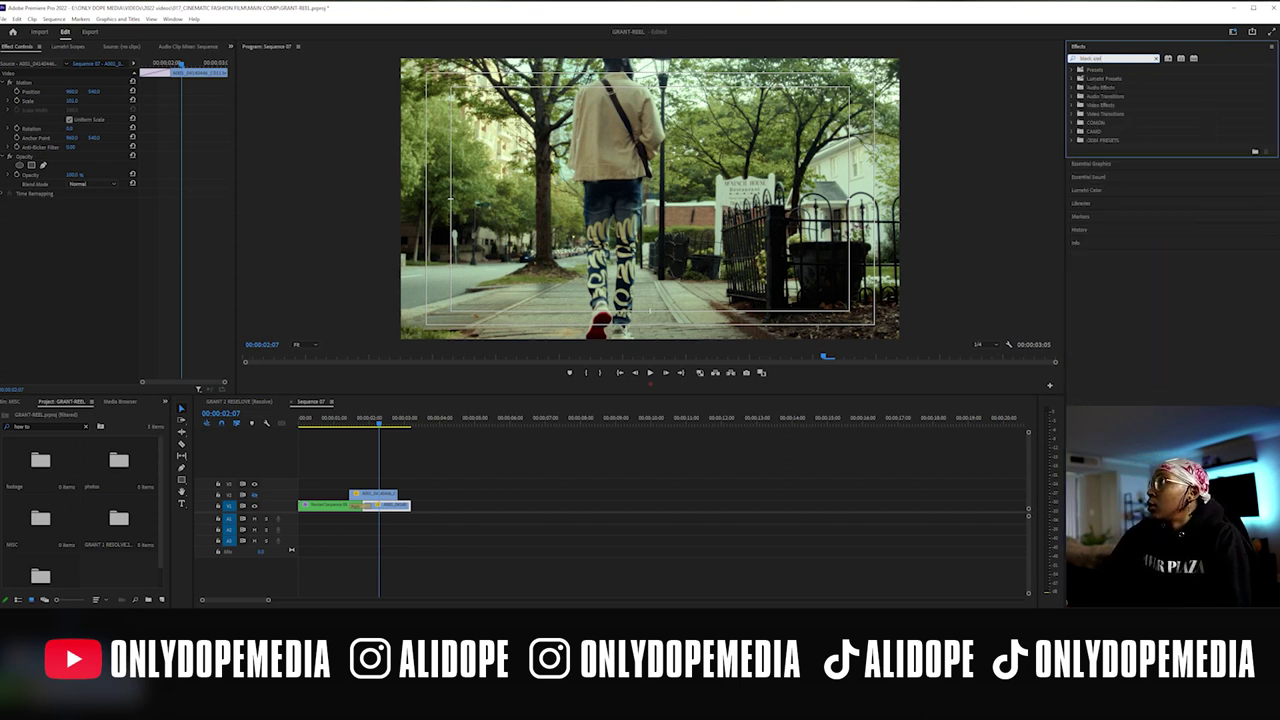
{"action": "key", "text": "BackSpace"}
{"action": "key", "text": "BackSpace"}
{"action": "type", "text": "& wh"}
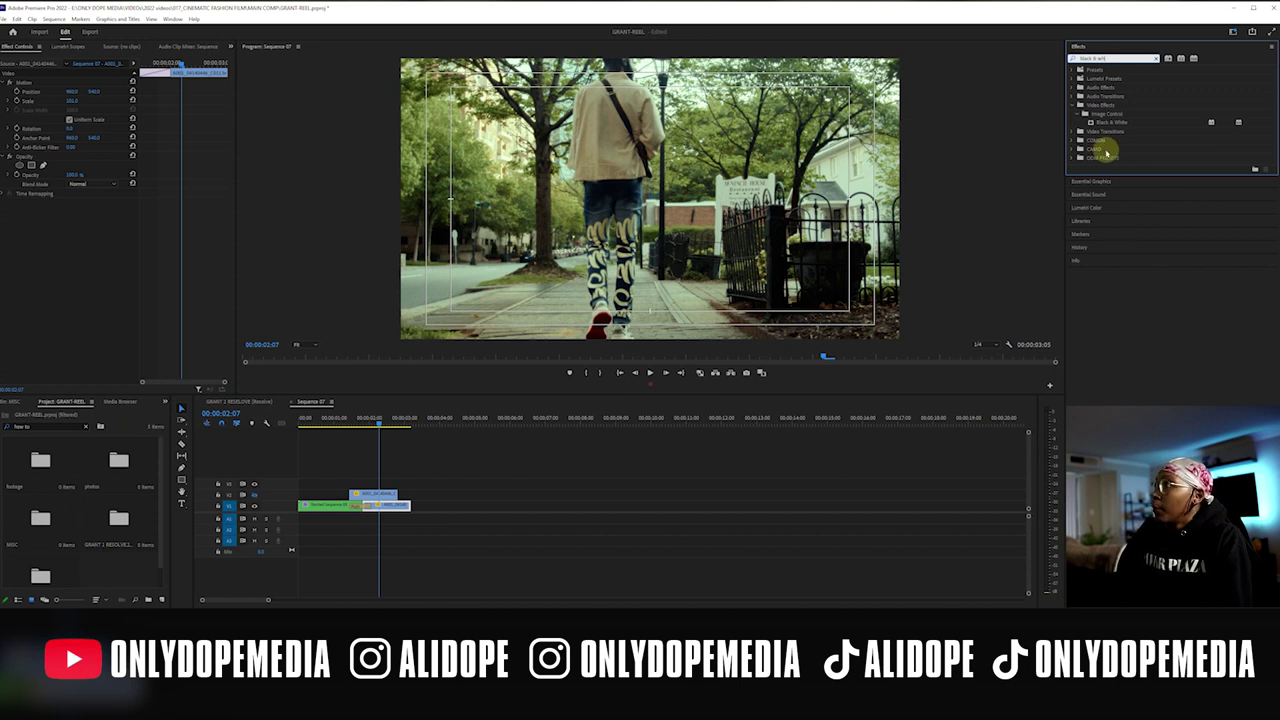
{"action": "left_click", "coordinate": [1108, 121]}
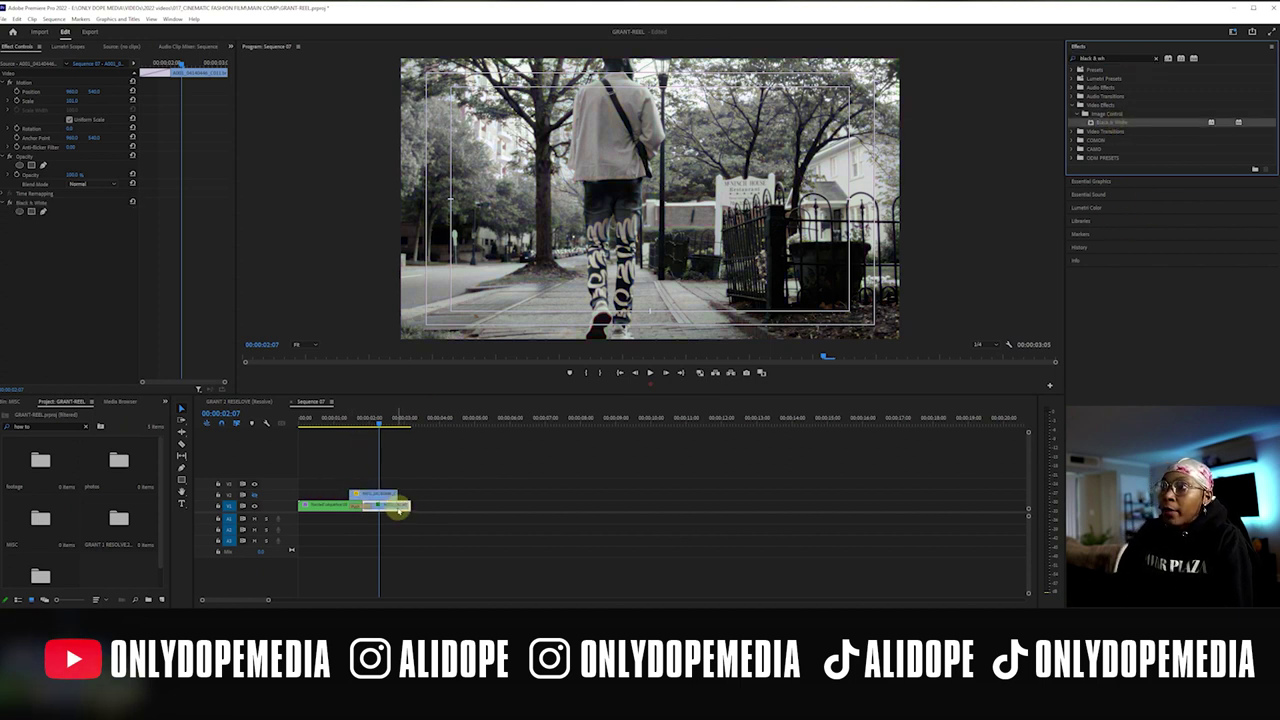
{"action": "mouse_move", "coordinate": [378, 420]}
{"action": "left_mouse_down"}
{"action": "mouse_move", "coordinate": [312, 420]}
{"action": "mouse_move", "coordinate": [372, 415]}
{"action": "left_mouse_up"}
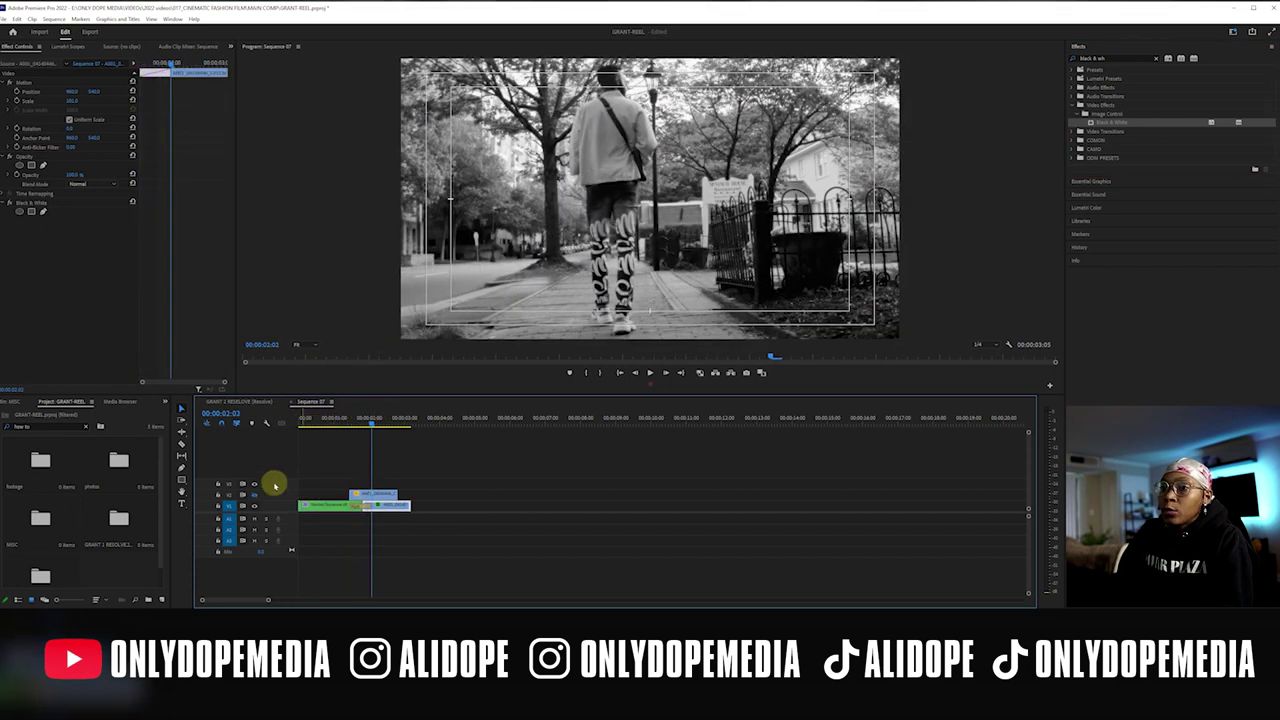
Show V2 again and keyframe the duplicate clip's Scale from 00:00:01:11, shrinking it to a small centred inset over the black-and-white clip
{"action": "left_click", "coordinate": [254, 495]}
{"action": "mouse_move", "coordinate": [373, 428]}
{"action": "left_mouse_down"}
{"action": "mouse_move", "coordinate": [314, 423]}
{"action": "mouse_move", "coordinate": [403, 423]}
{"action": "mouse_move", "coordinate": [350, 425]}
{"action": "left_mouse_up"}
{"action": "left_click", "coordinate": [370, 496]}
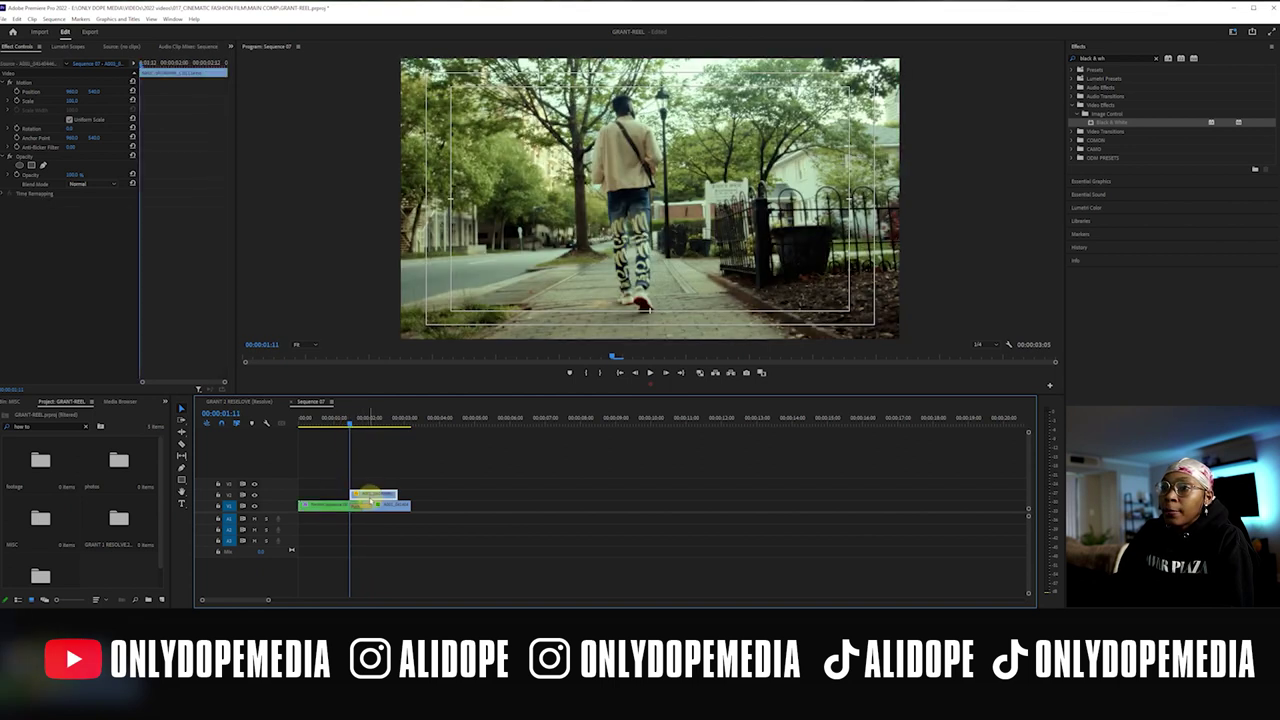
{"action": "left_click", "coordinate": [17, 100]}
{"action": "left_click", "coordinate": [78, 99]}
{"action": "left_click", "coordinate": [162, 70]}
{"action": "left_click_drag", "start_coordinate": [145, 63], "coordinate": [226, 60]}
{"action": "mouse_move", "coordinate": [72, 100]}
{"action": "left_mouse_down"}
{"action": "mouse_move", "coordinate": [250, 100]}
{"action": "mouse_move", "coordinate": [77, 96]}
{"action": "left_mouse_up"}
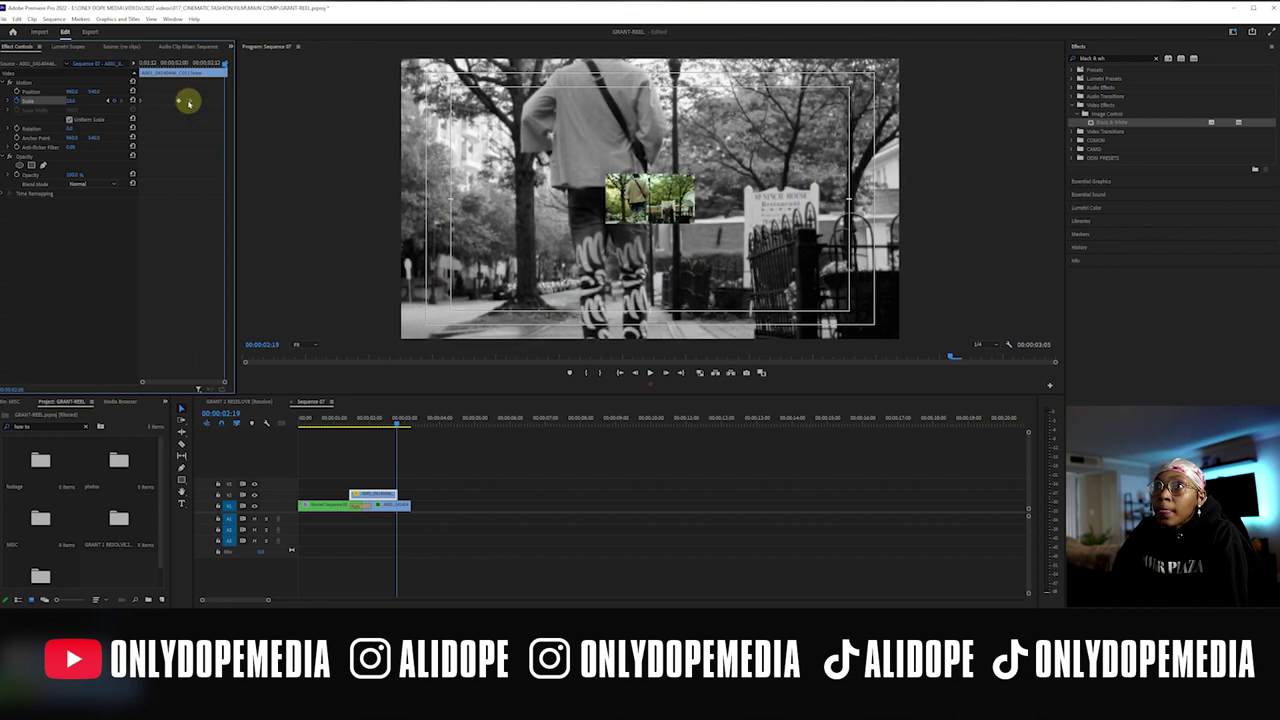
Enlarge the V2 clip's Scale at 00:00:02:19 until it nearly fills the frame, and apply Ease In to the middle Scale keyframes
{"action": "left_click", "coordinate": [187, 103]}
{"action": "left_click_drag", "start_coordinate": [70, 101], "coordinate": [90, 101]}
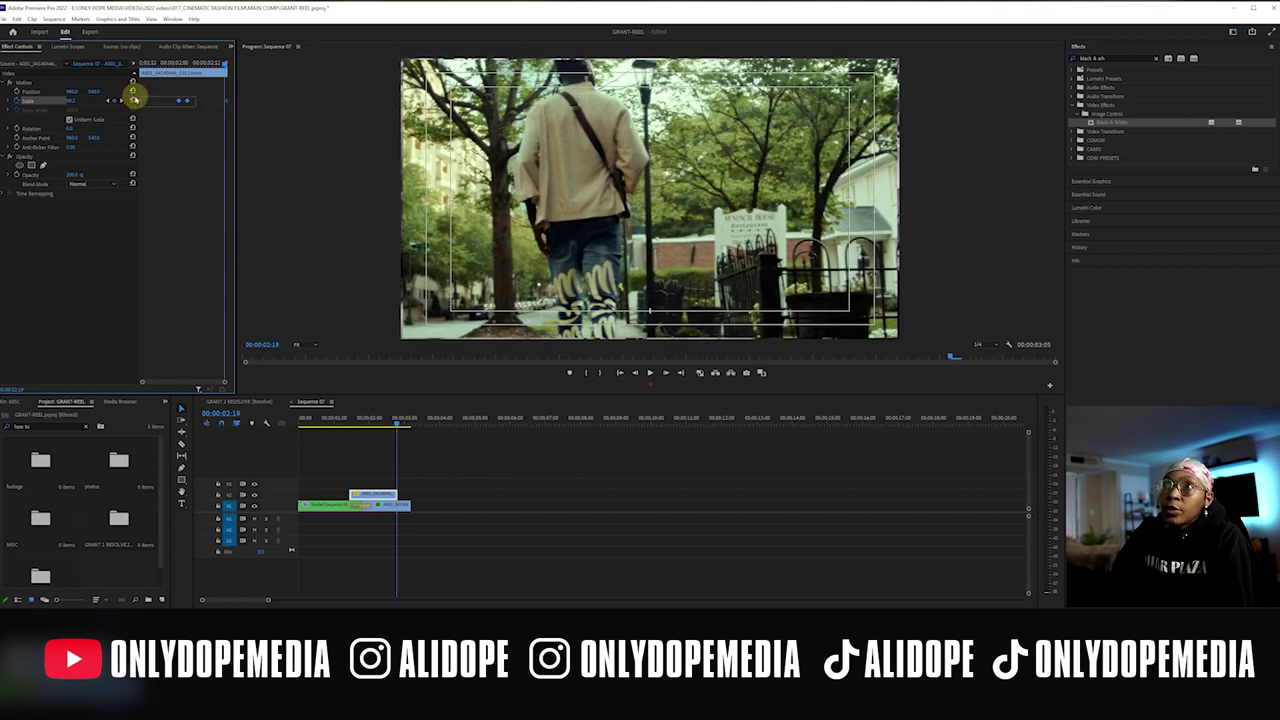
{"action": "right_click", "coordinate": [188, 101]}
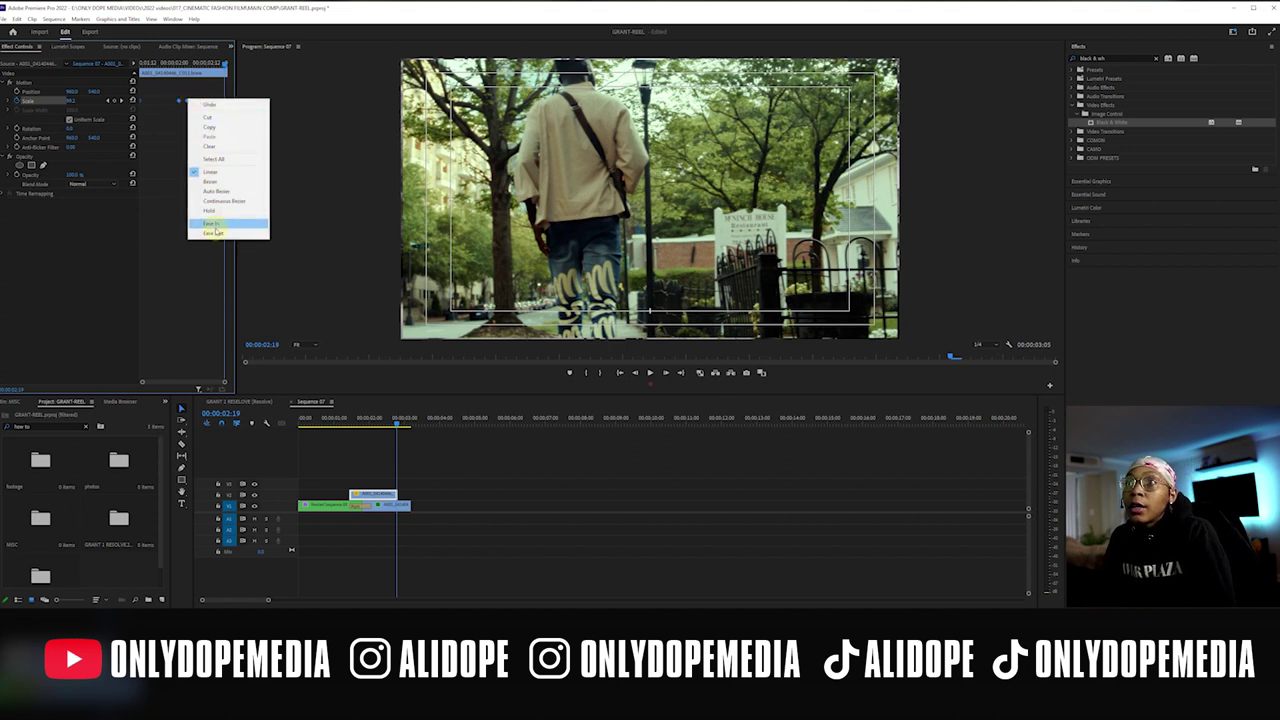
{"action": "left_click", "coordinate": [215, 228]}
{"action": "left_click", "coordinate": [421, 457]}
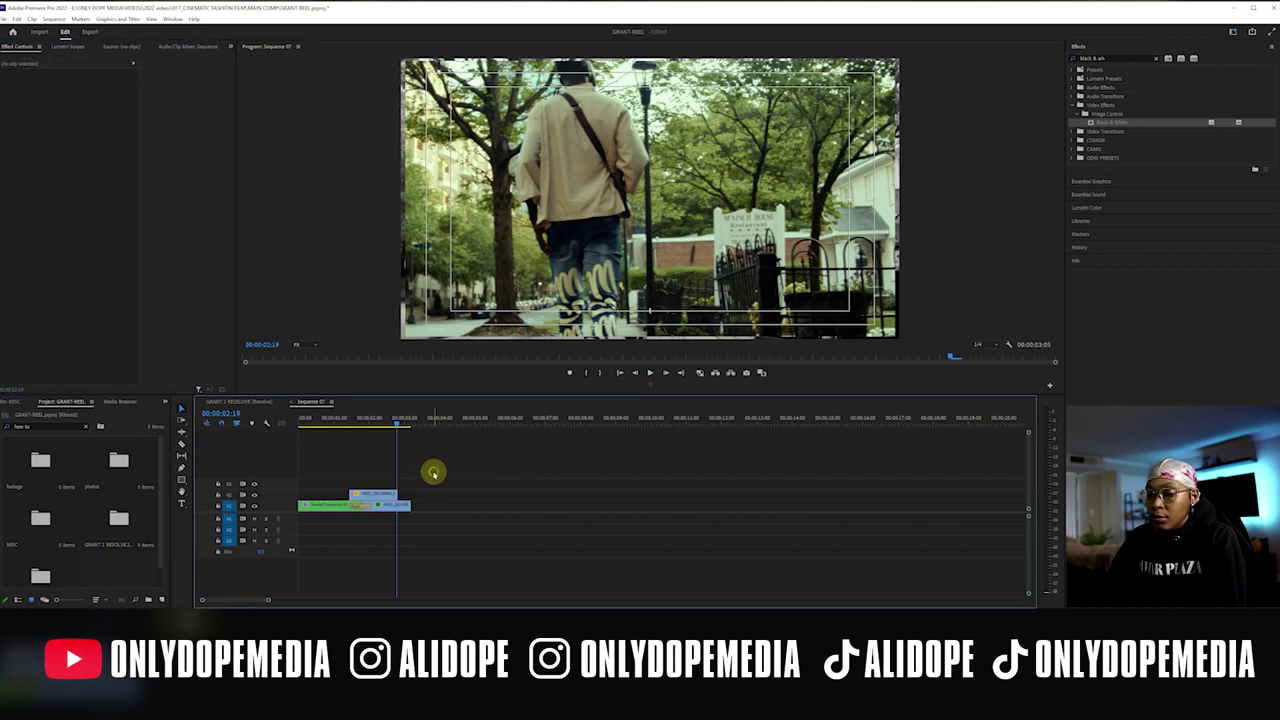
Play Sequence 07 from the start and scrub through the push transition and growing inset up to 00:00:02:04
{"action": "left_click_drag", "start_coordinate": [340, 420], "coordinate": [286, 420]}
{"action": "key", "text": "space"}
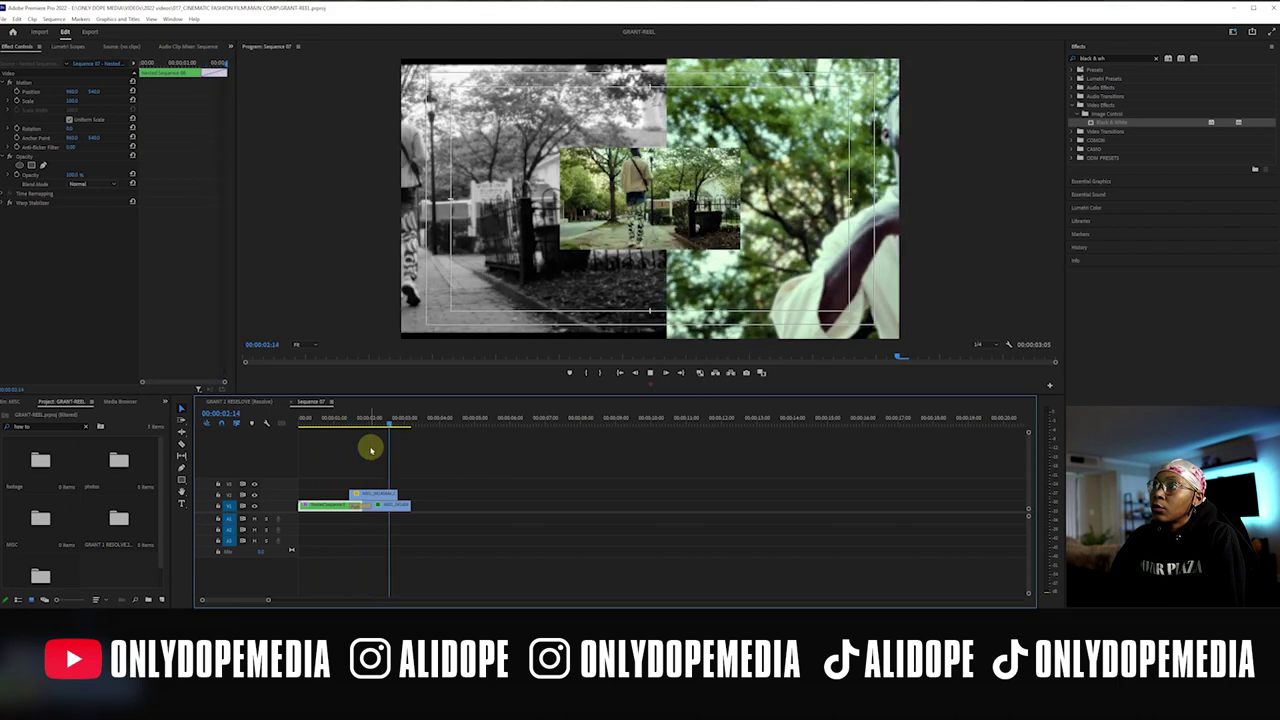
{"action": "key", "text": "space"}
{"action": "left_click_drag", "start_coordinate": [330, 420], "coordinate": [358, 413]}
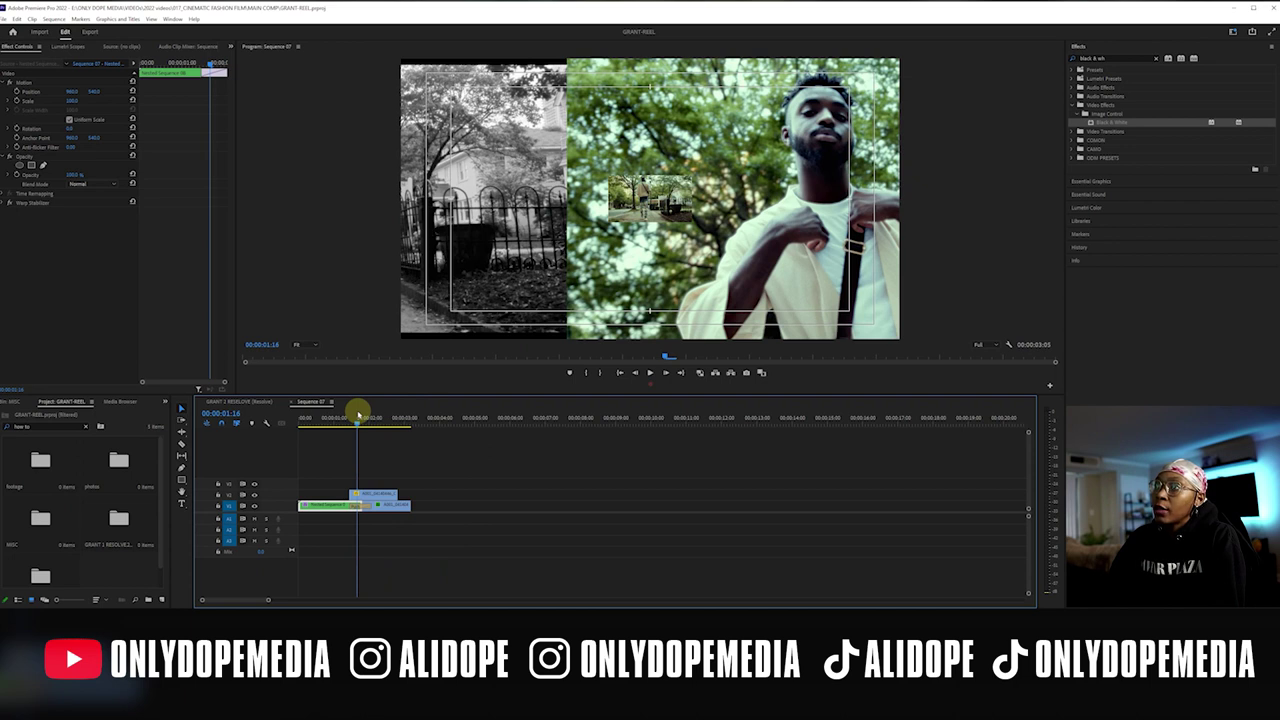
{"action": "left_click_drag", "start_coordinate": [358, 413], "coordinate": [362, 411]}
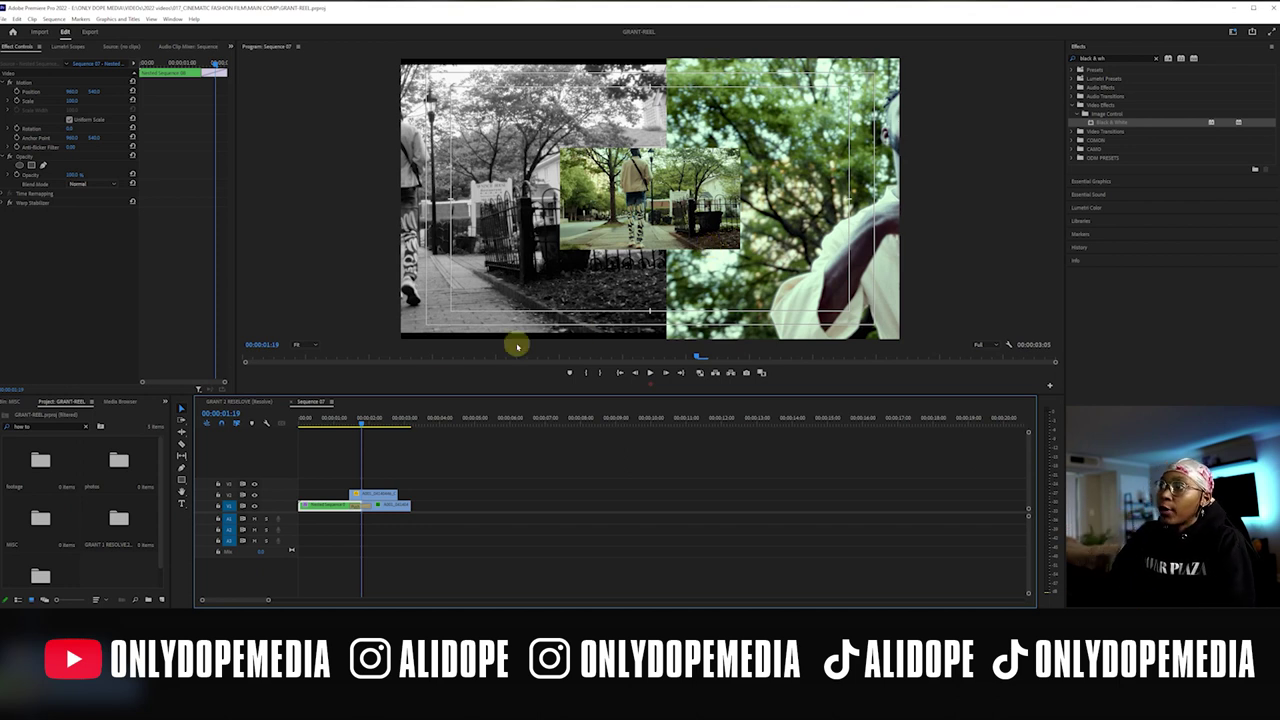
{"action": "left_click", "coordinate": [365, 420]}
{"action": "left_click_drag", "start_coordinate": [365, 420], "coordinate": [374, 421]}
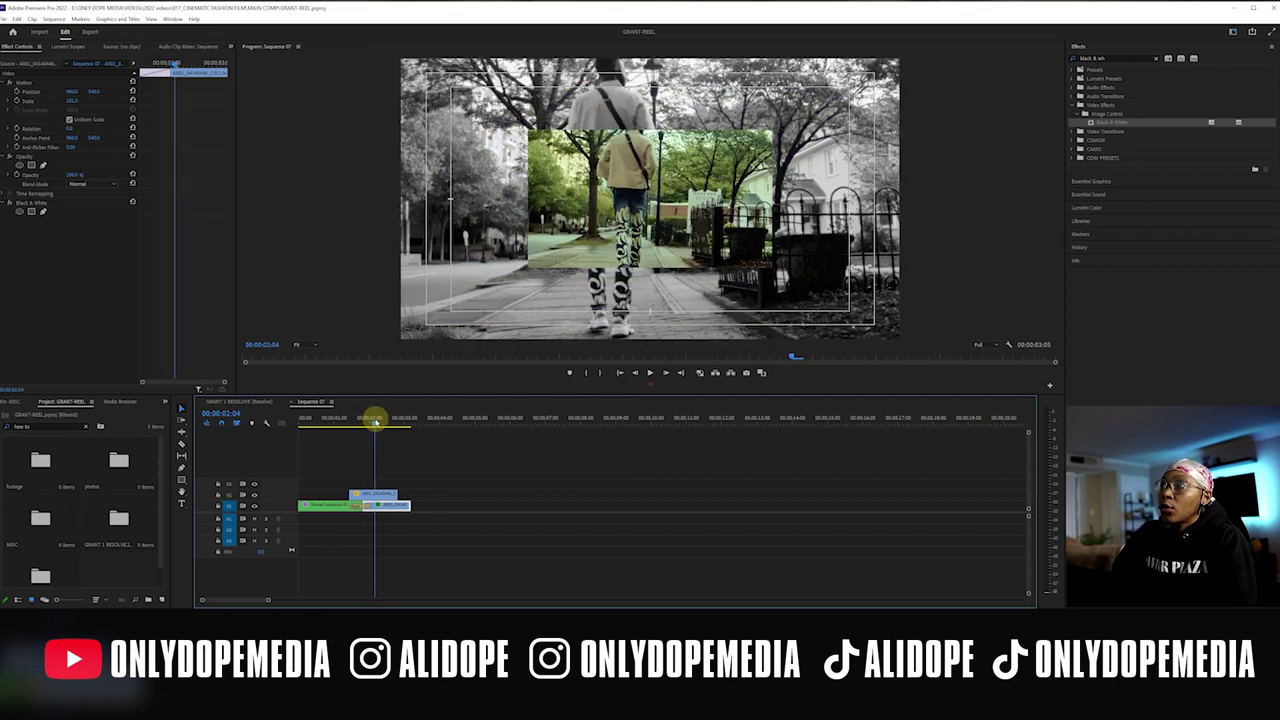
Duplicate the scaled inset clip from V2 onto V3 and shift the V2 clip later to start at the V1 cut
{"action": "left_click", "coordinate": [373, 487]}
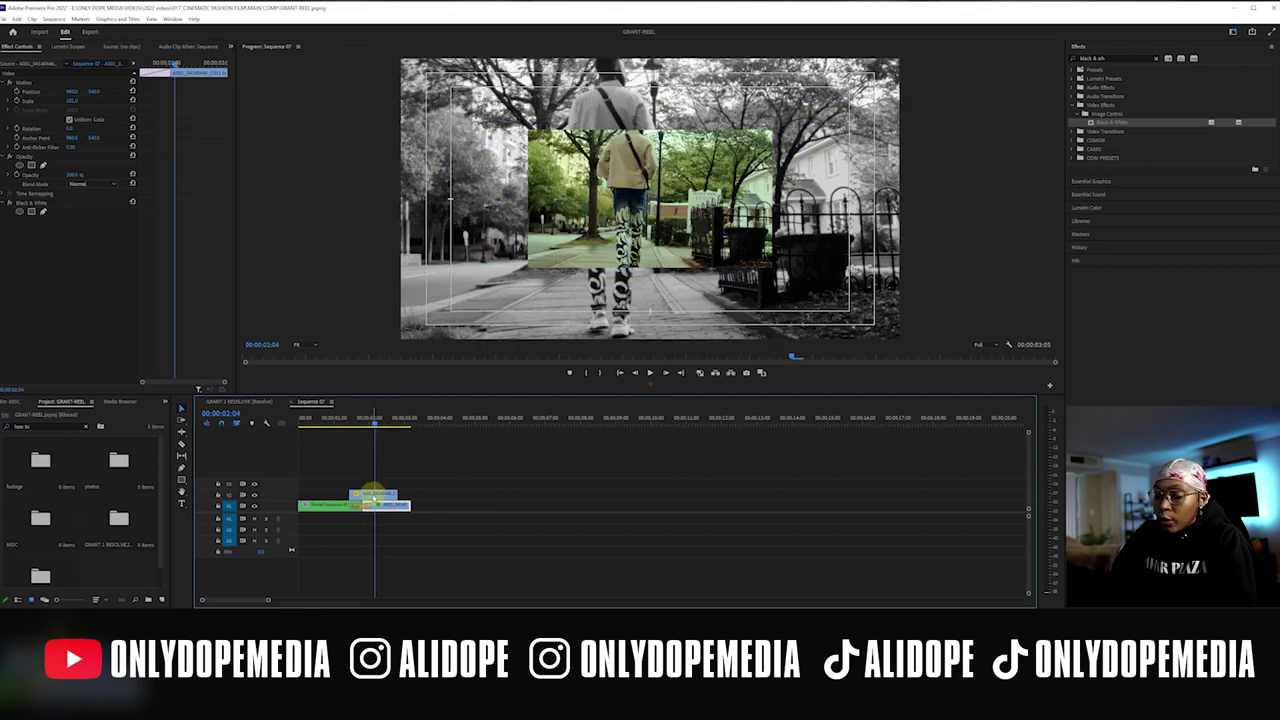
{"action": "left_click_drag", "start_coordinate": [373, 496], "coordinate": [374, 495]}
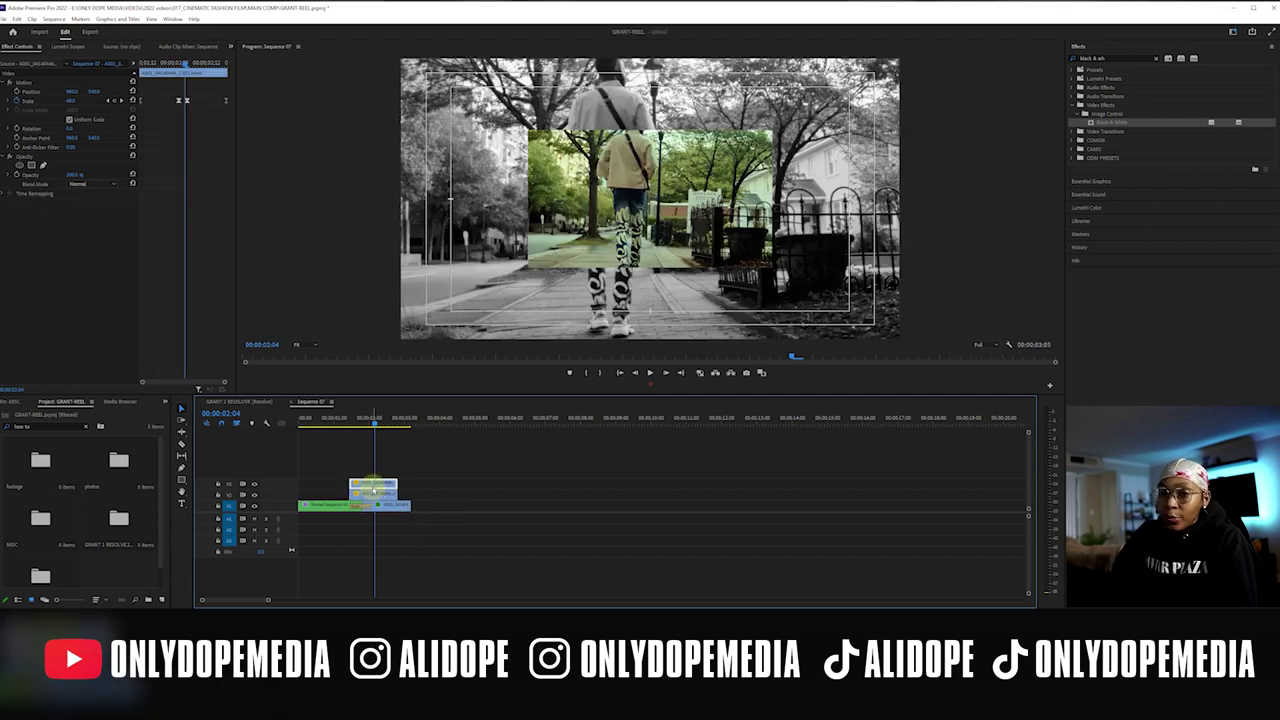
{"action": "left_click_drag", "start_coordinate": [367, 494], "coordinate": [377, 496]}
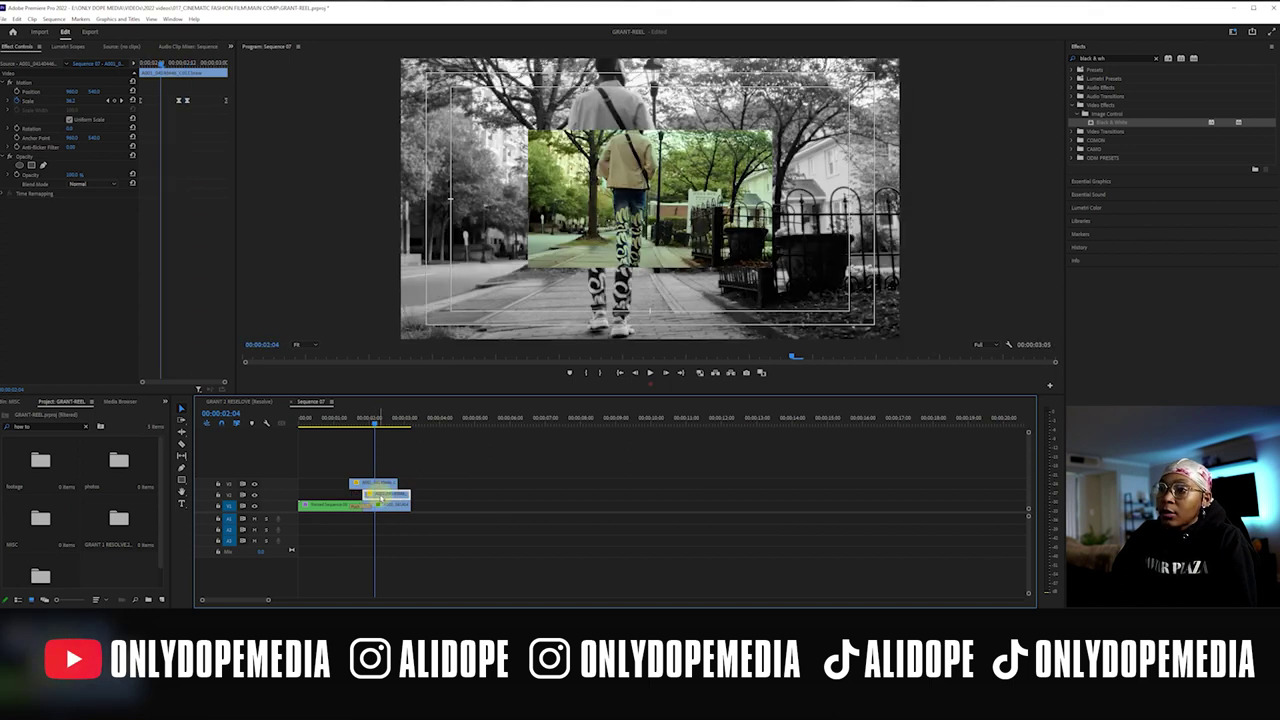
Nest the shifted inset clip on V2, keeping the suggested sequence name
{"action": "right_click", "coordinate": [383, 494]}
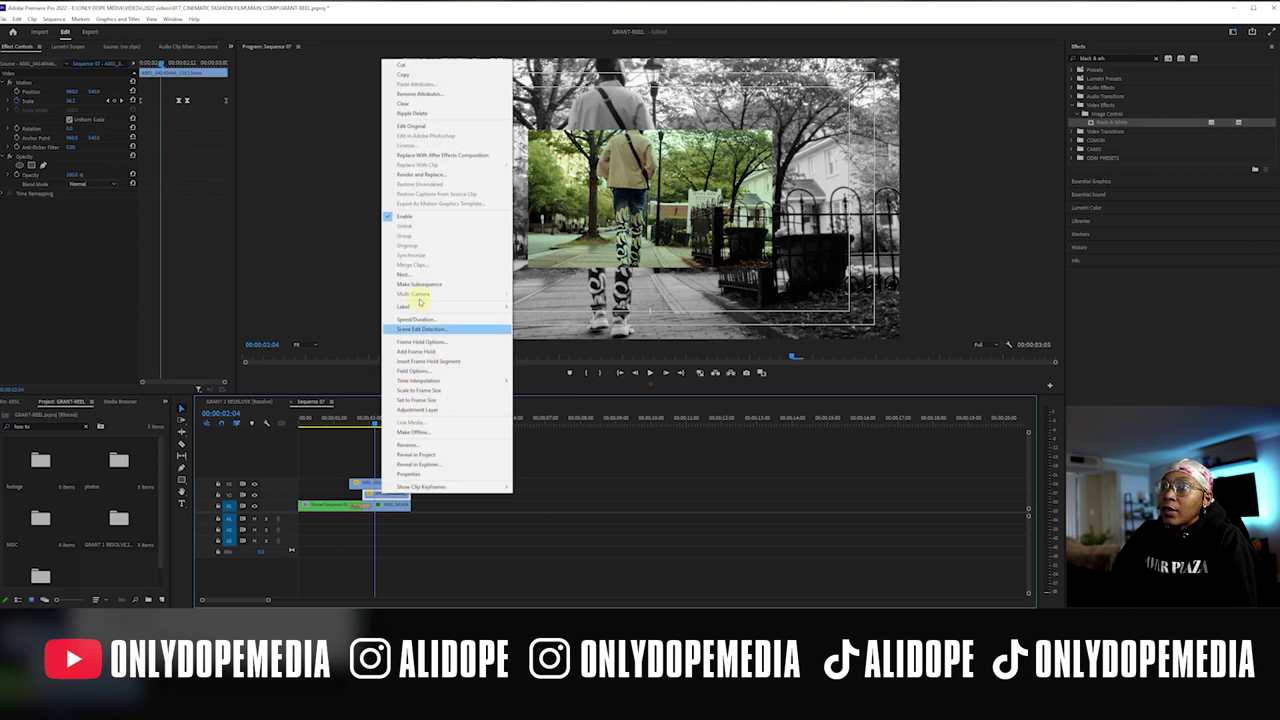
{"action": "left_click", "coordinate": [420, 283]}
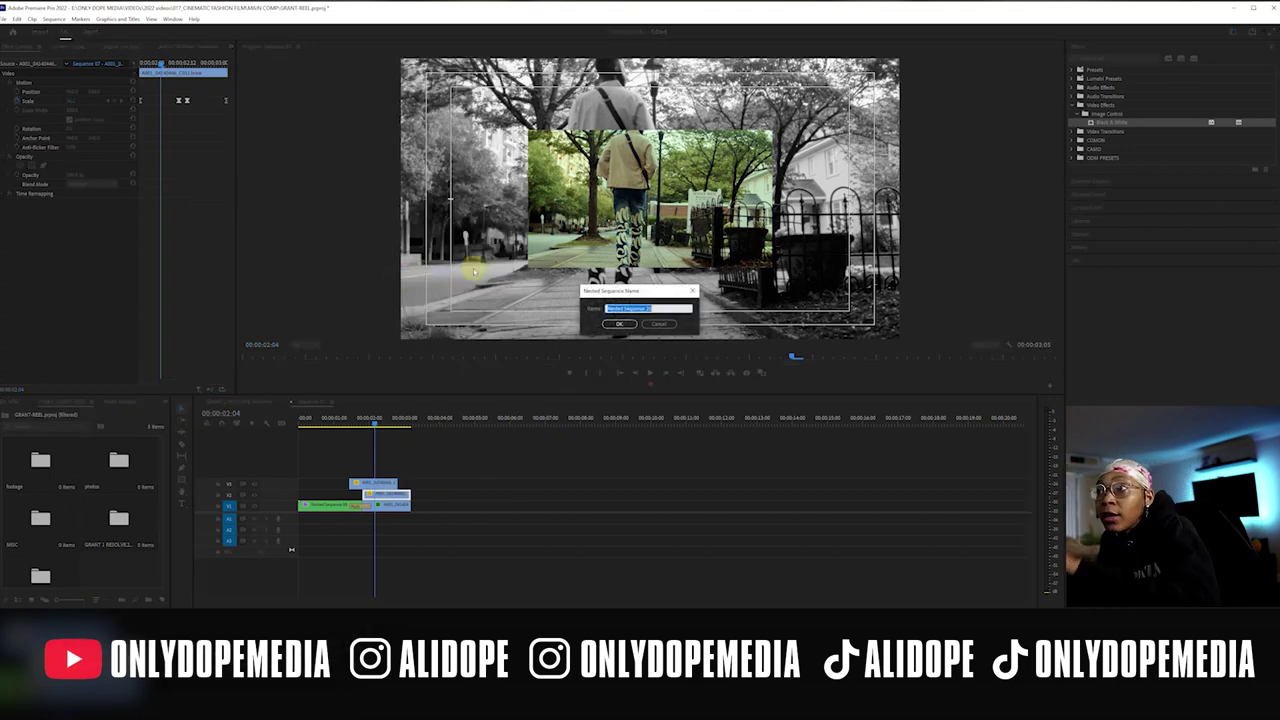
{"action": "left_click", "coordinate": [620, 325]}
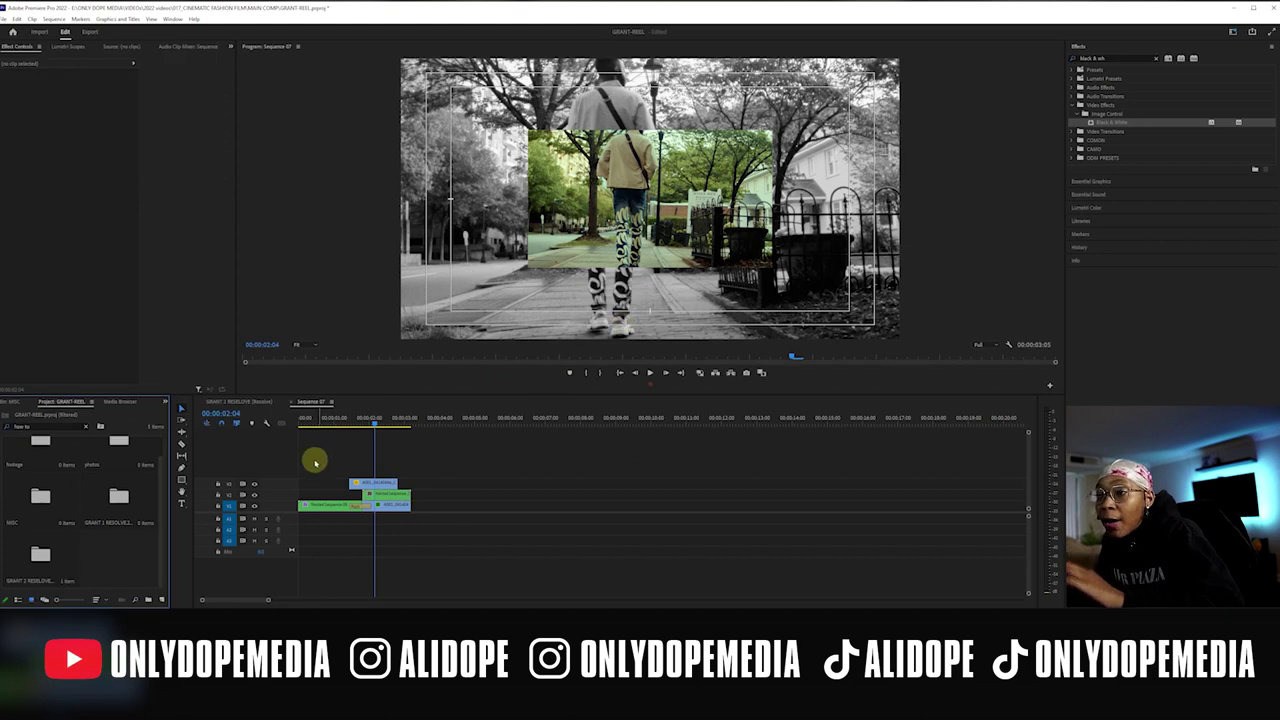
Increase the V2 nested clip's Scale so it shows larger behind the V3 inset, and shift it slightly earlier on the timeline
{"action": "left_click", "coordinate": [390, 500]}
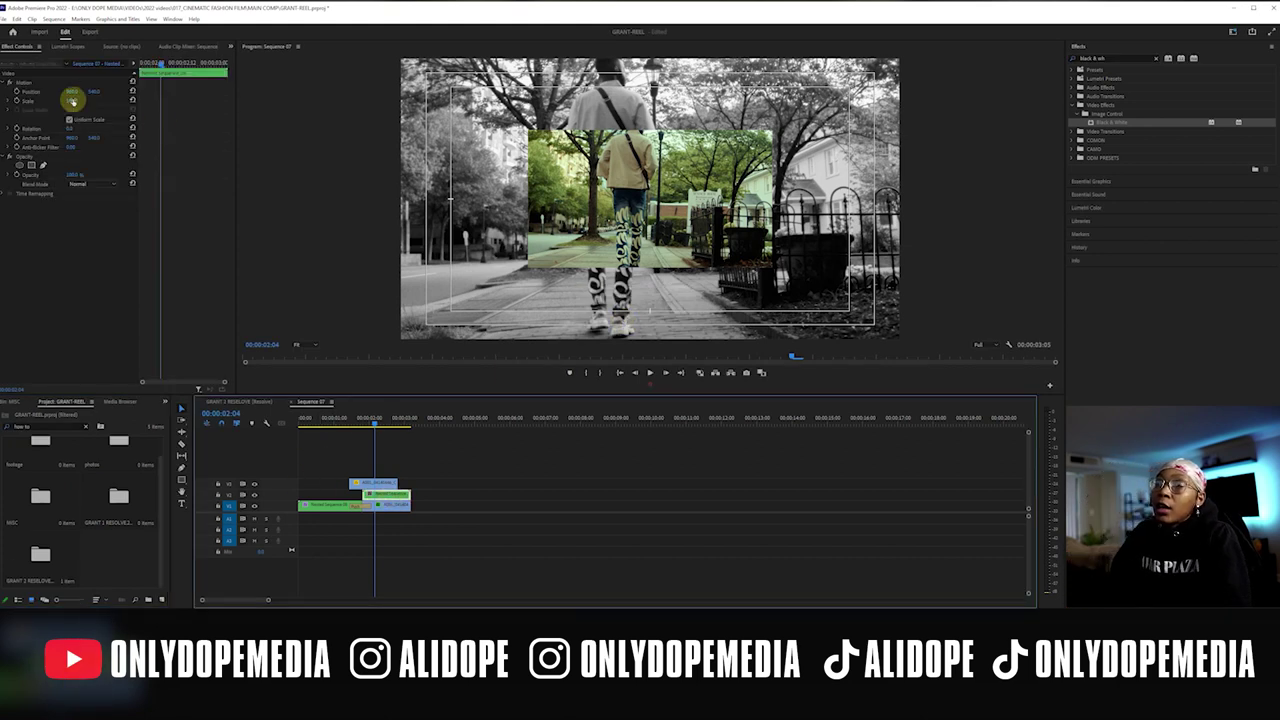
{"action": "left_click_drag", "start_coordinate": [72, 100], "coordinate": [120, 100]}
{"action": "left_click", "coordinate": [256, 411]}
{"action": "left_click_drag", "start_coordinate": [386, 493], "coordinate": [378, 494]}
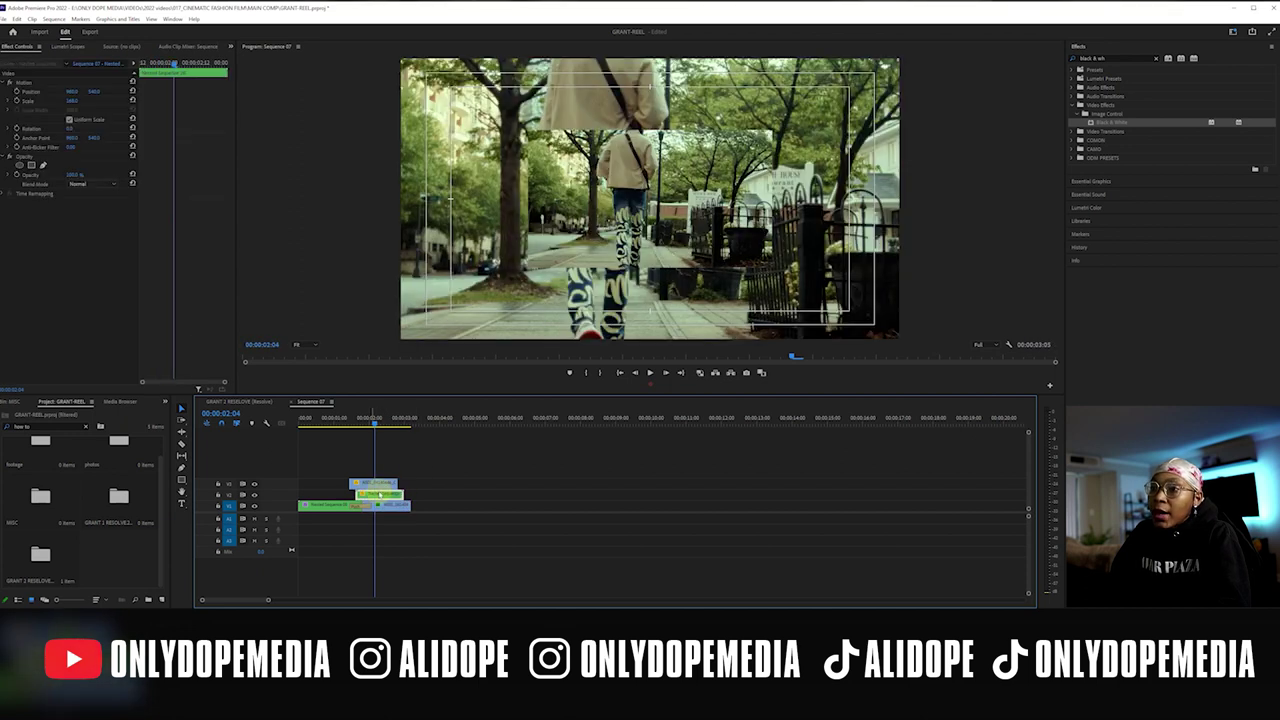
Scrub and play Sequence 07 through to its end to review the layered scaling inset transition
{"action": "left_click", "coordinate": [428, 487]}
{"action": "left_click", "coordinate": [364, 430]}
{"action": "left_click", "coordinate": [404, 481]}
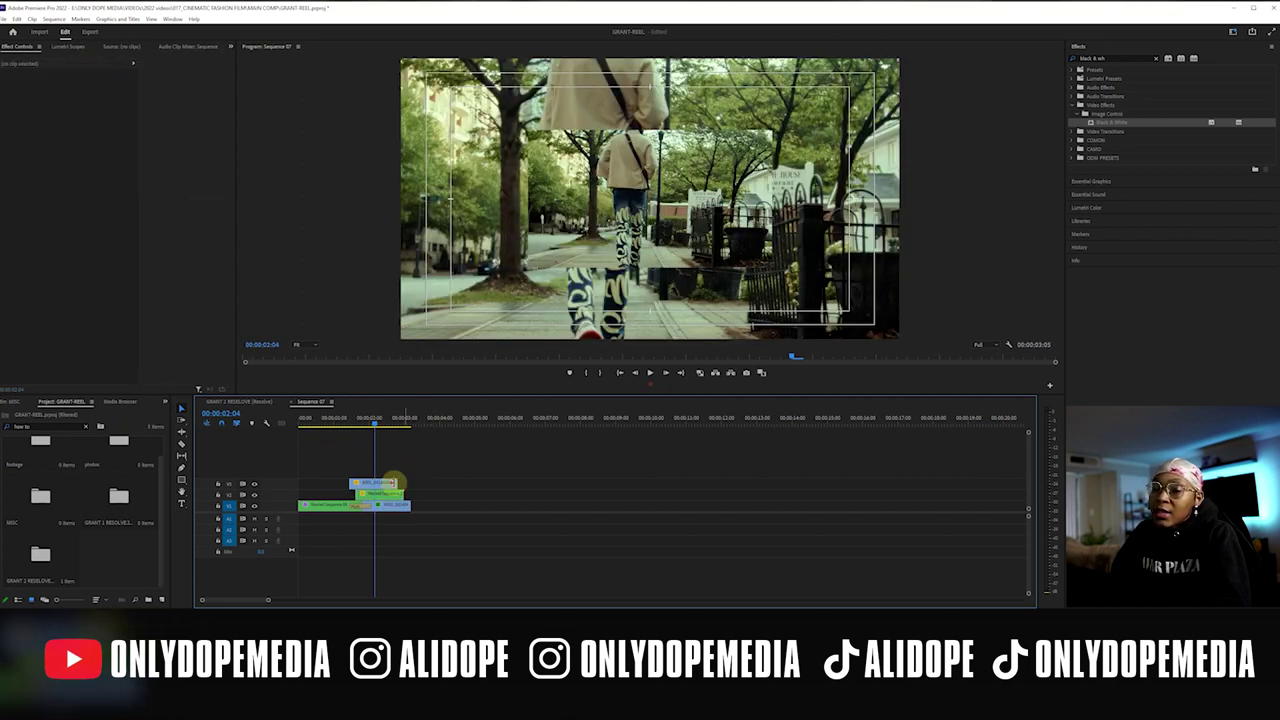
{"action": "mouse_move", "coordinate": [349, 424]}
{"action": "left_mouse_down"}
{"action": "mouse_move", "coordinate": [314, 424]}
{"action": "mouse_move", "coordinate": [363, 429]}
{"action": "left_mouse_up"}
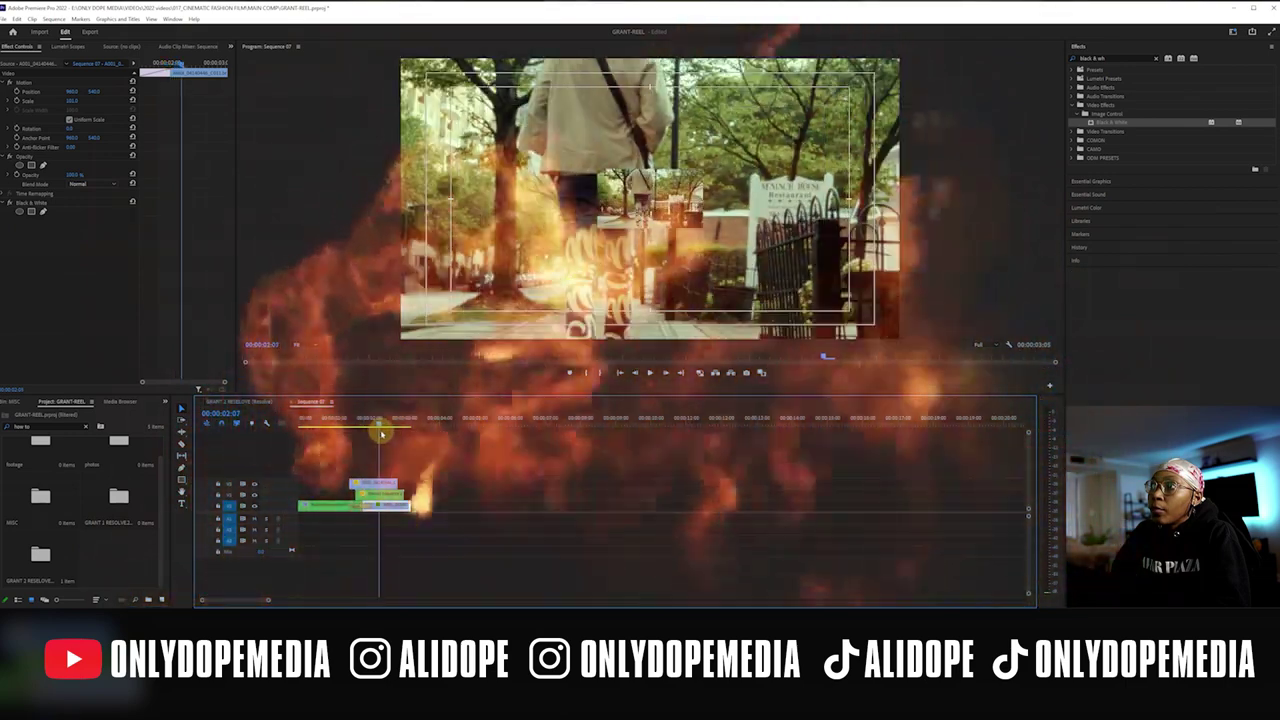
{"action": "left_click_drag", "start_coordinate": [381, 432], "coordinate": [420, 421]}
{"action": "left_click", "coordinate": [431, 469]}
{"action": "key", "text": "space"}
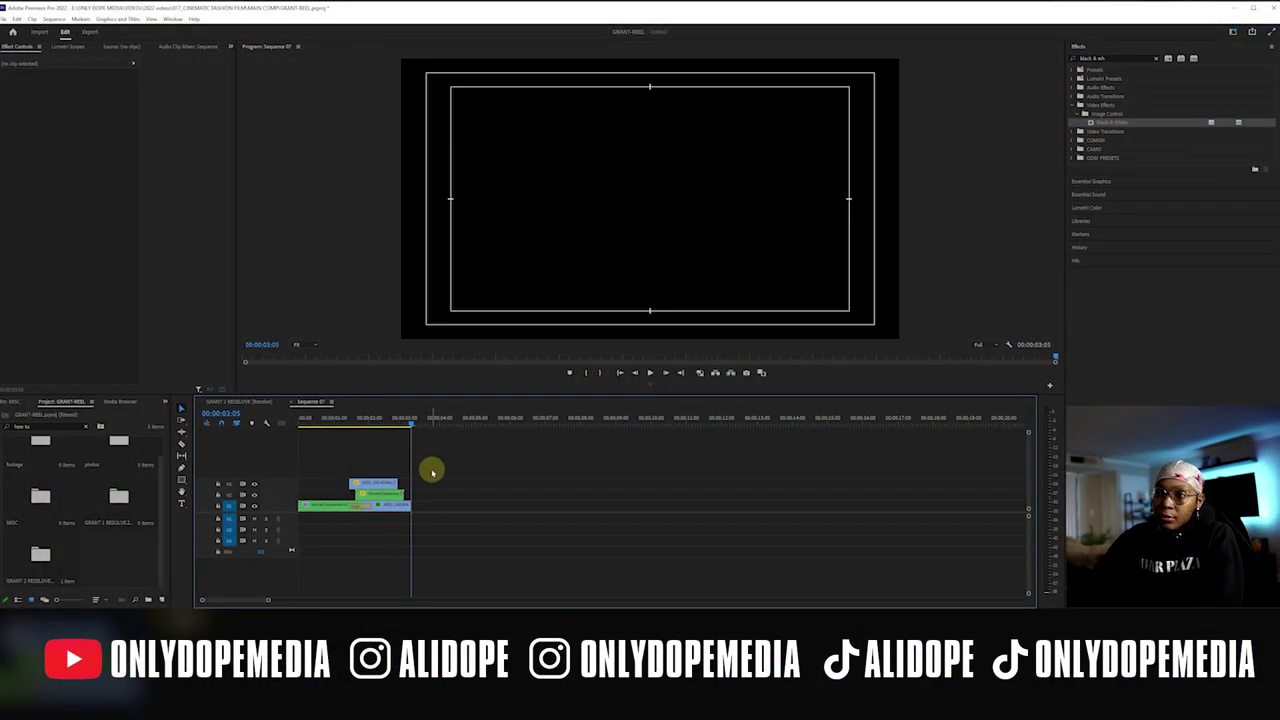
{"action": "key", "text": "space"}
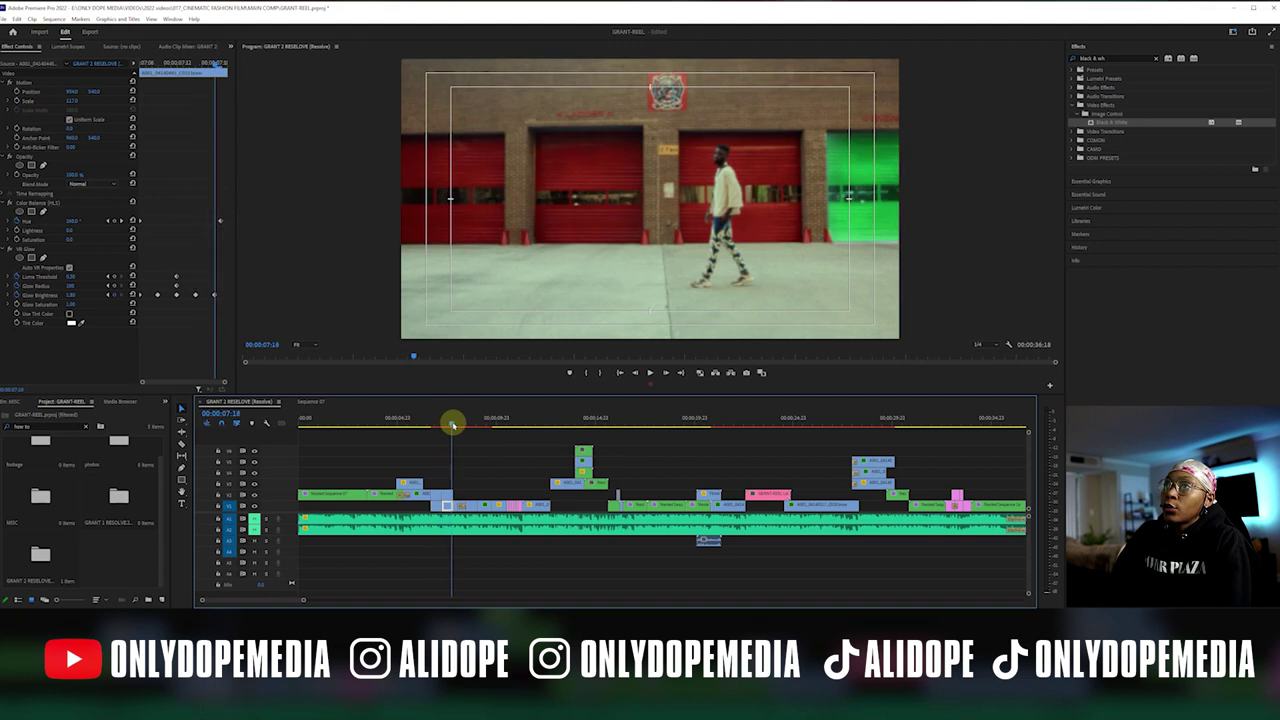
Hide track V2 over the garage-door shot in GRANT 1 RESOLVE to expose the V1 clip, scrubbing to 00:00:07:01
{"action": "mouse_move", "coordinate": [452, 425]}
{"action": "left_mouse_down"}
{"action": "mouse_move", "coordinate": [471, 423]}
{"action": "mouse_move", "coordinate": [436, 425]}
{"action": "left_mouse_up"}
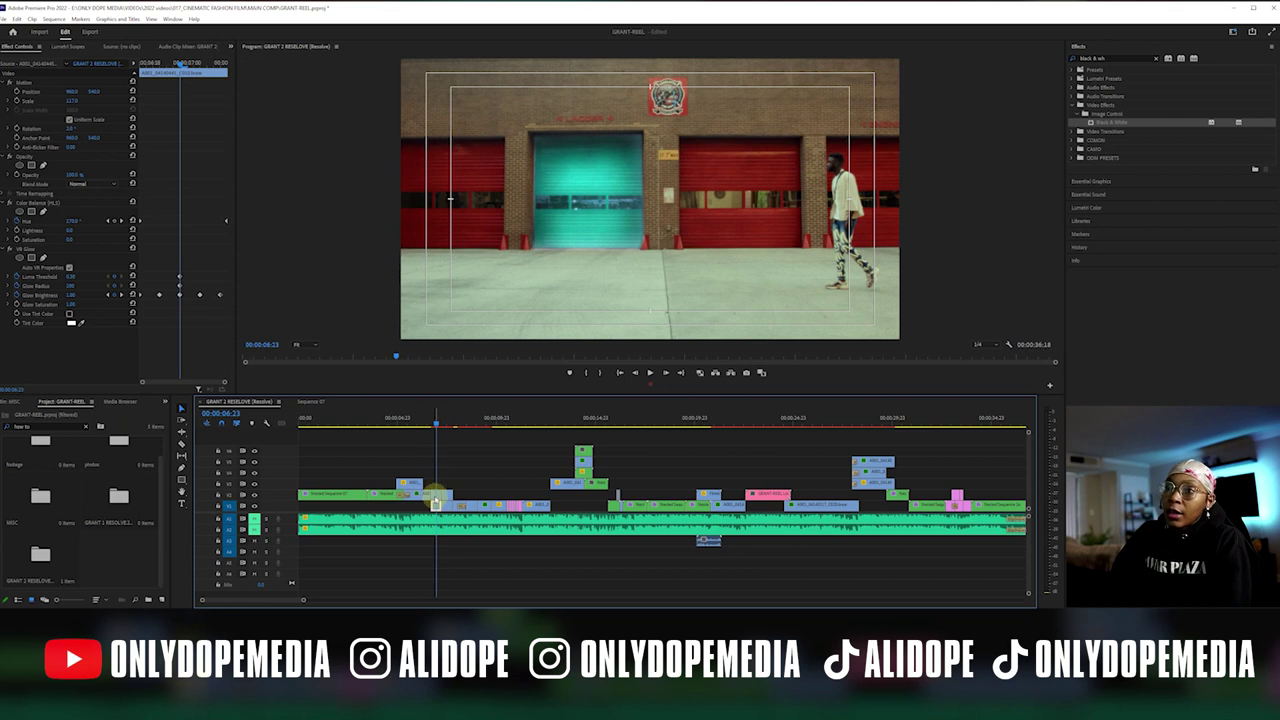
{"action": "scroll", "coordinate": [439, 479], "scroll_direction": "up", "scroll_amount": 5}
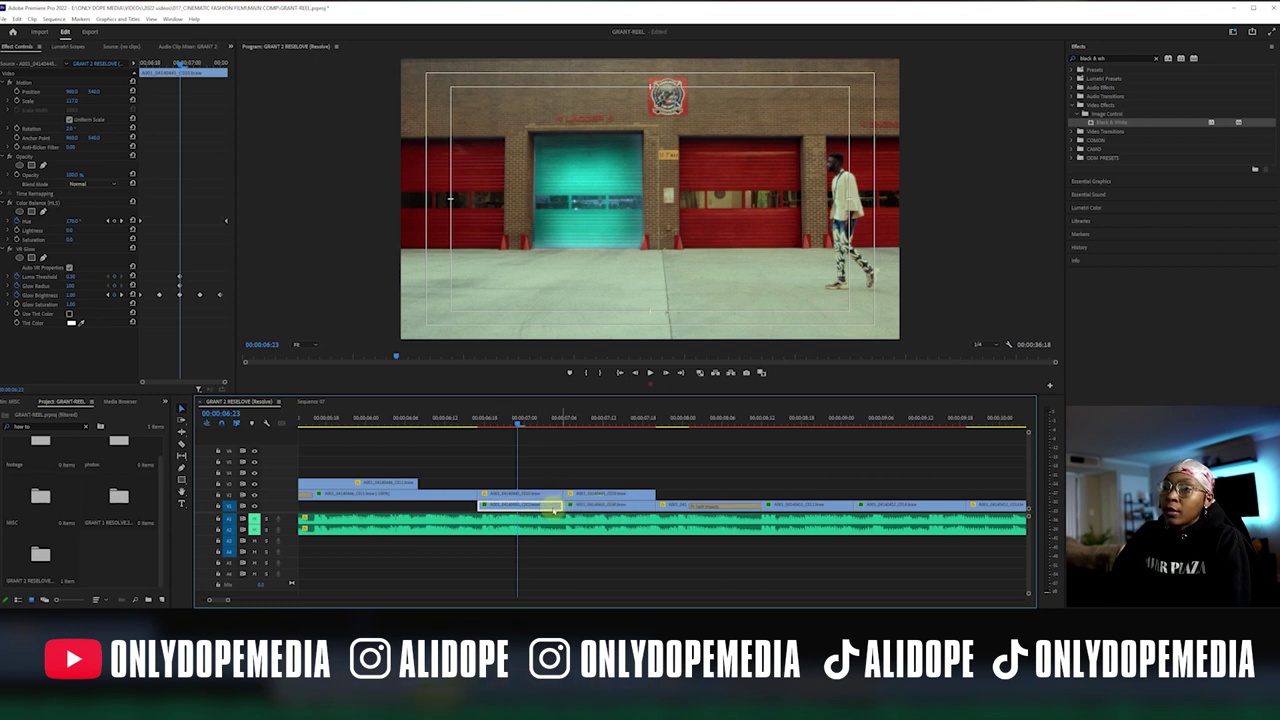
{"action": "left_click", "coordinate": [254, 494]}
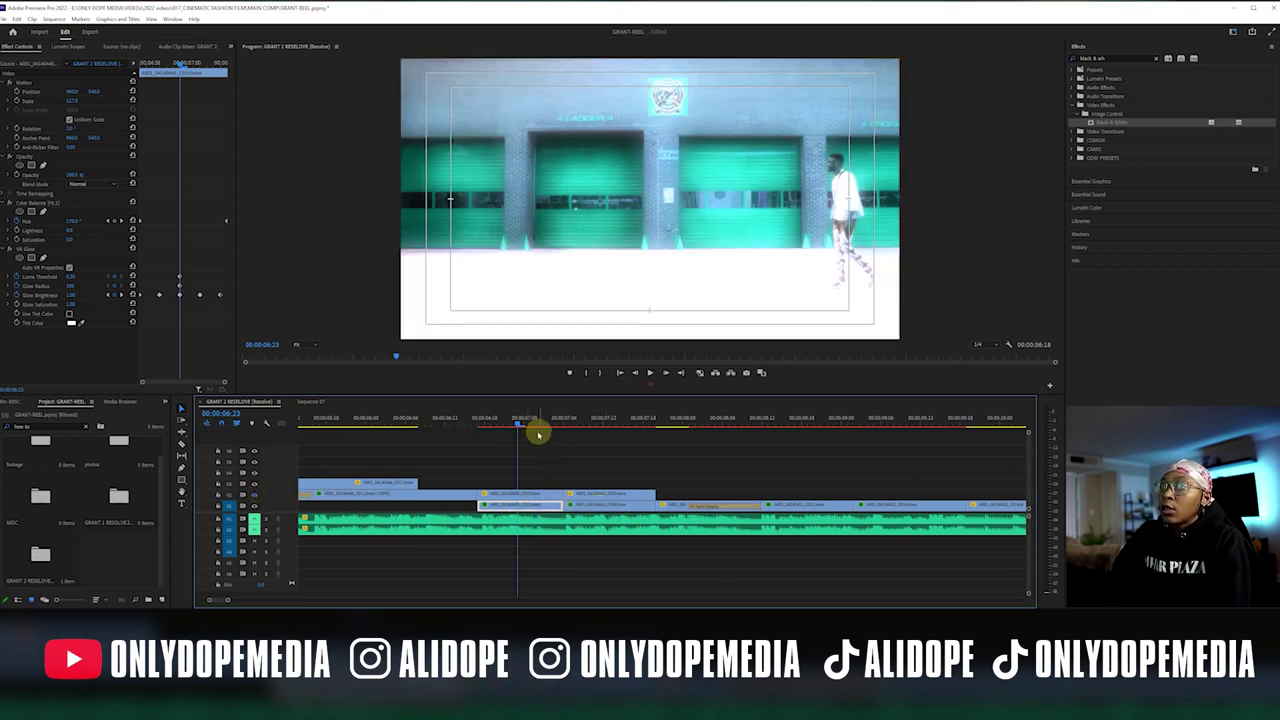
{"action": "mouse_move", "coordinate": [519, 426]}
{"action": "left_mouse_down"}
{"action": "mouse_move", "coordinate": [609, 424]}
{"action": "mouse_move", "coordinate": [533, 426]}
{"action": "left_mouse_up"}
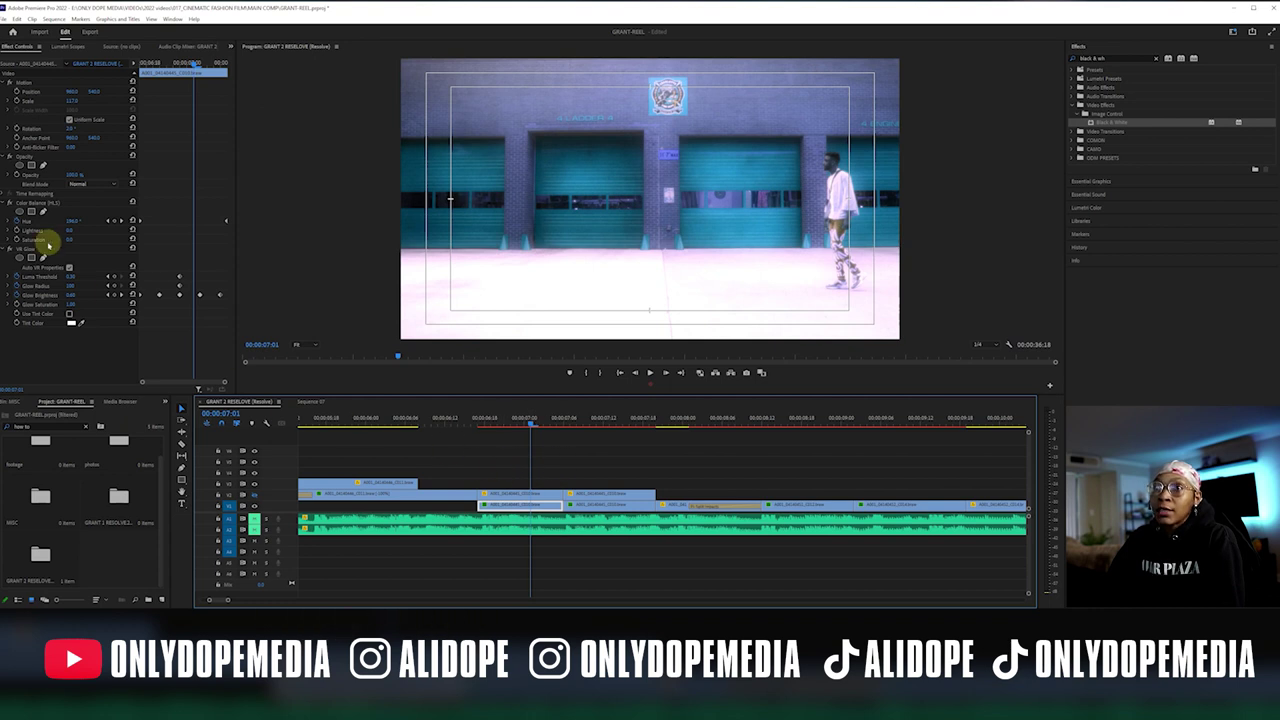
Examine the Color Balance (HLS) and VR Glow effects on the V1 clip while scrubbing to 00:00:06:23
{"action": "left_click", "coordinate": [45, 204]}
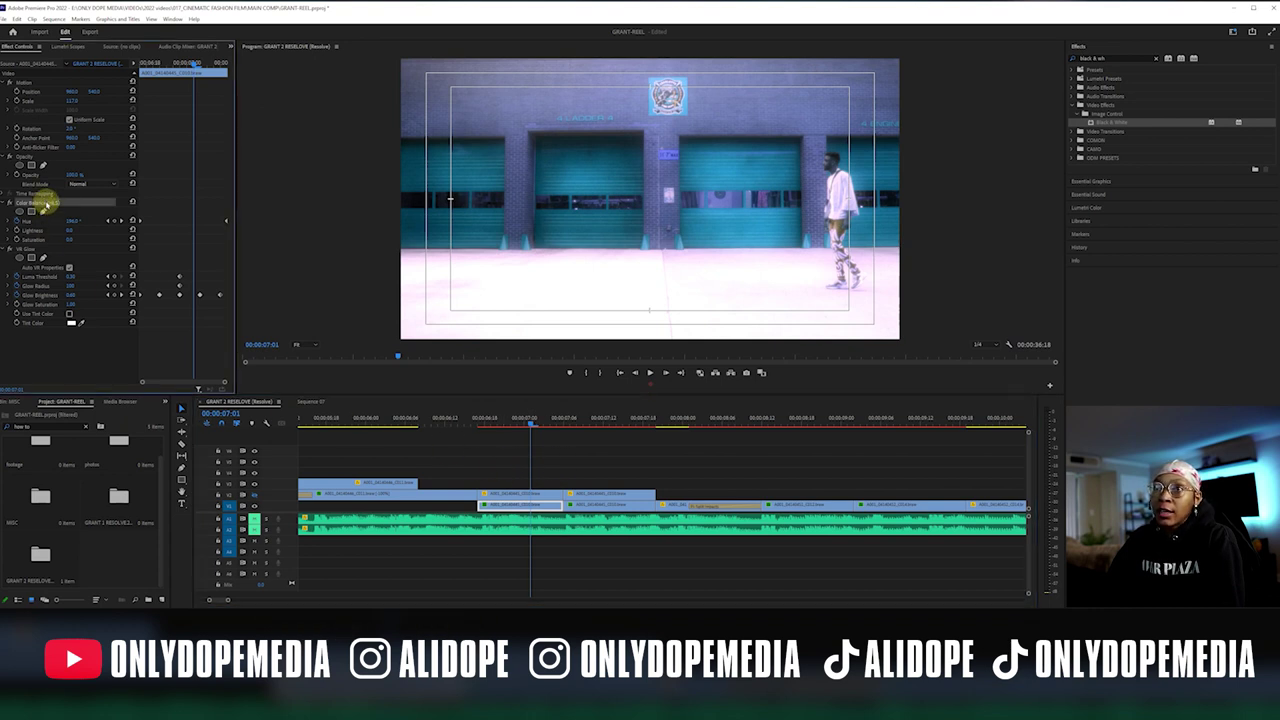
{"action": "left_click", "coordinate": [45, 249]}
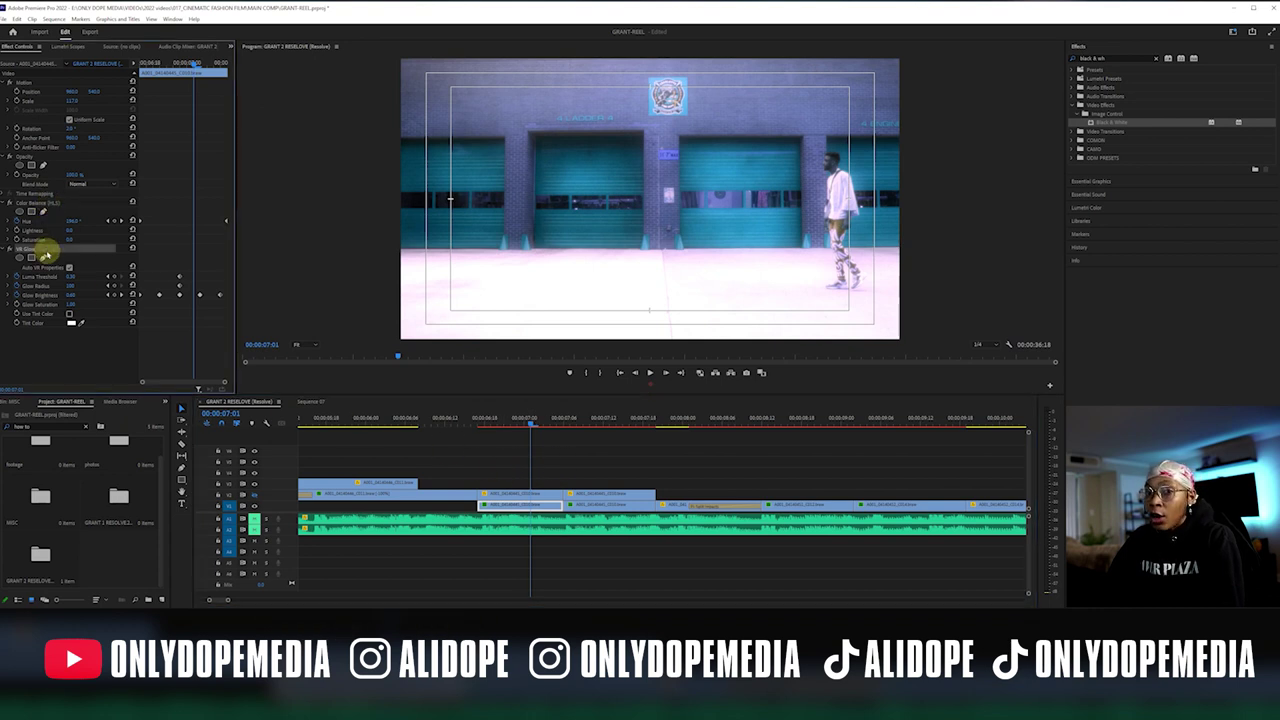
{"action": "mouse_move", "coordinate": [505, 426]}
{"action": "left_mouse_down"}
{"action": "mouse_move", "coordinate": [491, 424]}
{"action": "mouse_move", "coordinate": [537, 426]}
{"action": "mouse_move", "coordinate": [509, 423]}
{"action": "mouse_move", "coordinate": [524, 424]}
{"action": "left_mouse_up"}
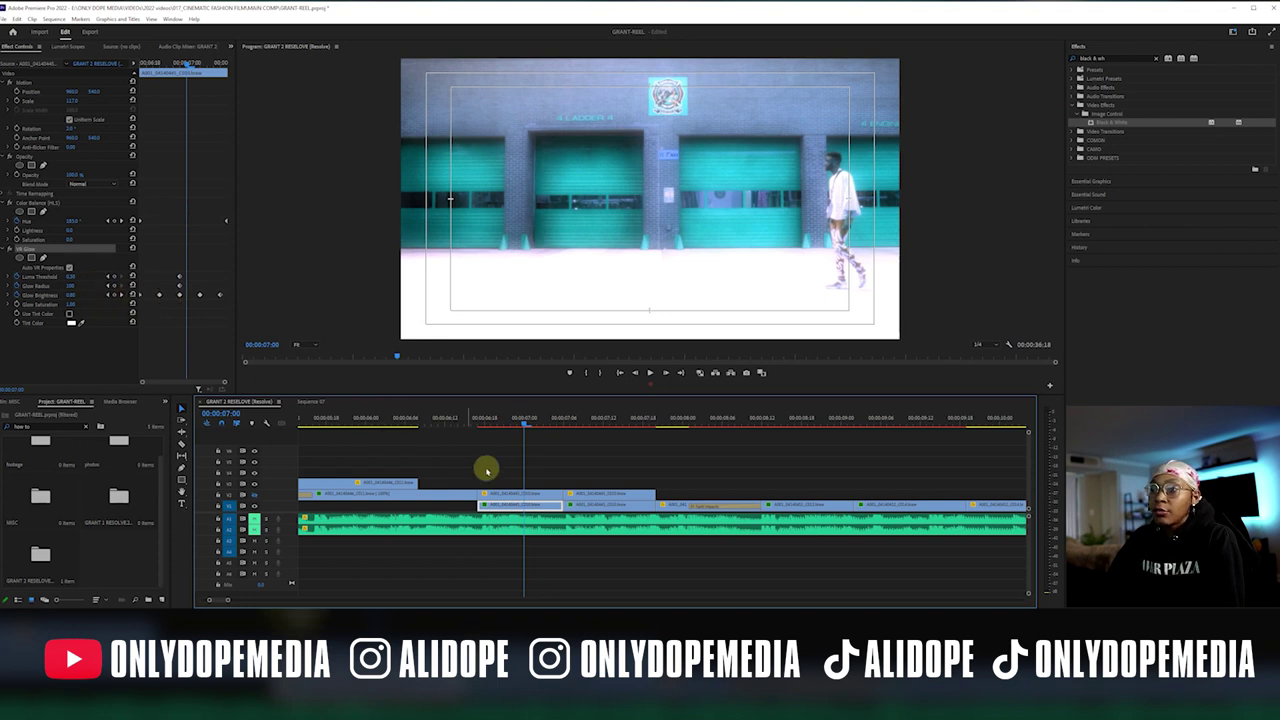
{"action": "mouse_move", "coordinate": [506, 423]}
{"action": "left_mouse_down"}
{"action": "mouse_move", "coordinate": [477, 423]}
{"action": "mouse_move", "coordinate": [574, 426]}
{"action": "mouse_move", "coordinate": [505, 430]}
{"action": "mouse_move", "coordinate": [549, 426]}
{"action": "mouse_move", "coordinate": [517, 426]}
{"action": "left_mouse_up"}
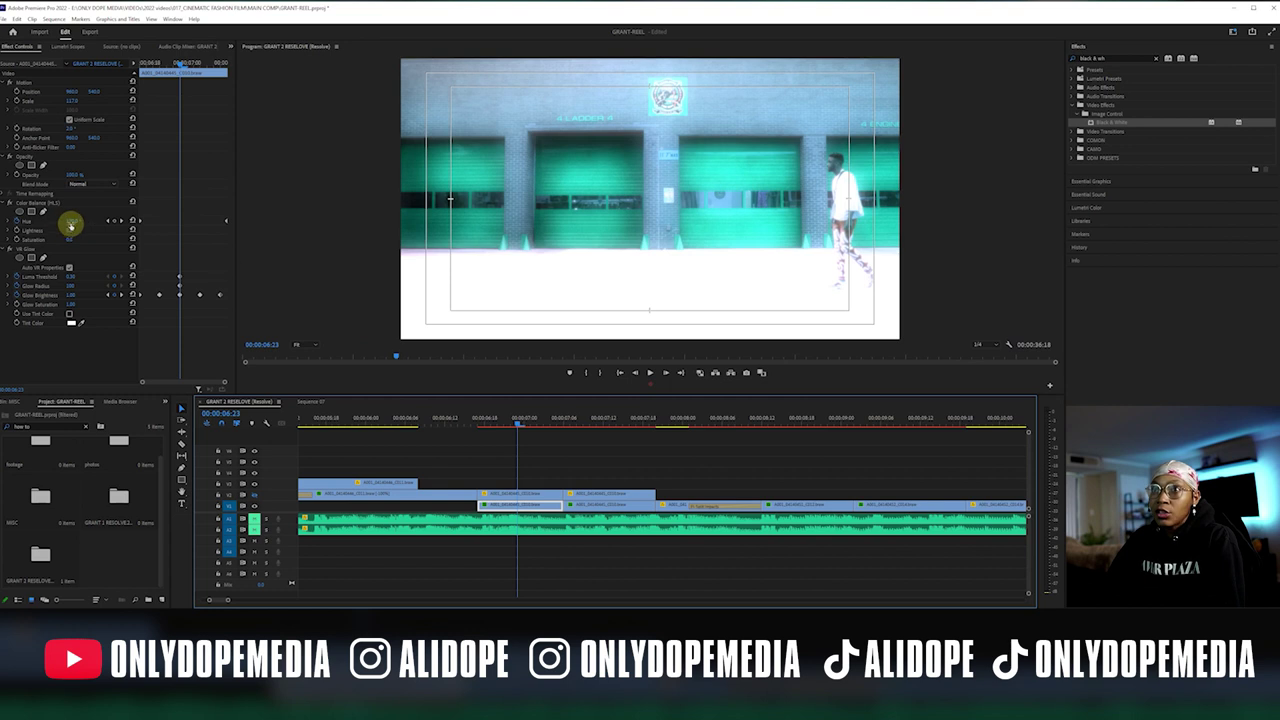
Raise the V1 clip's Color Balance (HLS) Hue at 00:00:06:23 until the doors turn magenta, and scrub through the colour shift
{"action": "left_click_drag", "start_coordinate": [70, 224], "coordinate": [135, 230]}
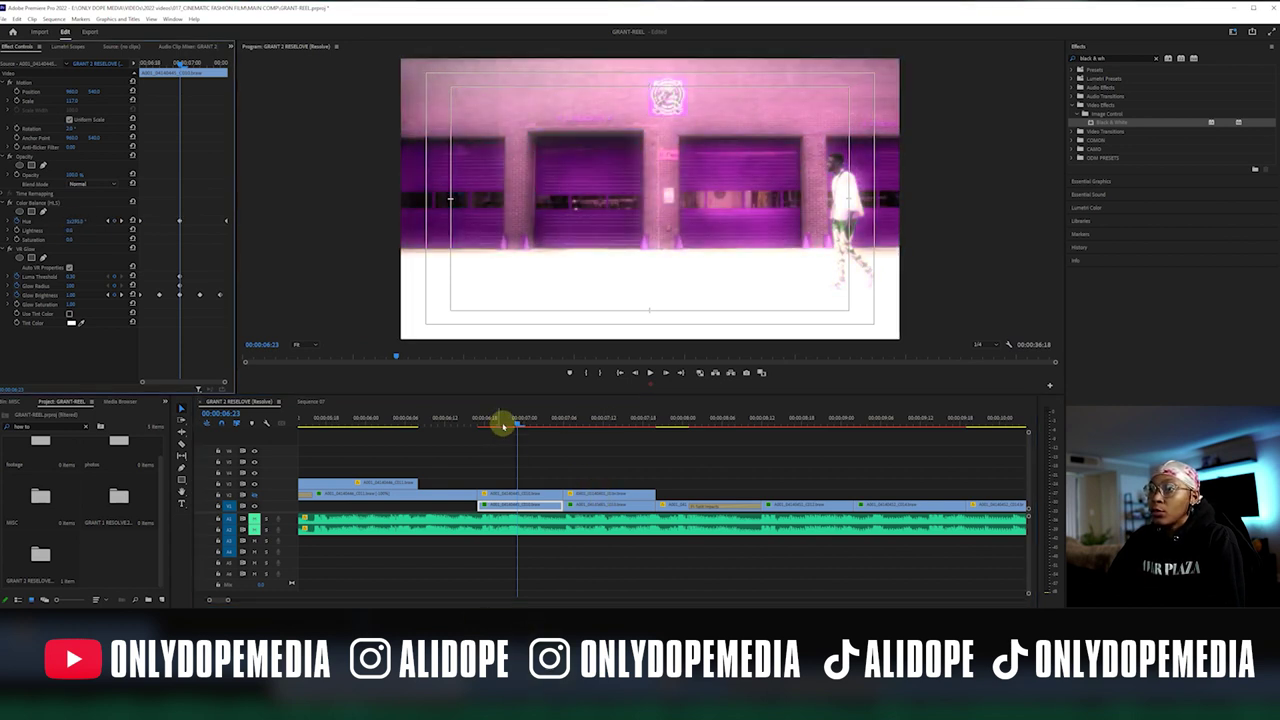
{"action": "left_click", "coordinate": [492, 427]}
{"action": "left_click_drag", "start_coordinate": [493, 428], "coordinate": [571, 430]}
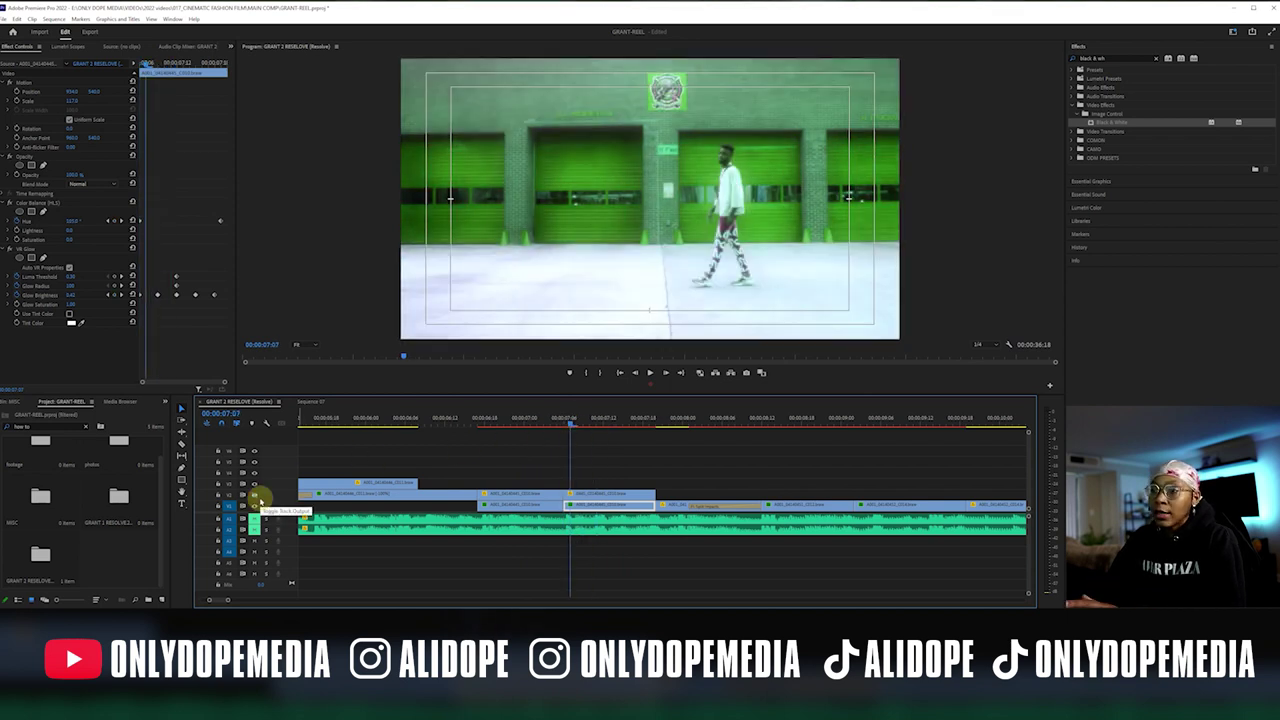
Show track V2 again with its masked clips and scrub the colour-changing garage doors up to 00:00:07:15
{"action": "left_click", "coordinate": [489, 496]}
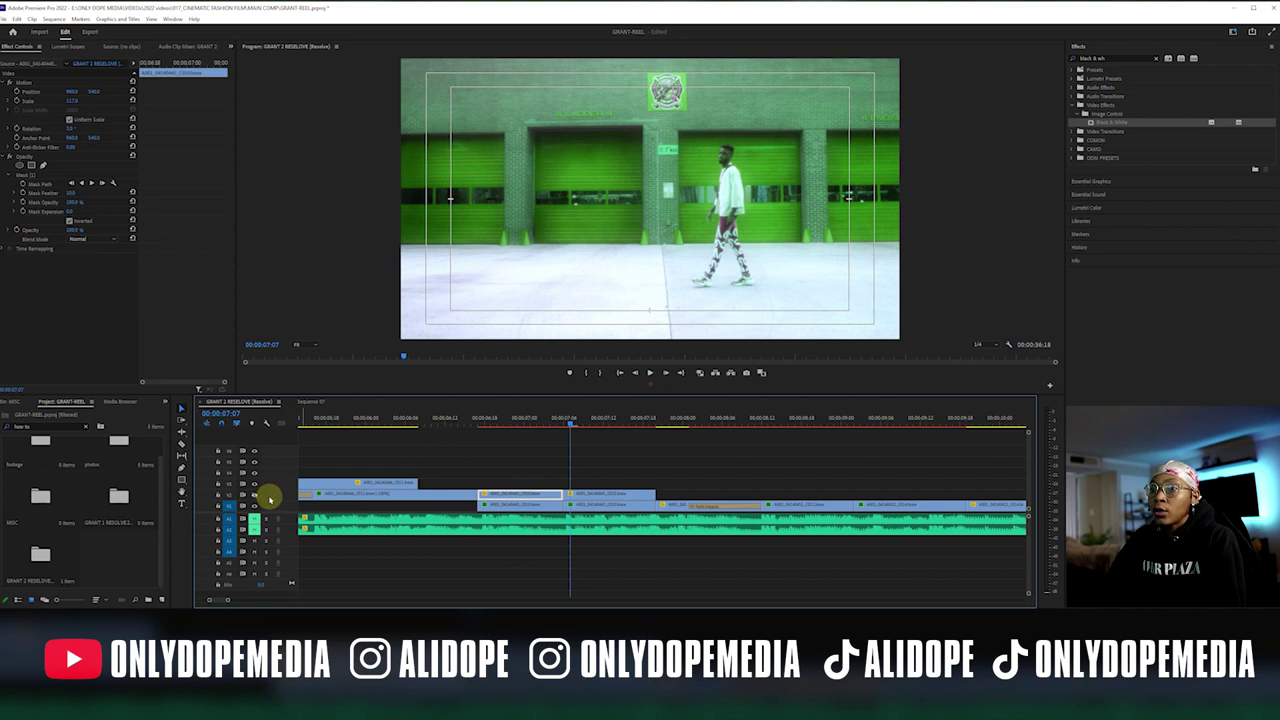
{"action": "left_click", "coordinate": [255, 496]}
{"action": "left_click", "coordinate": [510, 420]}
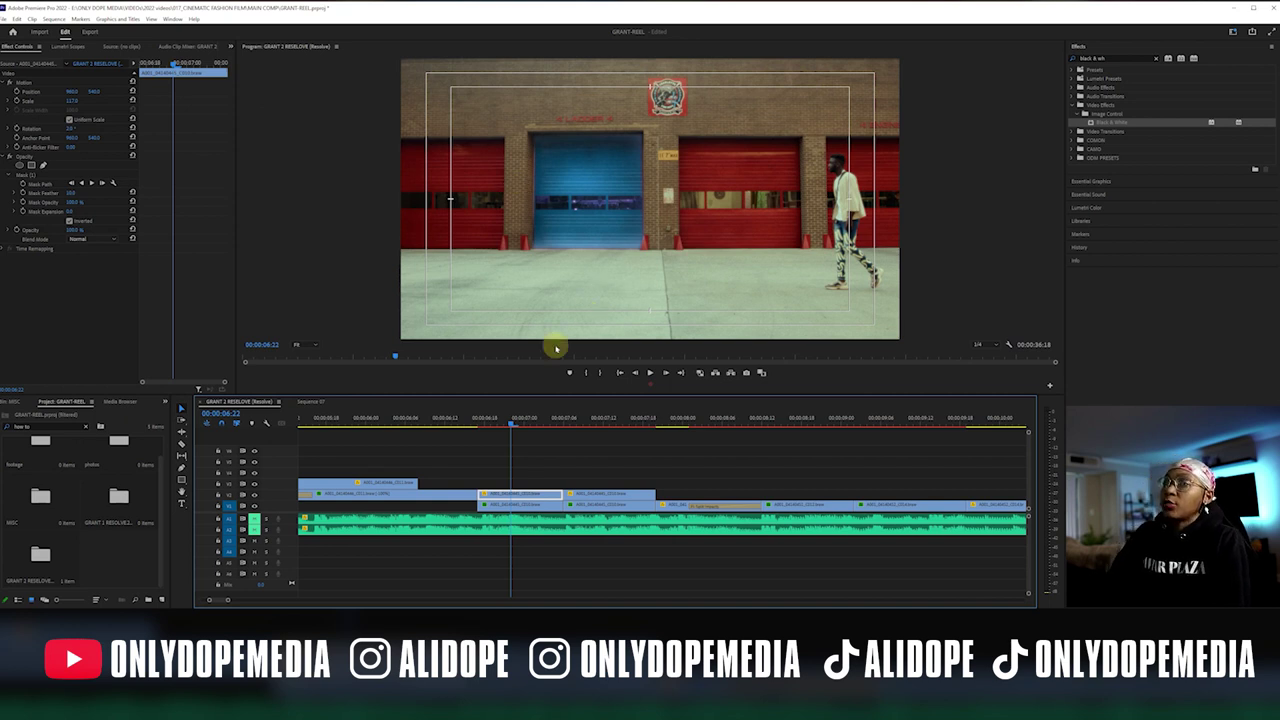
{"action": "mouse_move", "coordinate": [543, 415]}
{"action": "left_mouse_down"}
{"action": "mouse_move", "coordinate": [440, 420]}
{"action": "mouse_move", "coordinate": [557, 417]}
{"action": "left_mouse_up"}
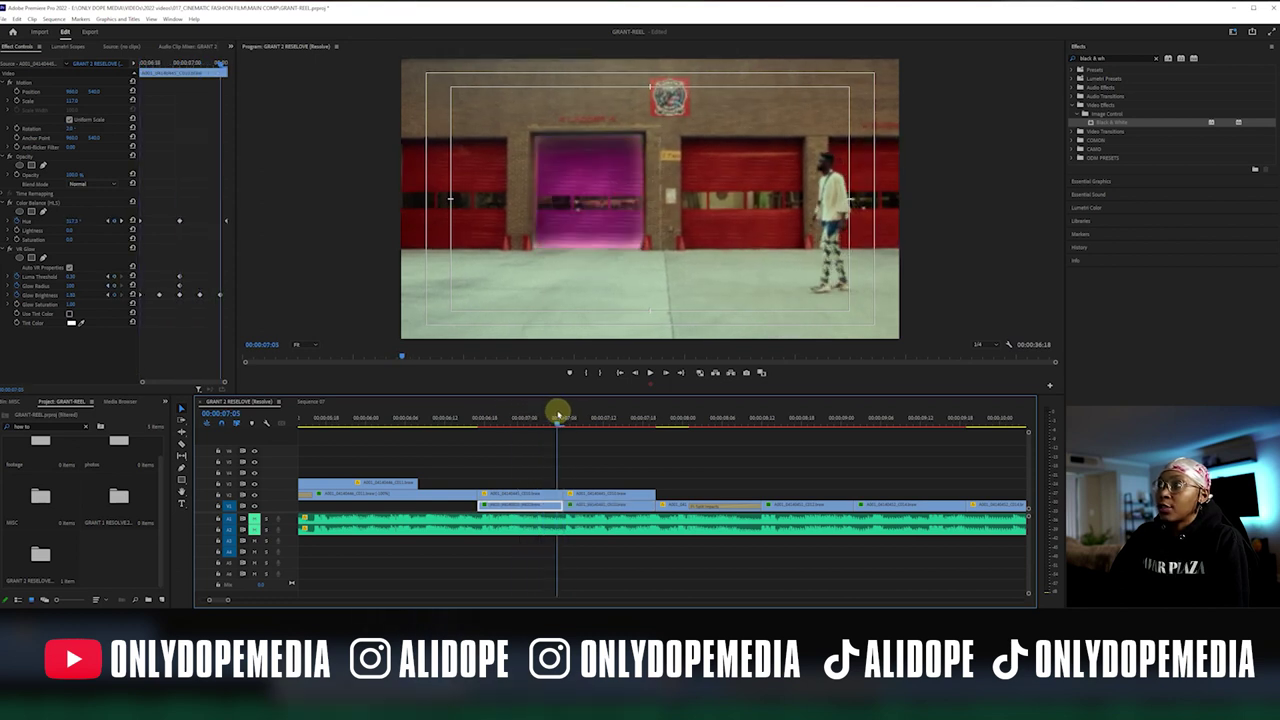
{"action": "left_click_drag", "start_coordinate": [555, 425], "coordinate": [623, 423]}
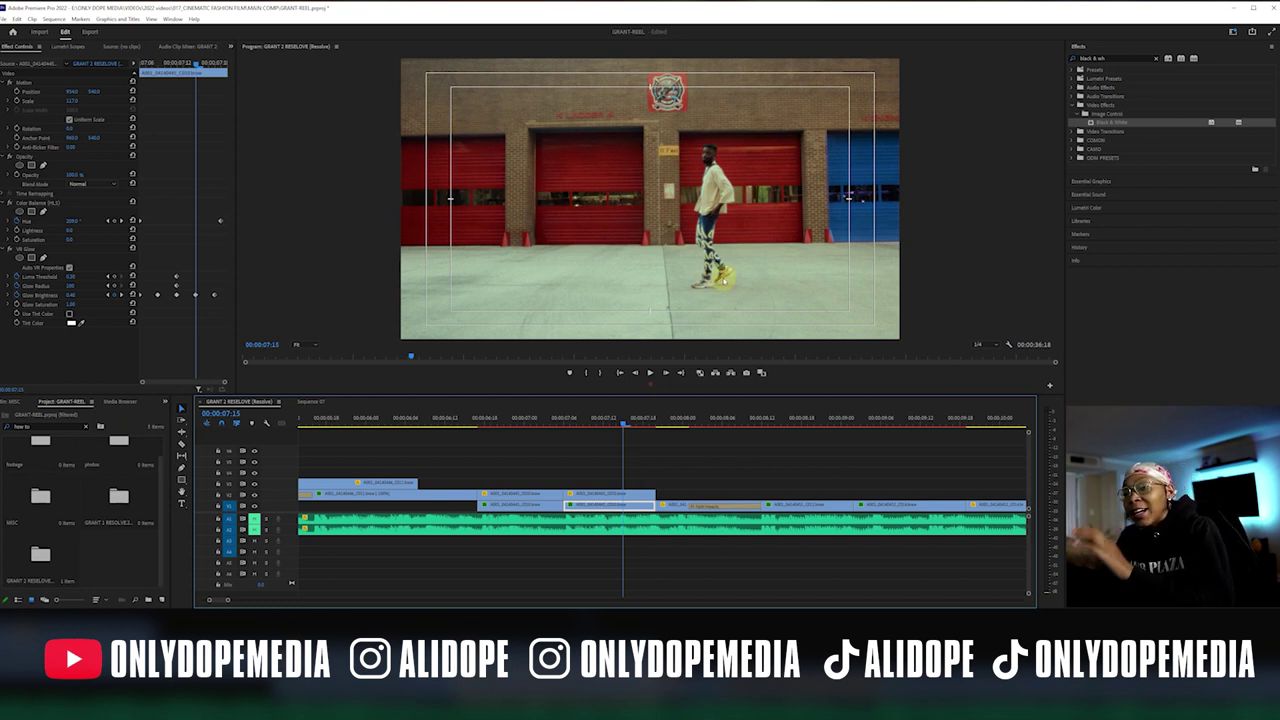
{"action": "left_click", "coordinate": [750, 447]}
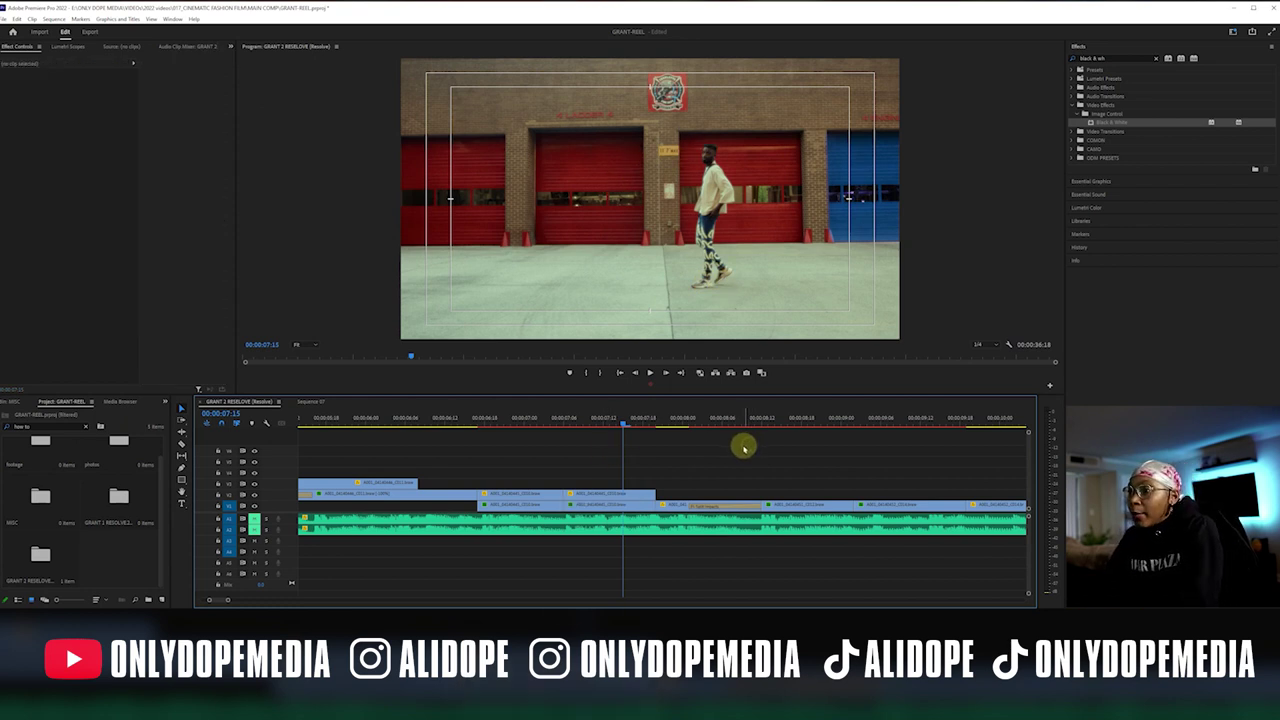
Scrub forward through GRANT 1 RESOLVE to the torn-paper transition at 00:00:14:01
{"action": "key", "text": "minus"}
{"action": "key", "text": "minus"}
{"action": "key", "text": "minus"}
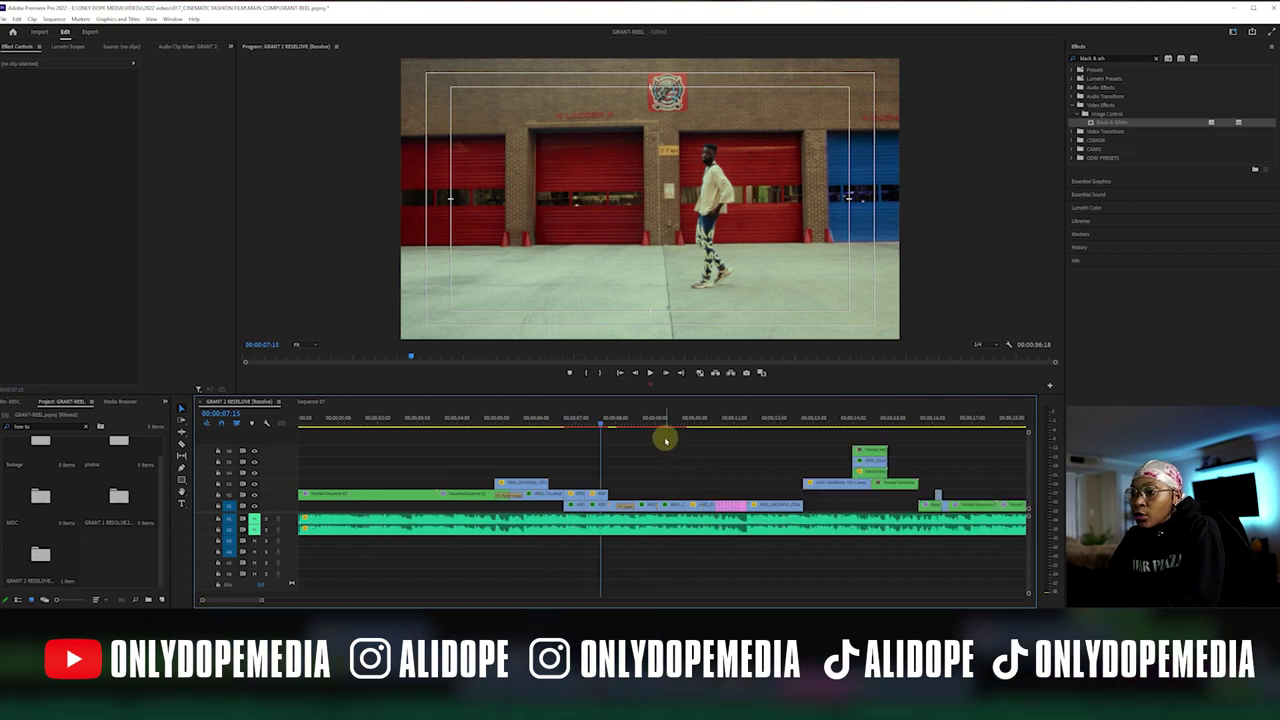
{"action": "scroll", "coordinate": [655, 437], "scroll_direction": "down", "scroll_amount": 3}
{"action": "left_click_drag", "start_coordinate": [495, 424], "coordinate": [682, 421]}
{"action": "scroll", "coordinate": [663, 457], "scroll_direction": "down", "scroll_amount": 4}
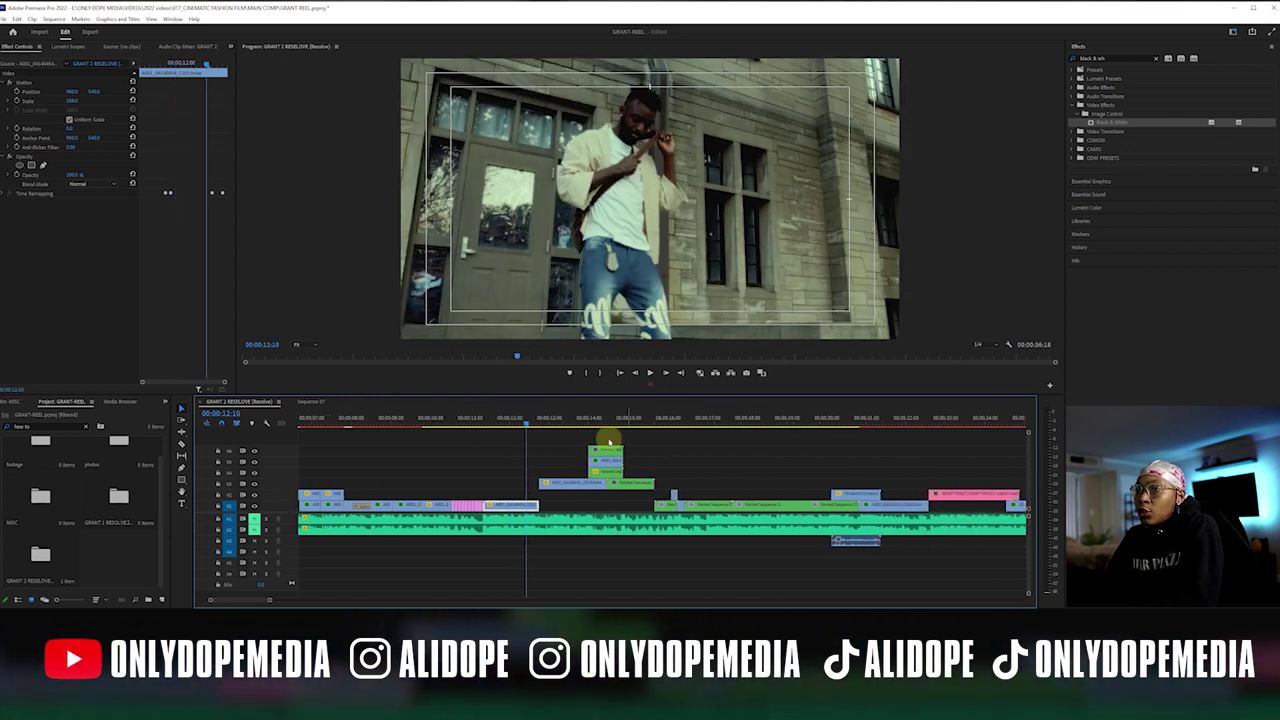
{"action": "left_click_drag", "start_coordinate": [526, 424], "coordinate": [576, 420]}
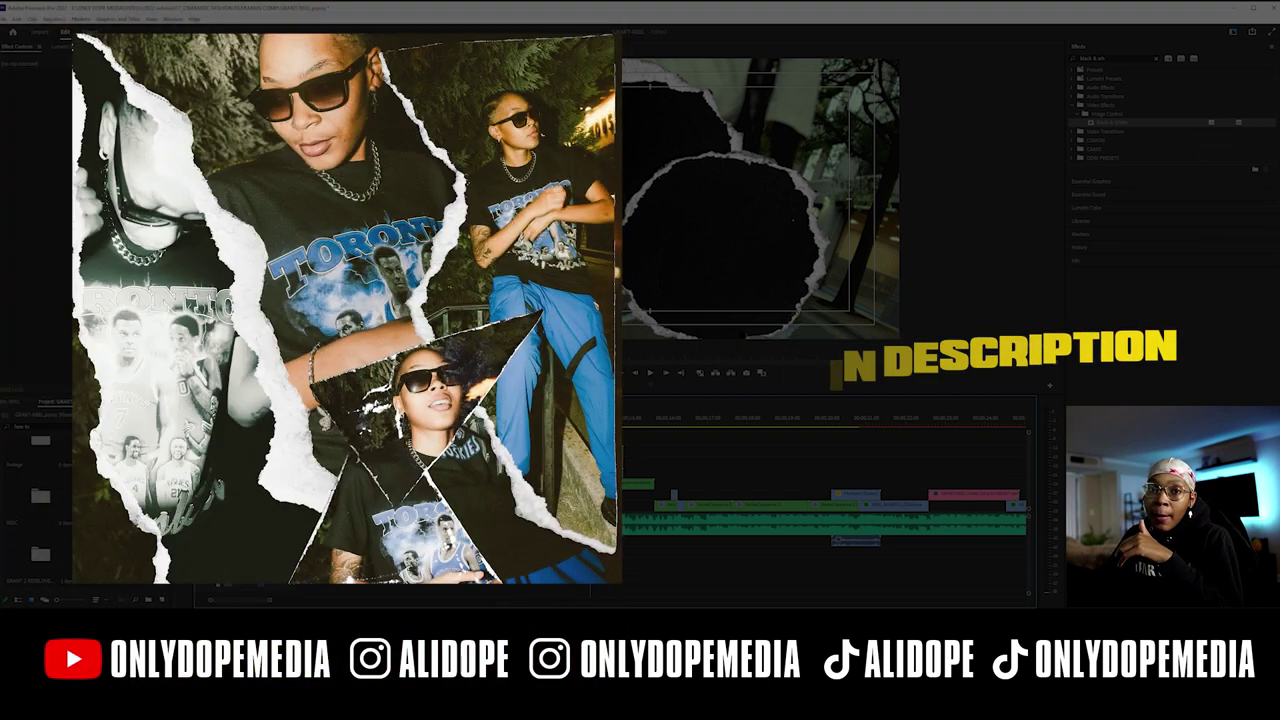
{"action": "left_click", "coordinate": [590, 425]}
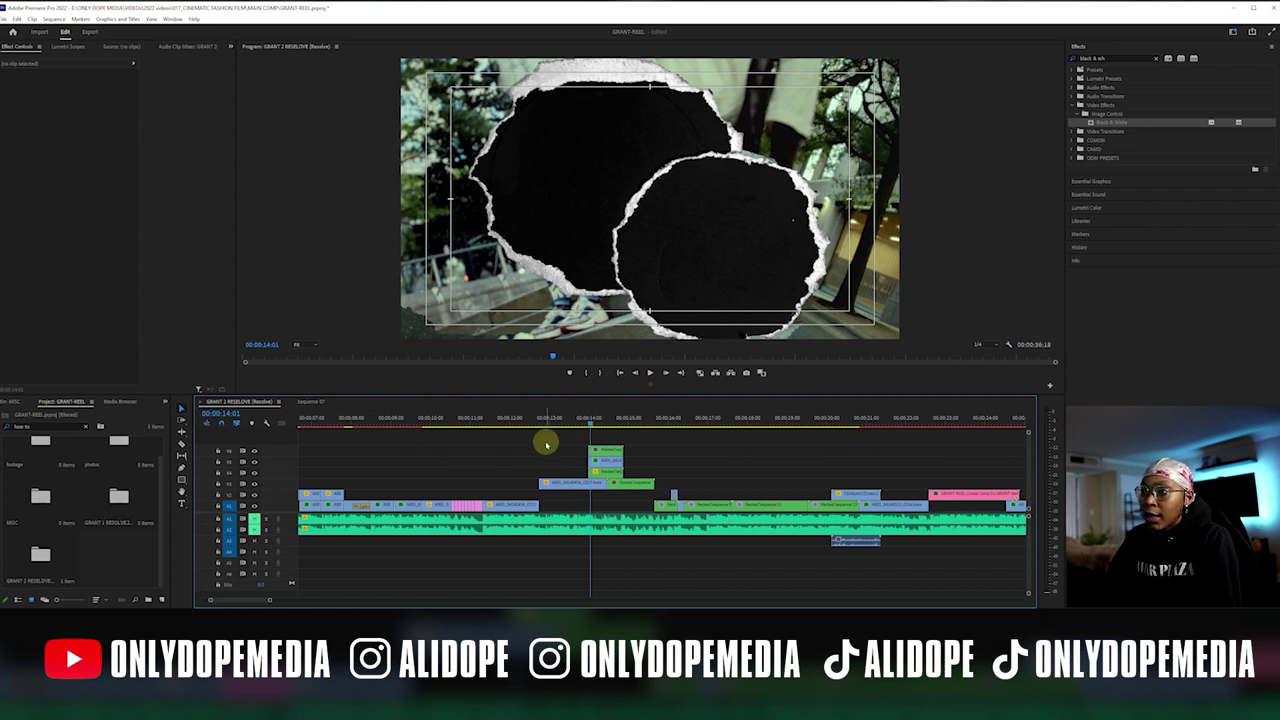
Open the torn-paper transition in Sequence 07 and scrub it up to 00:00:01:23
{"action": "double_click", "coordinate": [605, 458]}
{"action": "left_click_drag", "start_coordinate": [370, 425], "coordinate": [428, 425]}
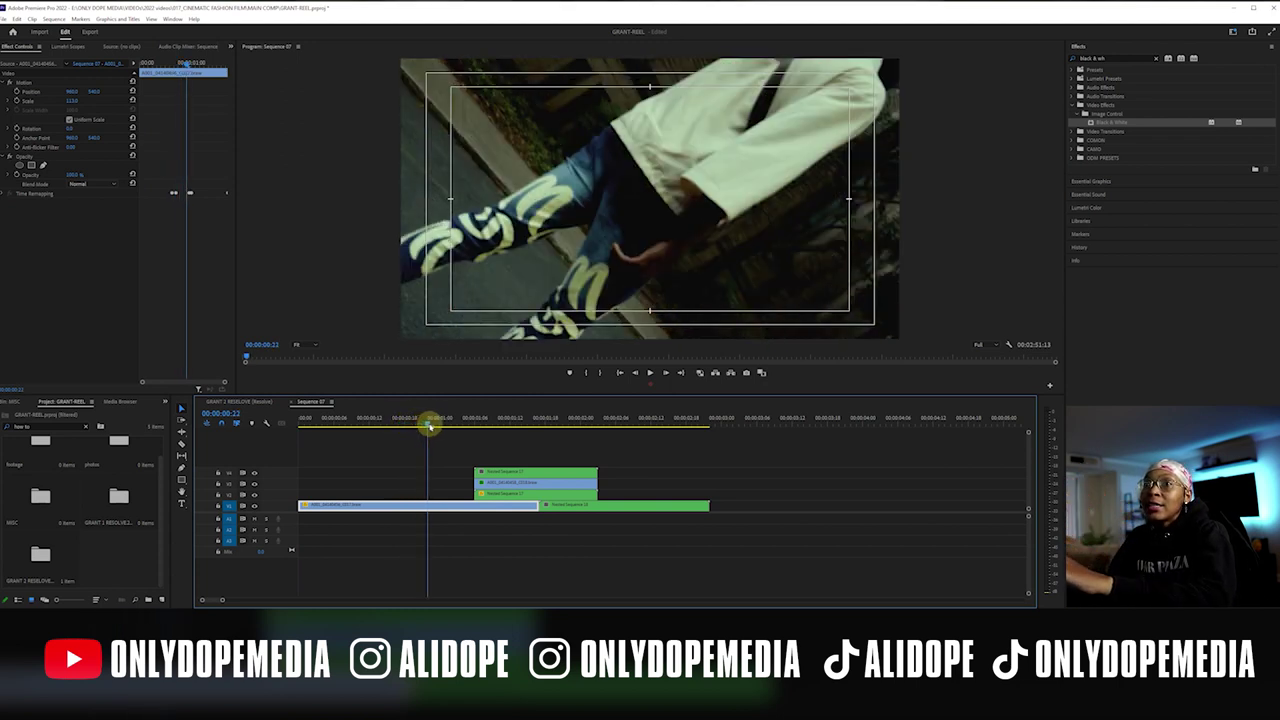
{"action": "left_click_drag", "start_coordinate": [418, 421], "coordinate": [474, 434]}
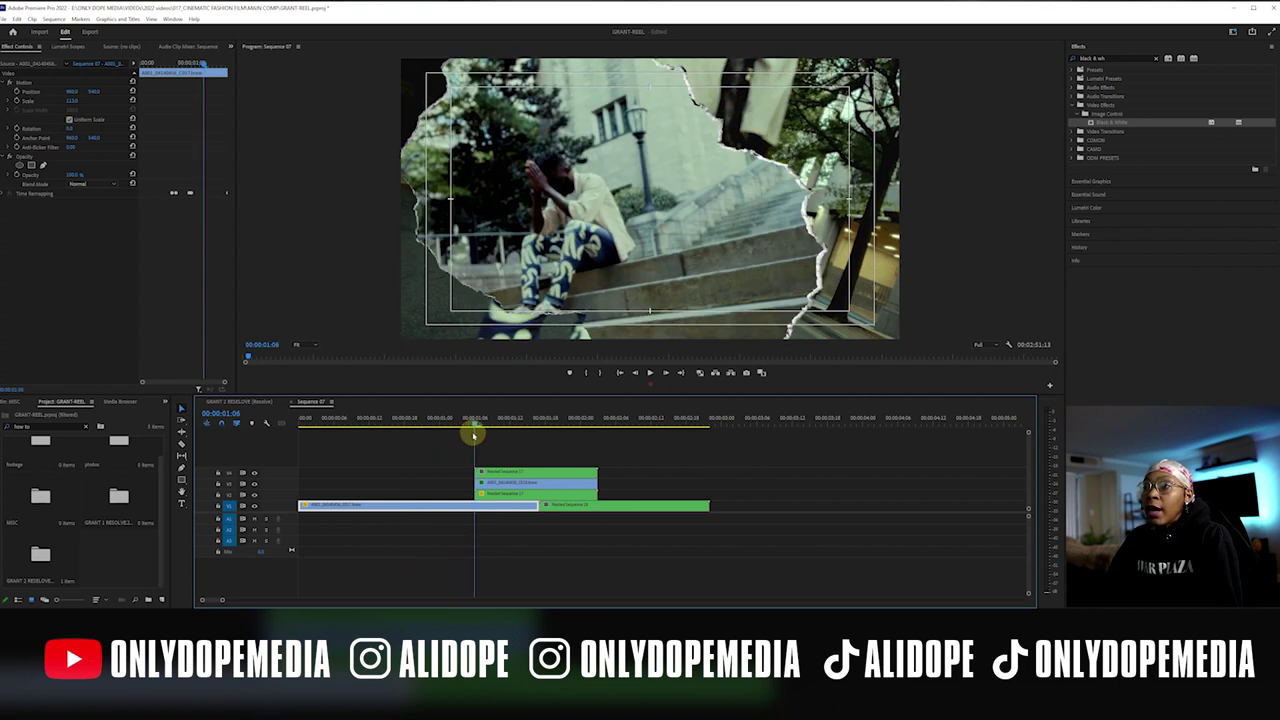
{"action": "left_click_drag", "start_coordinate": [481, 436], "coordinate": [575, 466]}
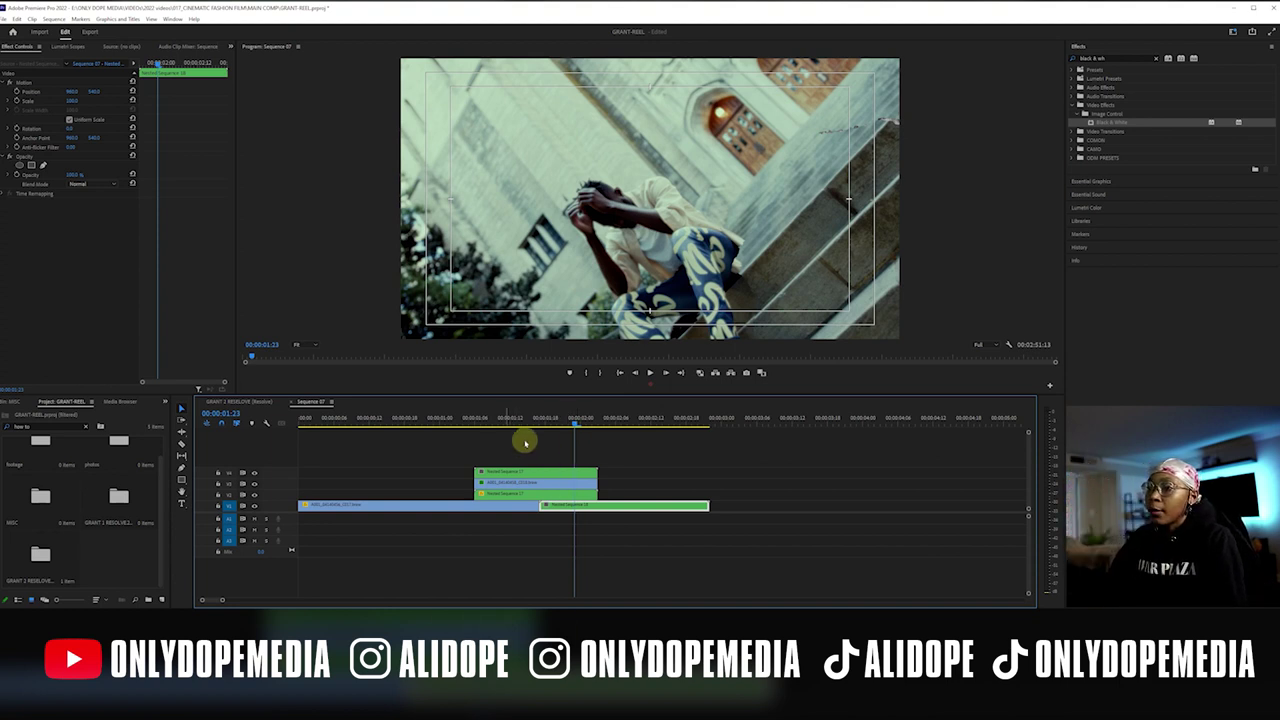
Delete the nested torn-paper clip from V2, with the playhead moved back to 00:00:01:08
{"action": "mouse_move", "coordinate": [500, 418]}
{"action": "left_mouse_down"}
{"action": "mouse_move", "coordinate": [429, 420]}
{"action": "mouse_move", "coordinate": [557, 420]}
{"action": "mouse_move", "coordinate": [443, 423]}
{"action": "mouse_move", "coordinate": [514, 423]}
{"action": "mouse_move", "coordinate": [487, 421]}
{"action": "left_mouse_up"}
{"action": "left_click", "coordinate": [544, 495]}
{"action": "key", "text": "Delete"}
Open Nested Sequence 17, scrub and play its row of paper-shape clips to the end, and close it
{"action": "double_click", "coordinate": [543, 484]}
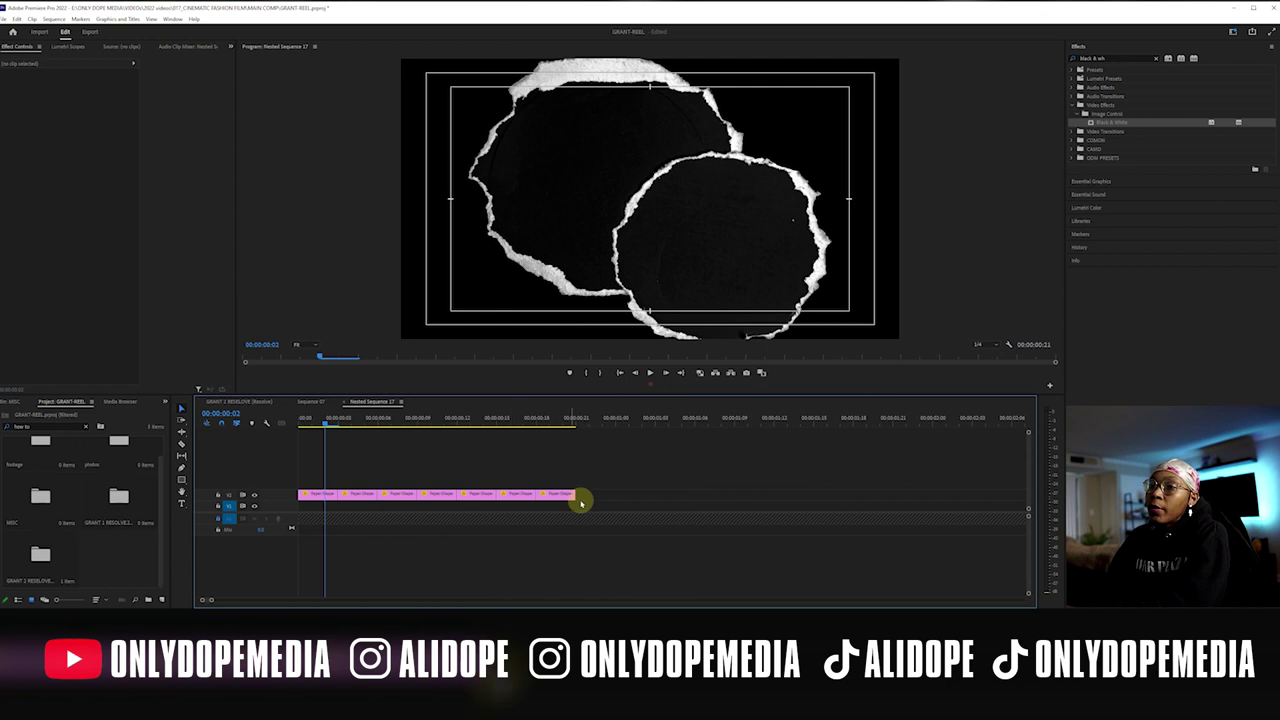
{"action": "left_click_drag", "start_coordinate": [325, 424], "coordinate": [303, 426]}
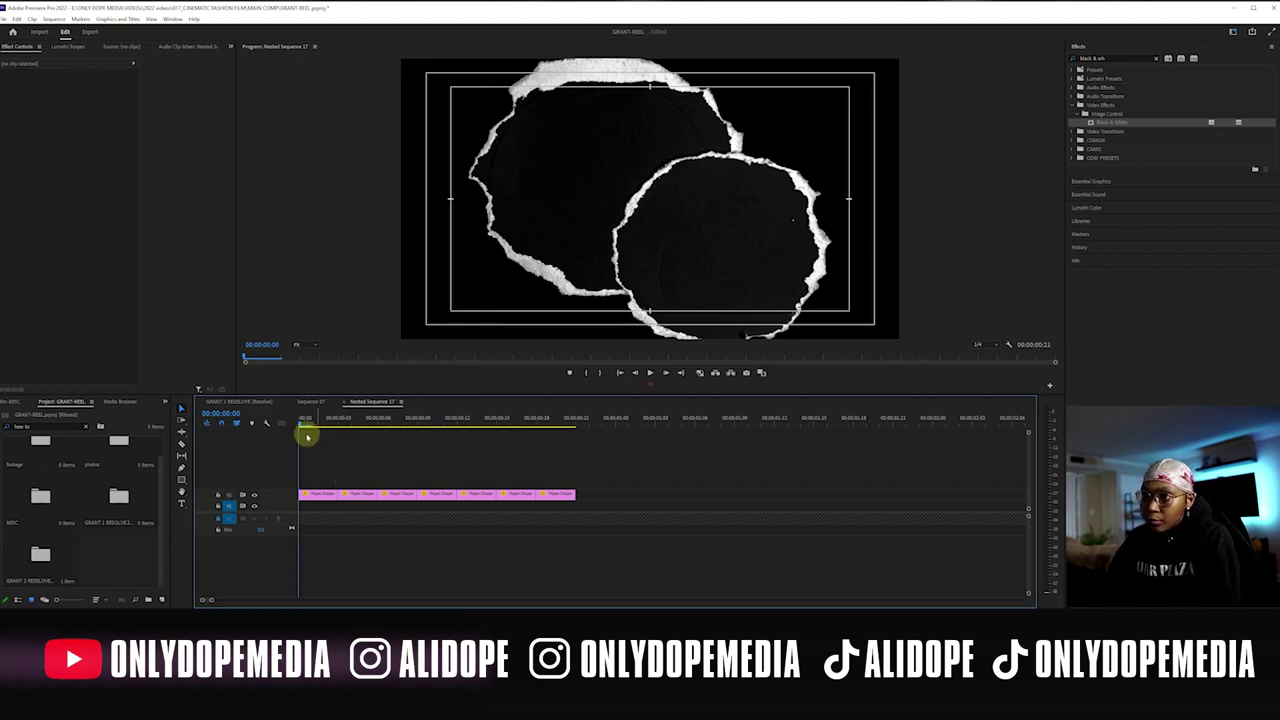
{"action": "mouse_move", "coordinate": [307, 424]}
{"action": "left_mouse_down"}
{"action": "mouse_move", "coordinate": [368, 426]}
{"action": "mouse_move", "coordinate": [309, 429]}
{"action": "left_mouse_up"}
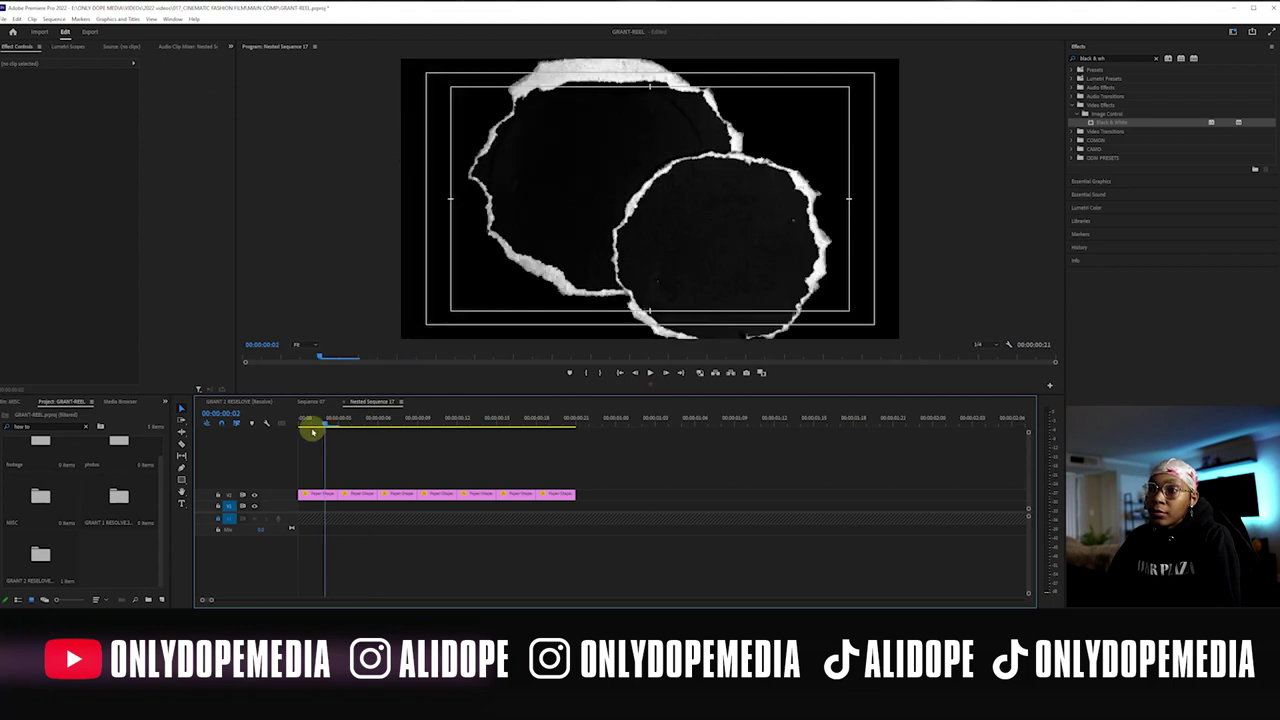
{"action": "left_click", "coordinate": [318, 495]}
{"action": "left_click_drag", "start_coordinate": [306, 428], "coordinate": [397, 425]}
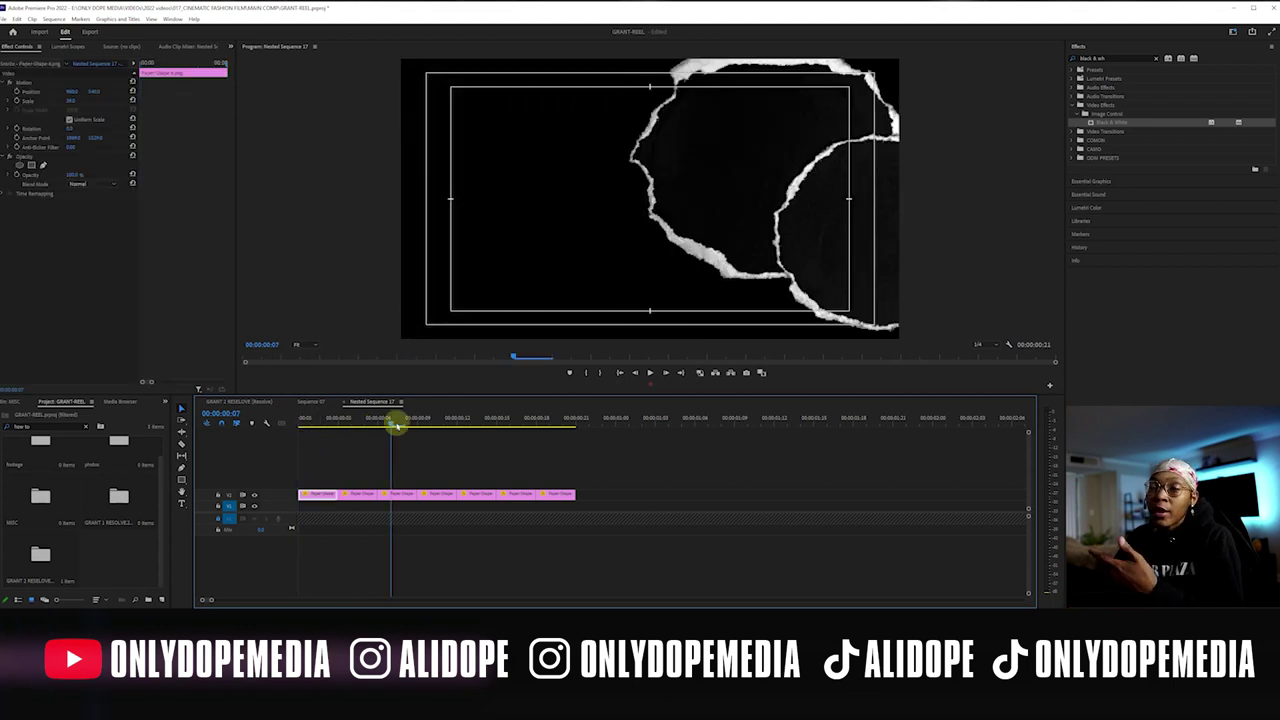
{"action": "left_click_drag", "start_coordinate": [420, 425], "coordinate": [563, 437]}
{"action": "key", "text": "space"}
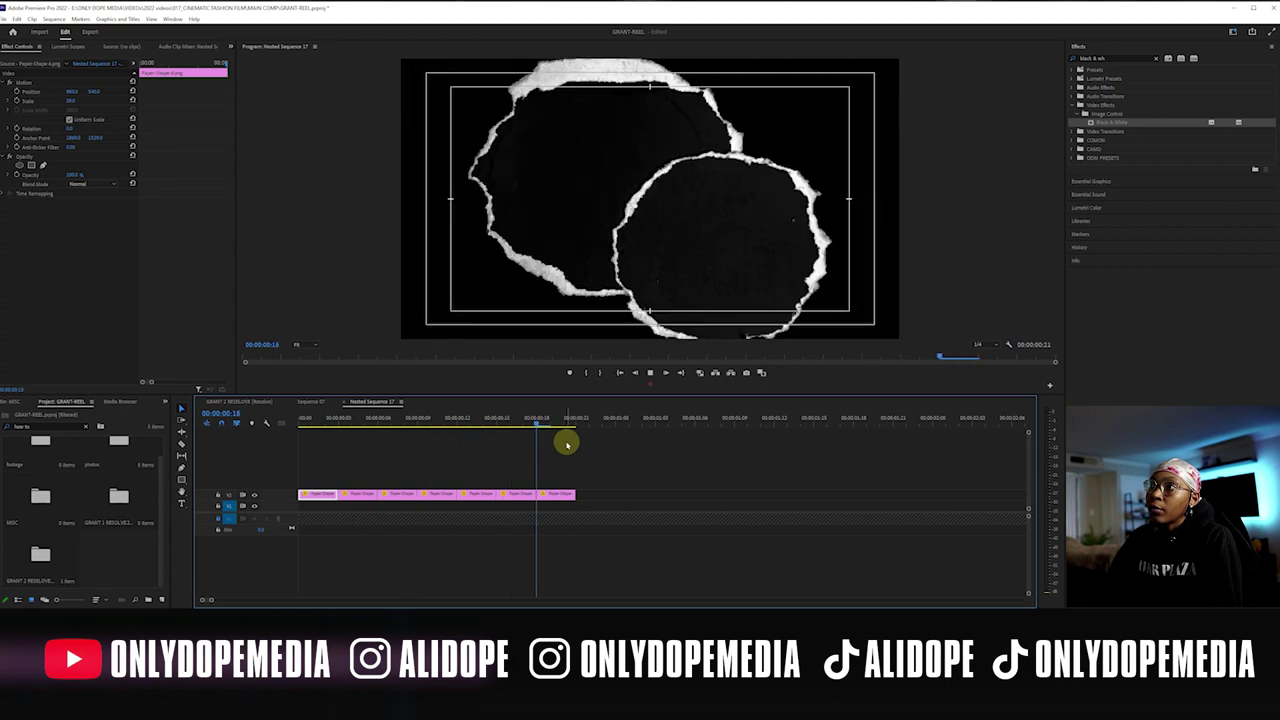
{"action": "key", "text": "space"}
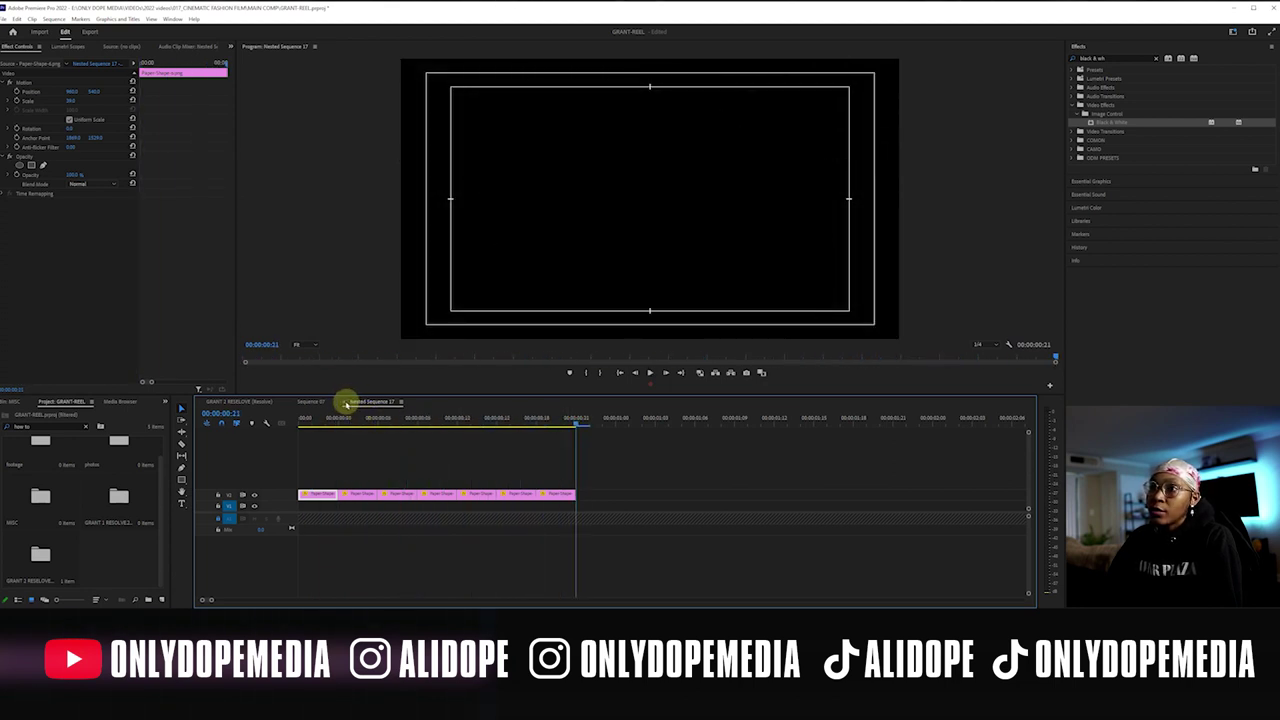
{"action": "left_click", "coordinate": [345, 402]}
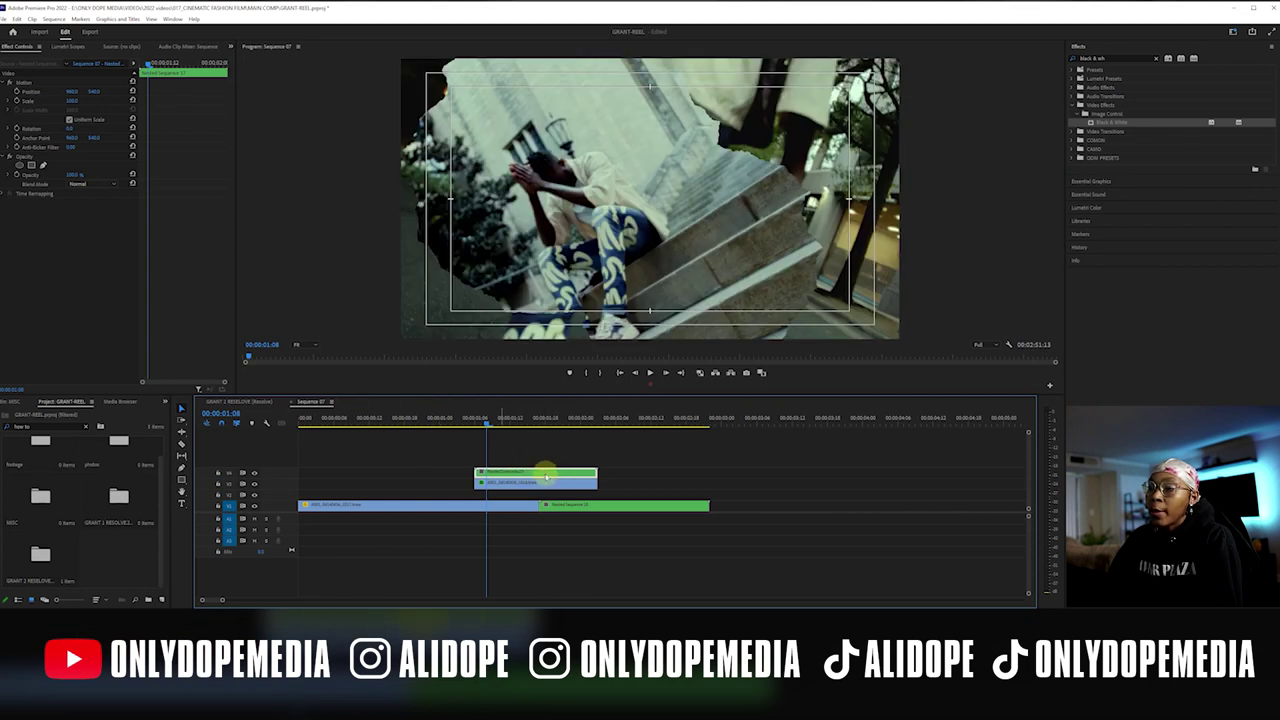
Hide track V3 in Sequence 07 and play the V4 torn-paper overlay without the clip beneath it
{"action": "left_click", "coordinate": [254, 484]}
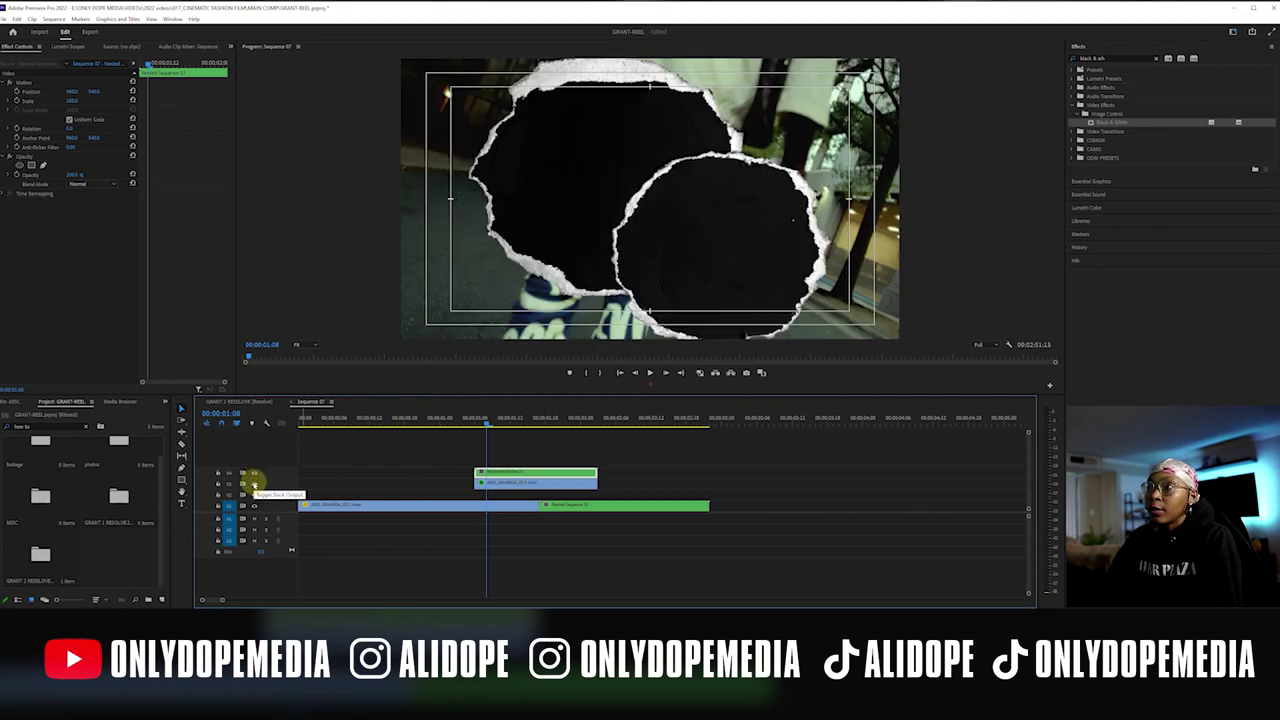
{"action": "key", "text": "space"}
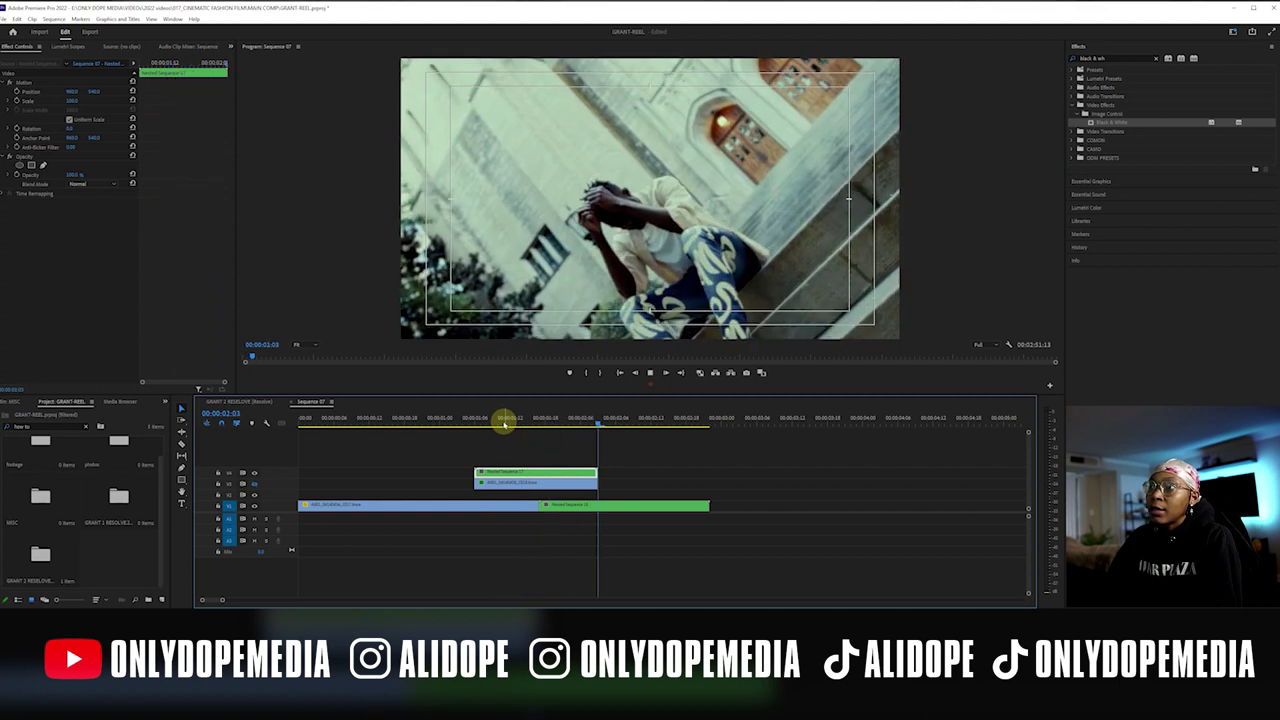
Turn track V3 back on at 00:00:01:14 and view the Track Matte Key settings of its clip
{"action": "key", "text": "space"}
{"action": "mouse_move", "coordinate": [498, 421]}
{"action": "left_mouse_down"}
{"action": "mouse_move", "coordinate": [571, 420]}
{"action": "mouse_move", "coordinate": [486, 427]}
{"action": "mouse_move", "coordinate": [571, 420]}
{"action": "mouse_move", "coordinate": [521, 422]}
{"action": "left_mouse_up"}
{"action": "left_click", "coordinate": [255, 484]}
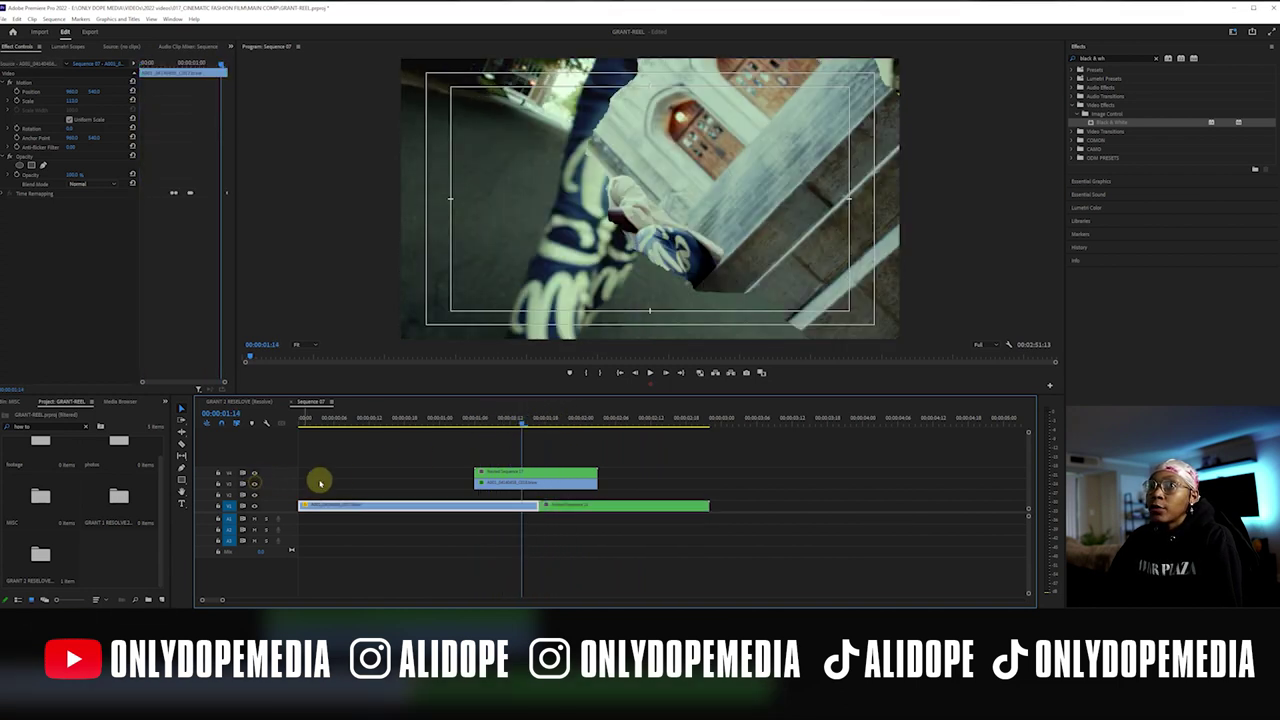
{"action": "left_click", "coordinate": [525, 485]}
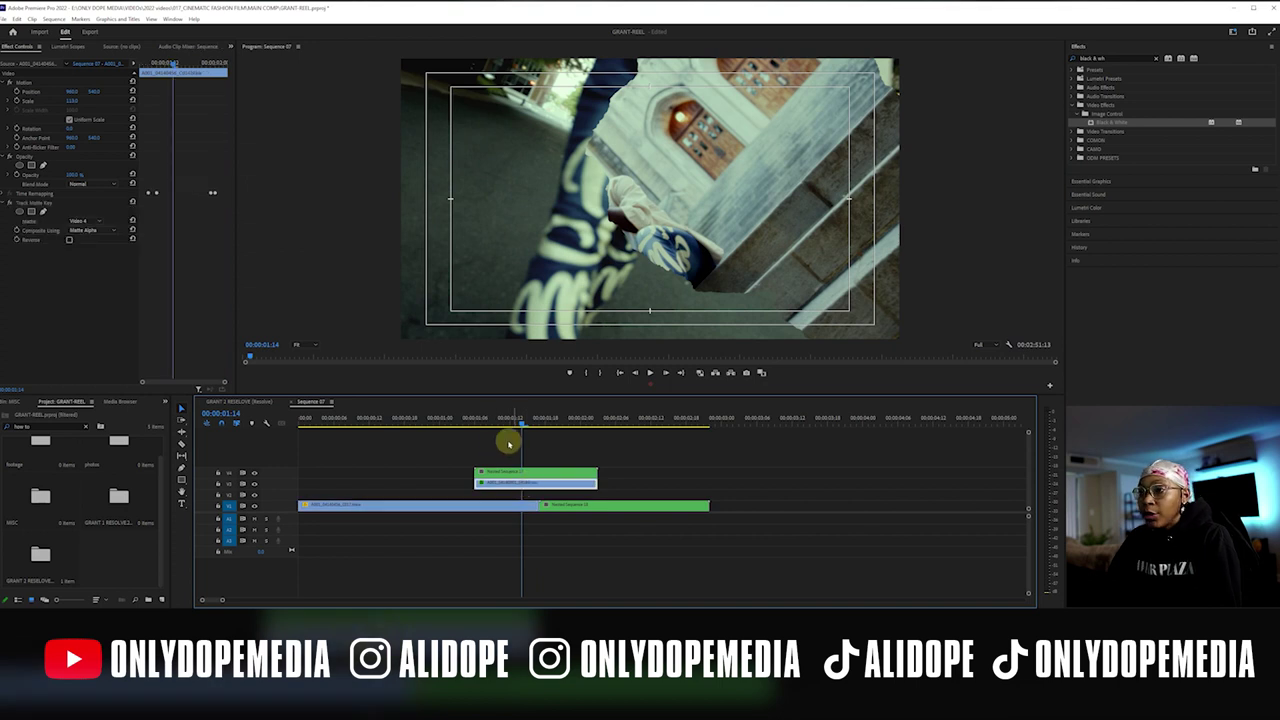
Scrub Sequence 07 from 00:00:00:23 to 00:00:02:11, compare it at 00:00:01:12 with V3 hidden, and select the nested clip on V1
{"action": "left_click", "coordinate": [433, 438]}
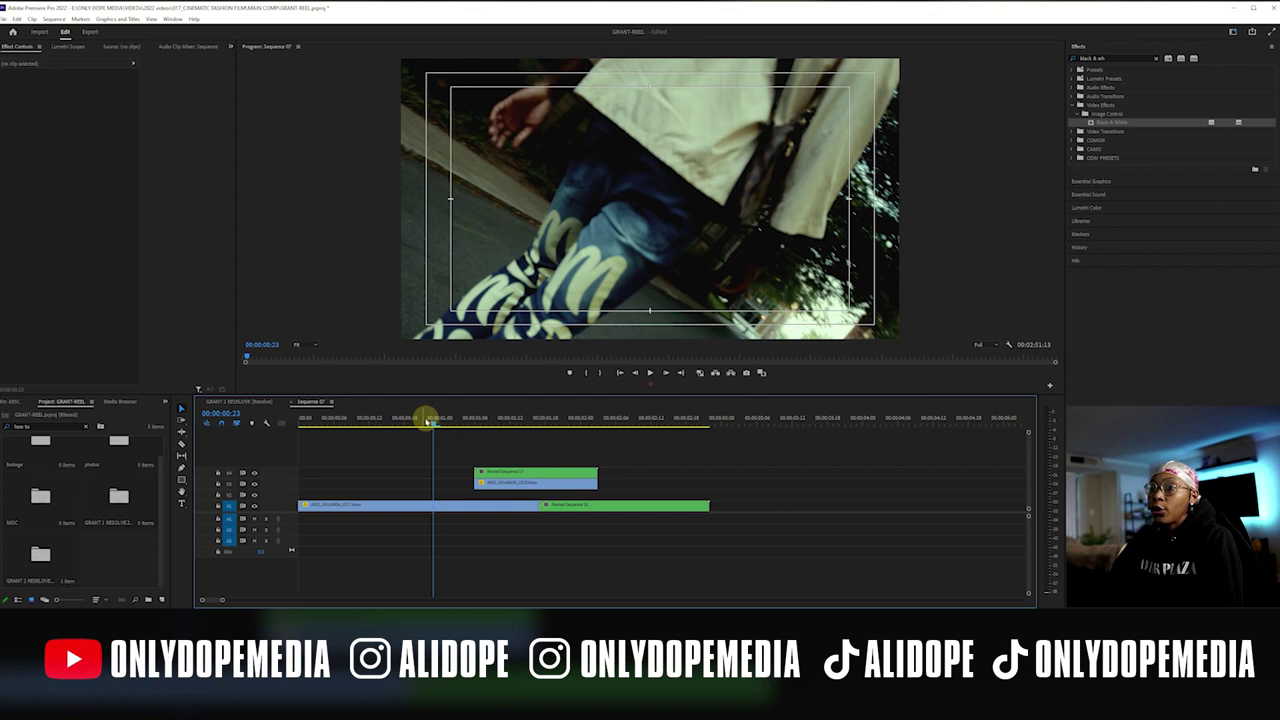
{"action": "left_click", "coordinate": [366, 503]}
{"action": "left_click_drag", "start_coordinate": [413, 420], "coordinate": [646, 449]}
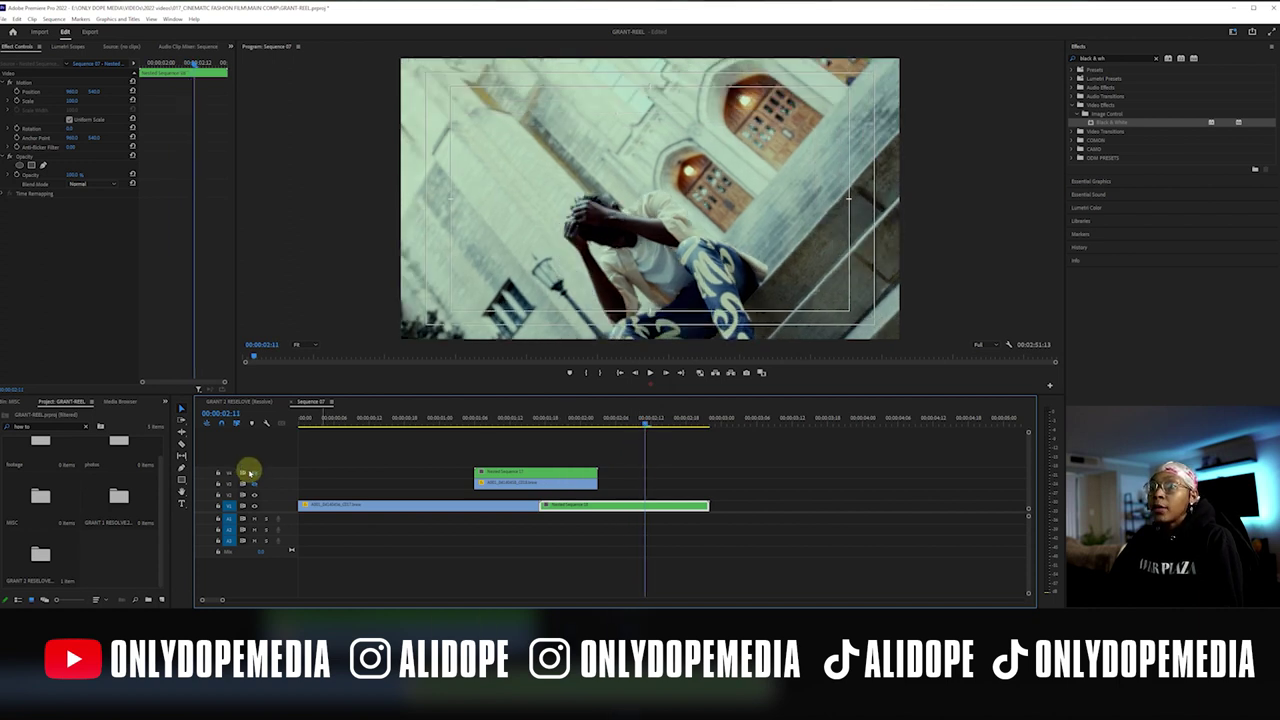
{"action": "left_click_drag", "start_coordinate": [485, 427], "coordinate": [512, 447]}
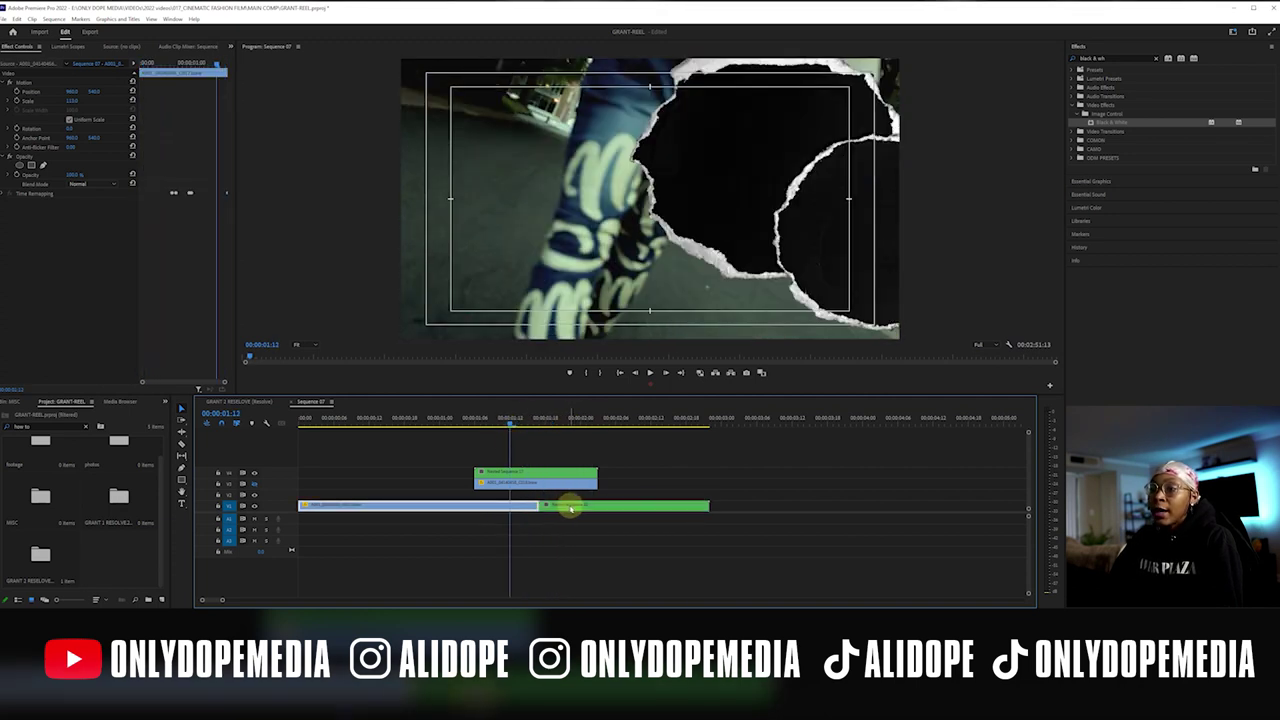
{"action": "left_click", "coordinate": [632, 507]}
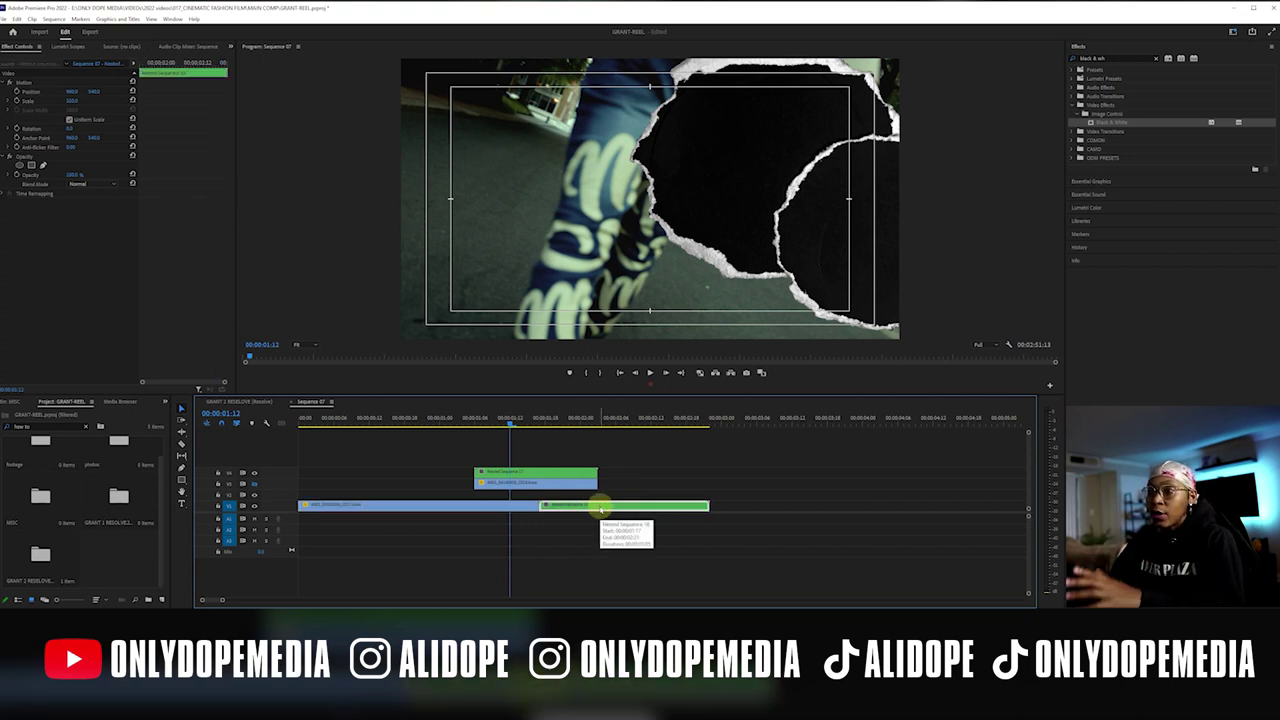
Scrub to 00:00:01:22 and delete the nested torn-paper clip from track V2
{"action": "left_click_drag", "start_coordinate": [420, 423], "coordinate": [508, 497]}
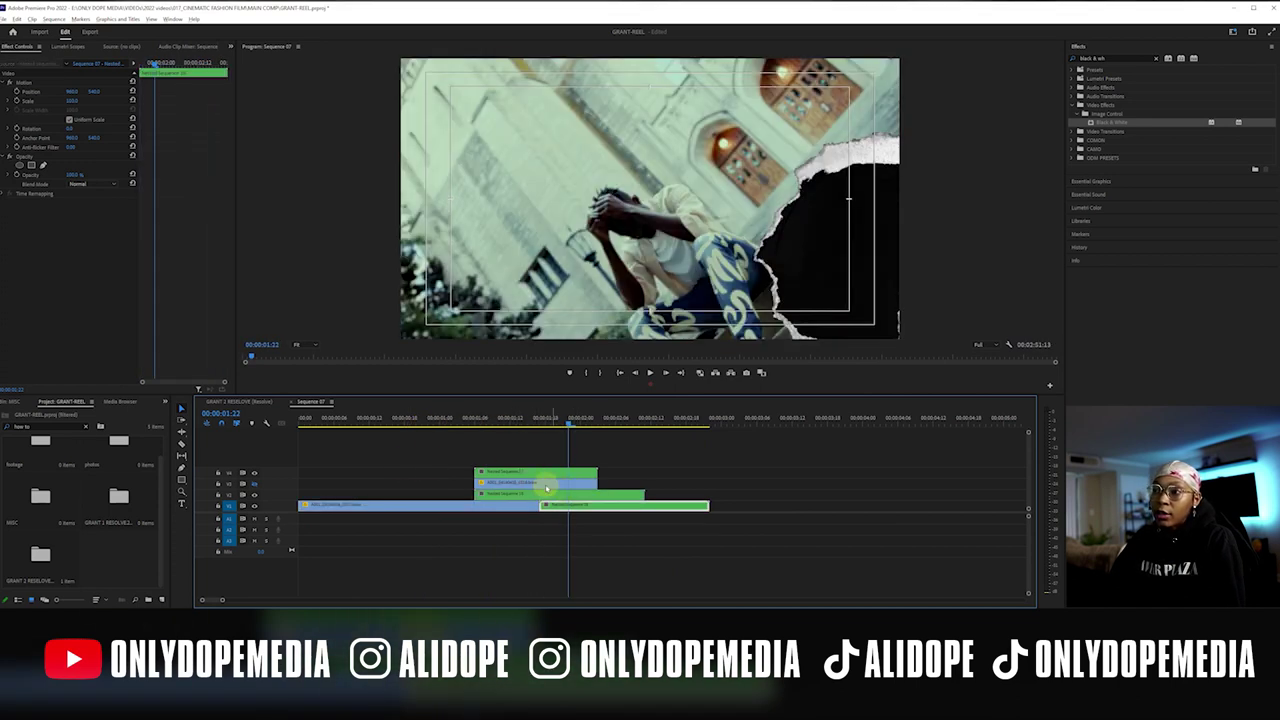
{"action": "left_click", "coordinate": [542, 496]}
{"action": "key", "text": "Delete"}
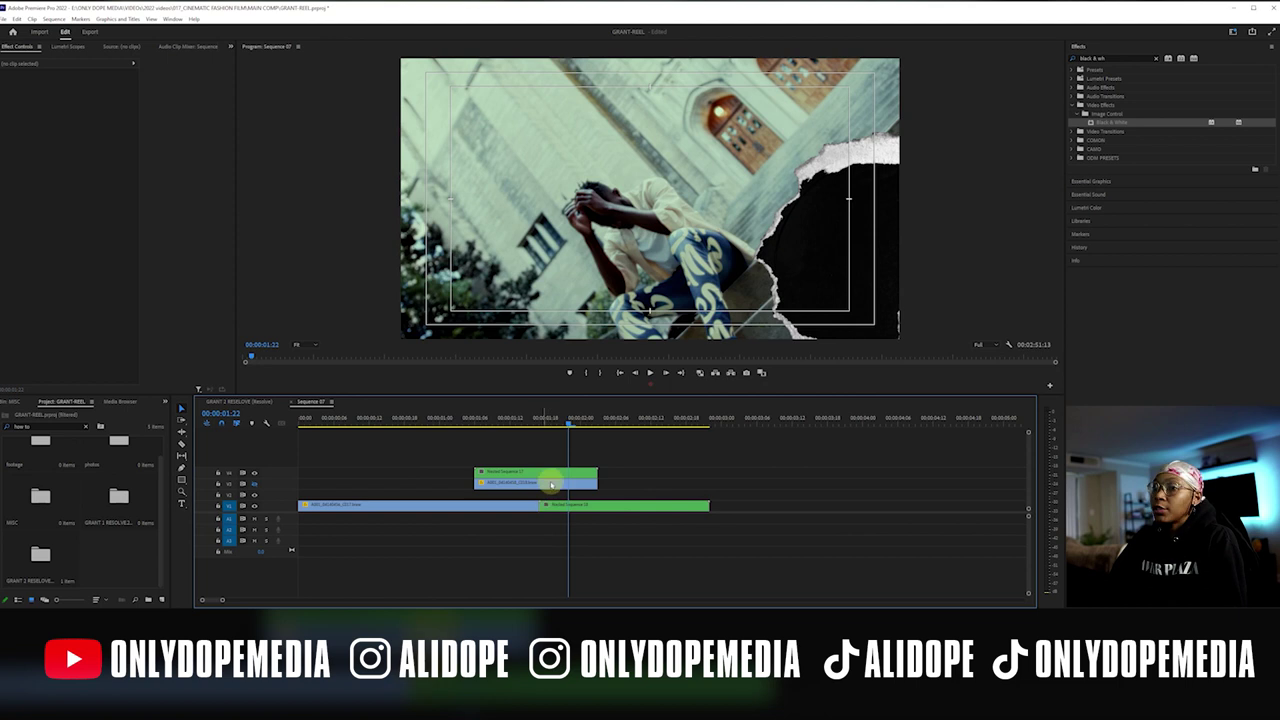
Turn track V3 visible again and scrub the unmatted footage under the paper shapes from 00:00:01:13 to 00:00:02:00
{"action": "left_click", "coordinate": [516, 421]}
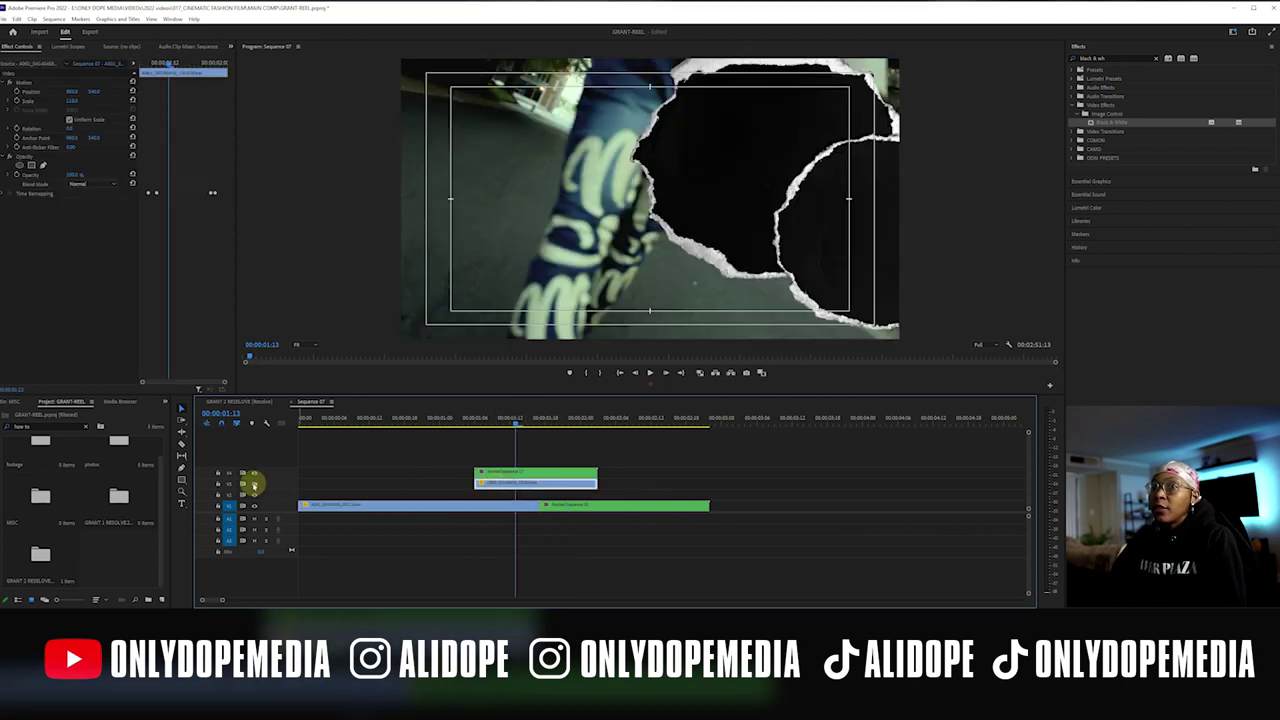
{"action": "left_click", "coordinate": [254, 485]}
{"action": "left_click_drag", "start_coordinate": [510, 421], "coordinate": [581, 418]}
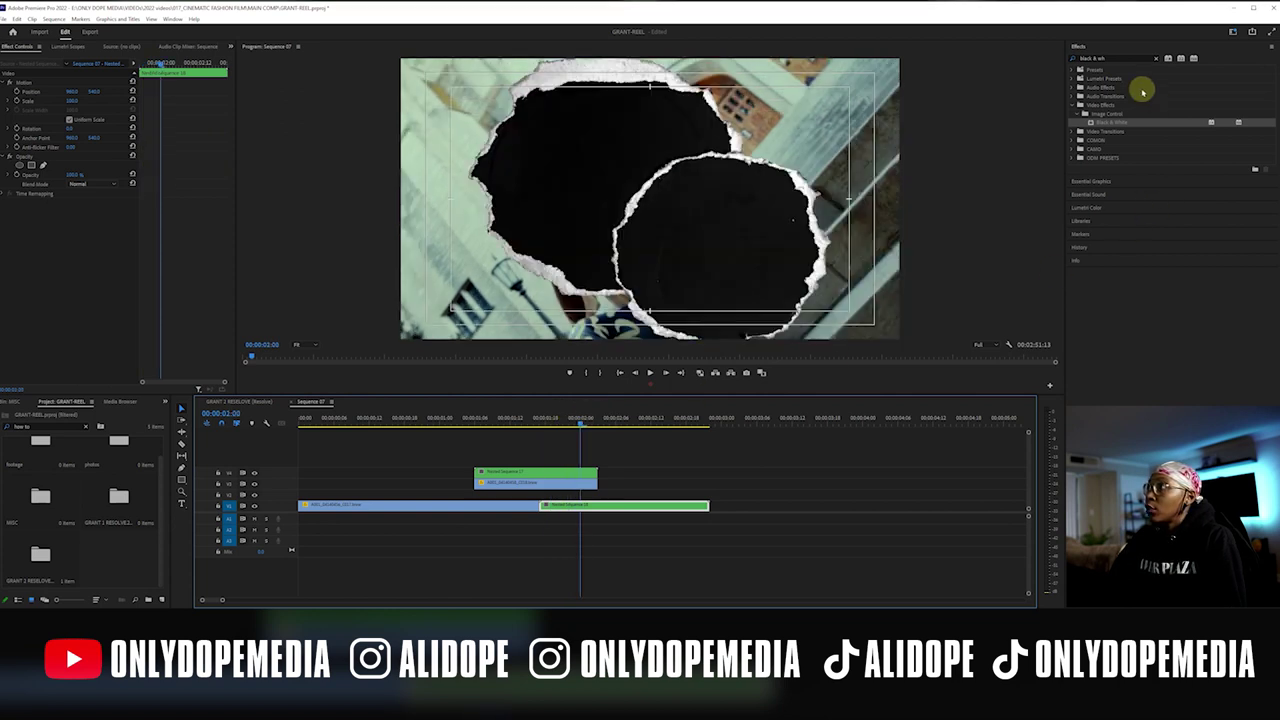
Find the Track Matte Key effect, apply it to the V3 footage clip, and set its matte to Video 4
{"action": "left_click", "coordinate": [1115, 57]}
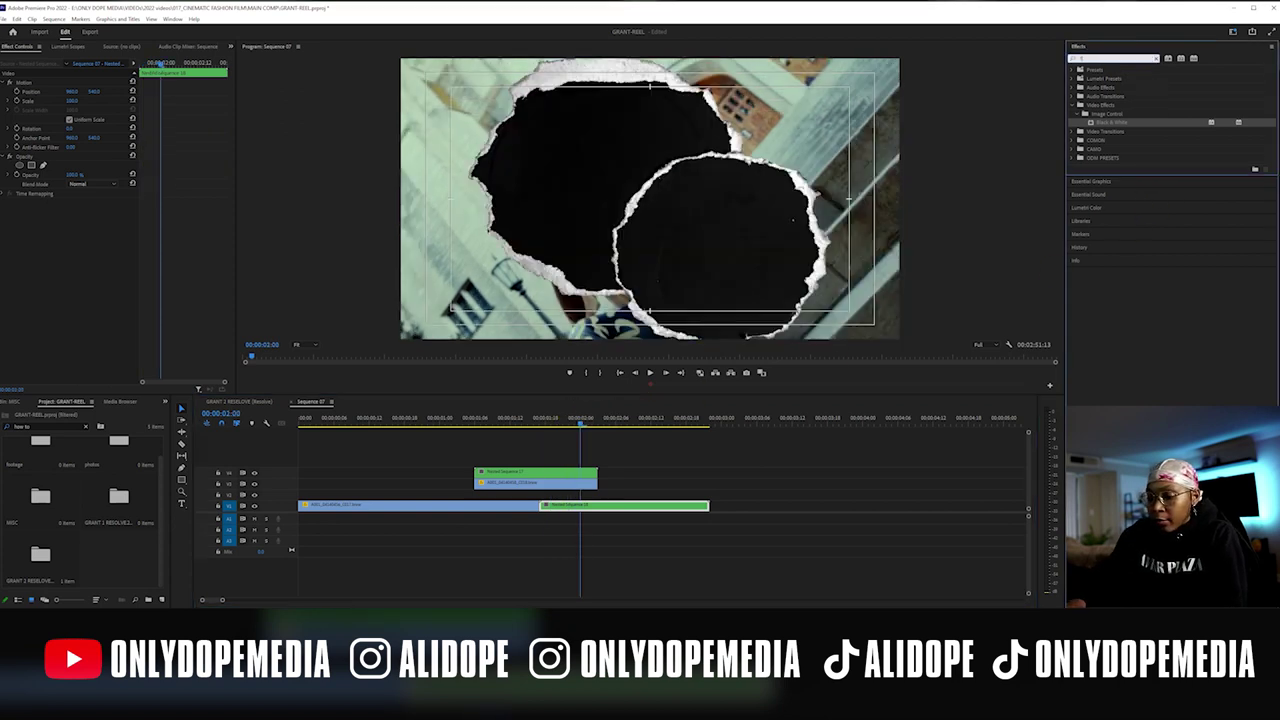
{"action": "type", "text": "track matte"}
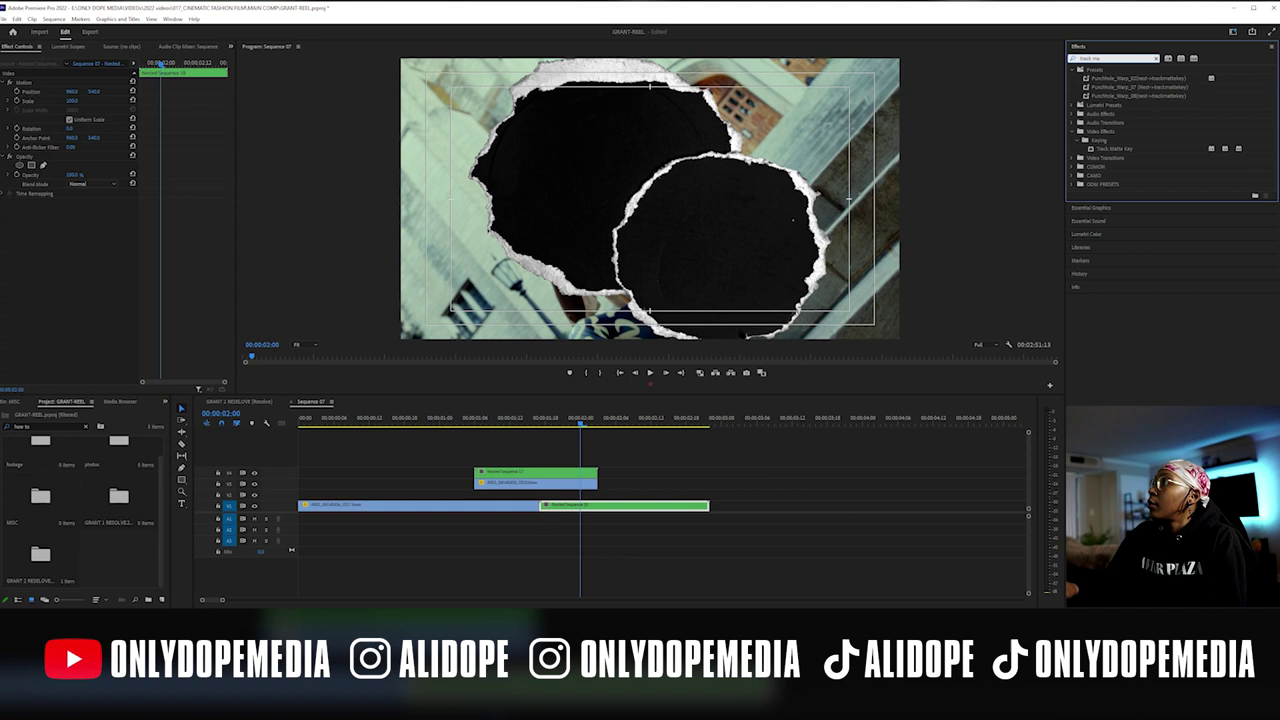
{"action": "left_click_drag", "start_coordinate": [1115, 148], "coordinate": [550, 479]}
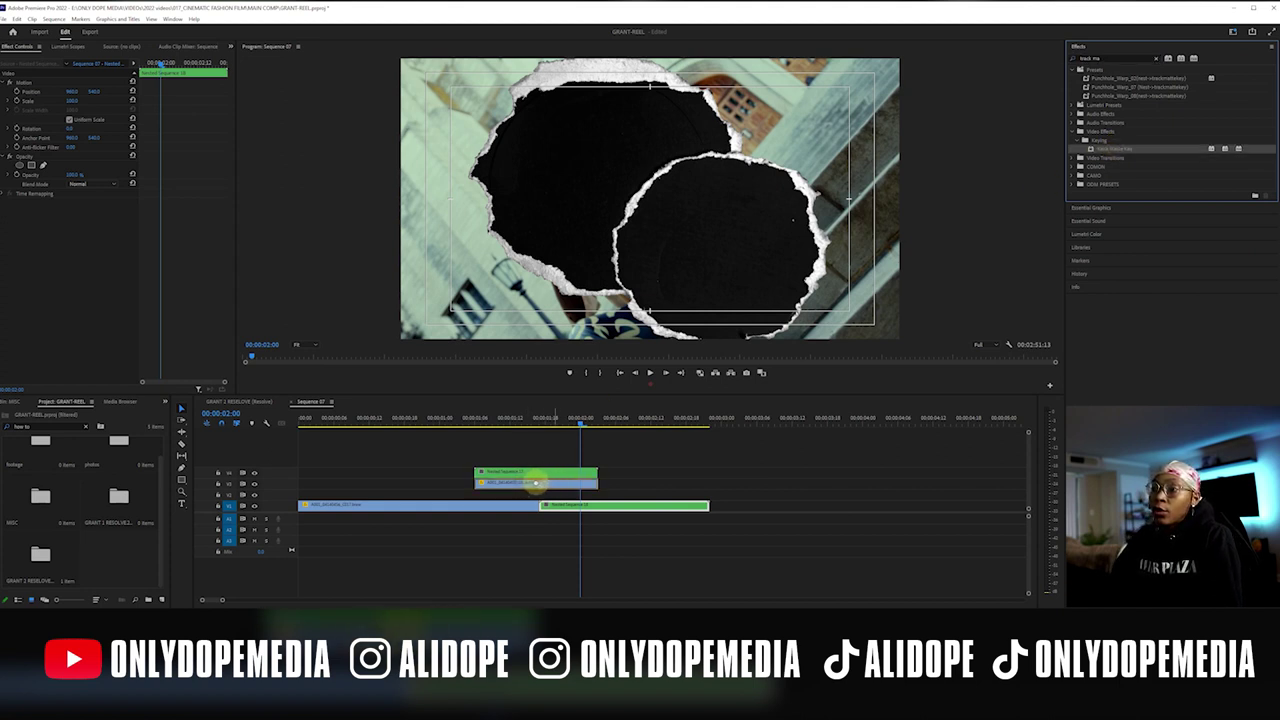
{"action": "left_click", "coordinate": [528, 484]}
{"action": "left_click_drag", "start_coordinate": [512, 420], "coordinate": [521, 421]}
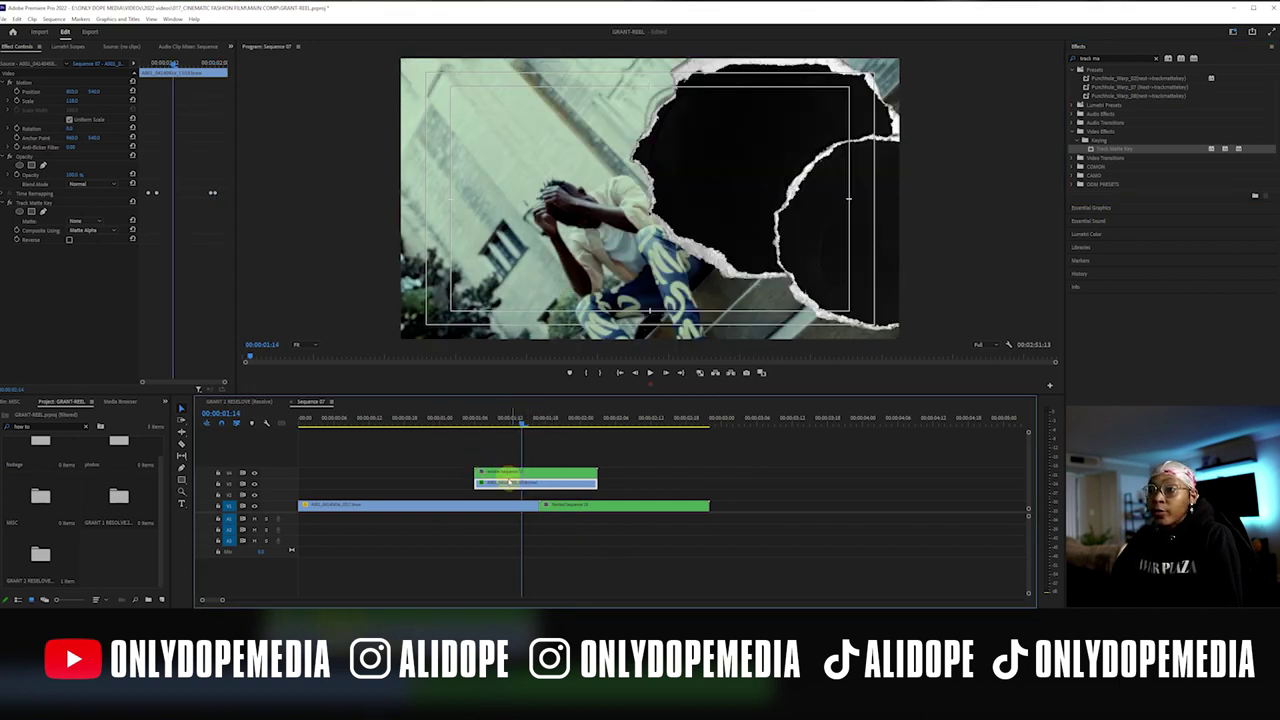
{"action": "left_click", "coordinate": [85, 224]}
{"action": "left_click", "coordinate": [87, 240]}
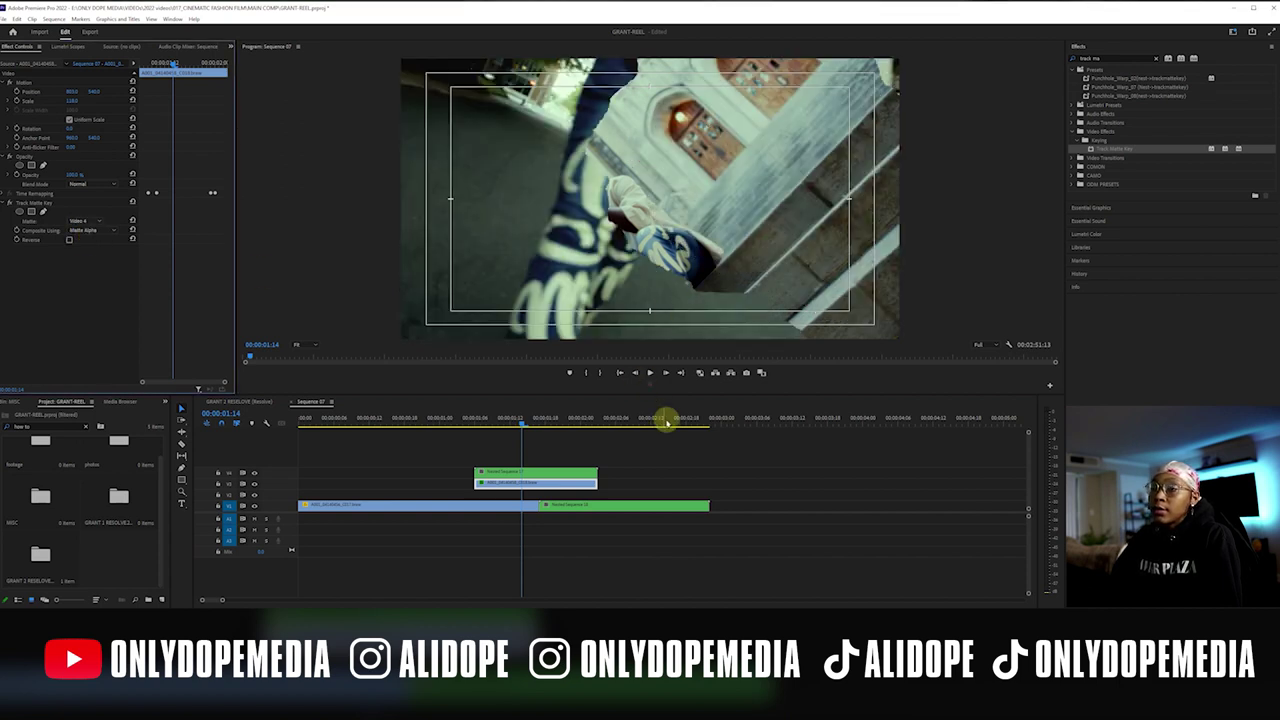
Hide track V1 and scrub the matted footage inside the paper shapes from 00:00:01:11 to 00:00:01:15
{"action": "left_click", "coordinate": [515, 458]}
{"action": "mouse_move", "coordinate": [497, 427]}
{"action": "left_mouse_down"}
{"action": "mouse_move", "coordinate": [480, 423]}
{"action": "mouse_move", "coordinate": [580, 423]}
{"action": "mouse_move", "coordinate": [429, 423]}
{"action": "mouse_move", "coordinate": [503, 420]}
{"action": "left_mouse_up"}
{"action": "left_click", "coordinate": [253, 507]}
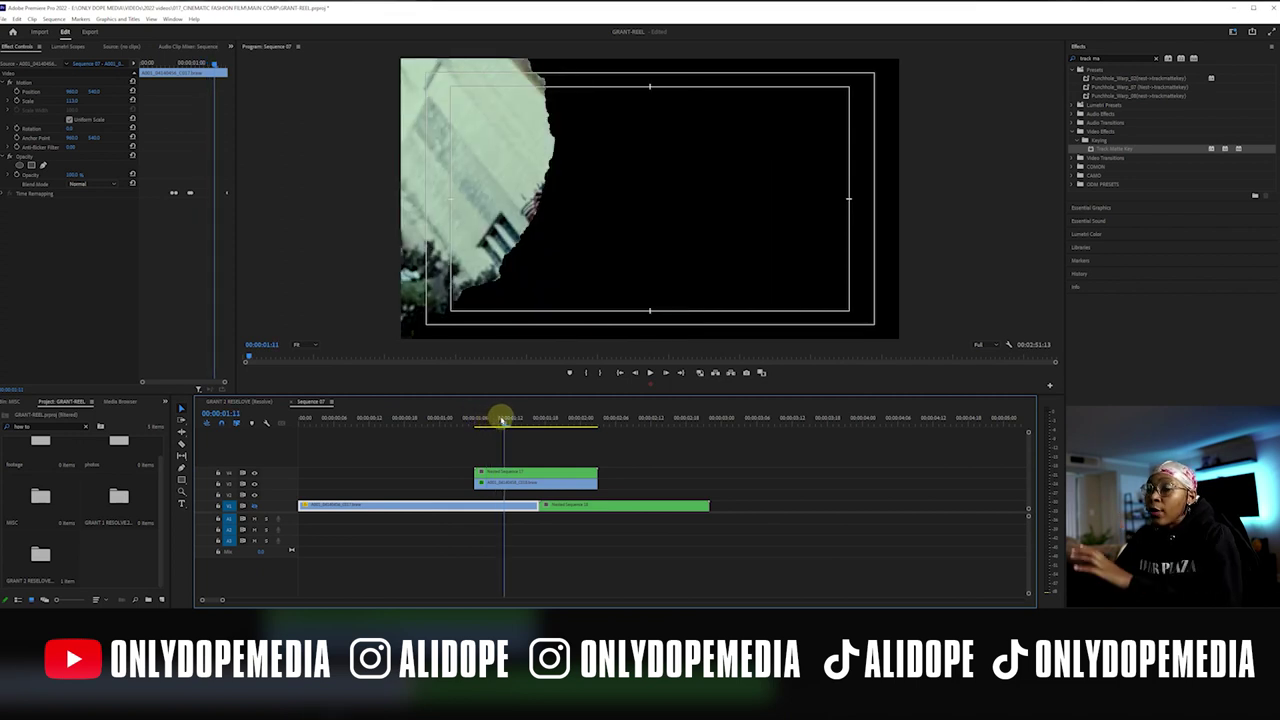
{"action": "mouse_move", "coordinate": [505, 418]}
{"action": "left_mouse_down"}
{"action": "mouse_move", "coordinate": [592, 423]}
{"action": "mouse_move", "coordinate": [488, 418]}
{"action": "mouse_move", "coordinate": [527, 422]}
{"action": "left_mouse_up"}
Duplicate the torn-paper nest from V4 onto V2, then offset and enlarge the copy so its white edge frames the footage
{"action": "left_click", "coordinate": [515, 477]}
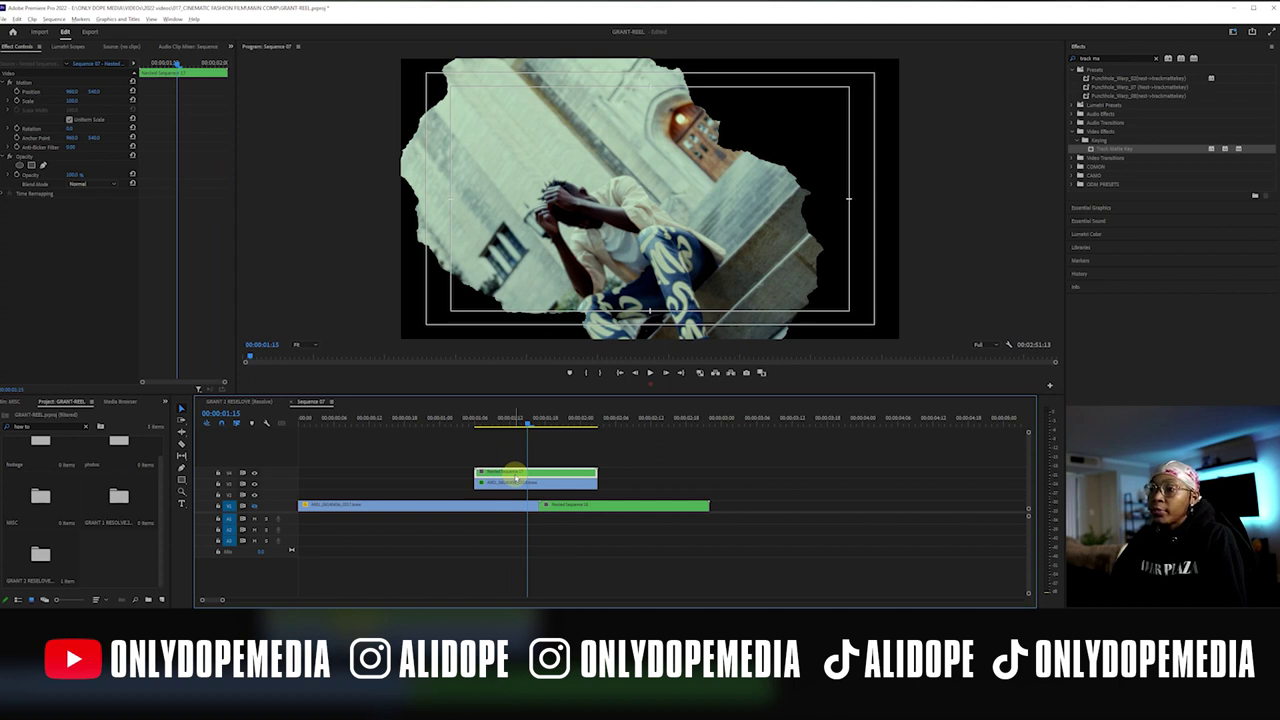
{"action": "left_click_drag", "start_coordinate": [539, 478], "coordinate": [537, 497]}
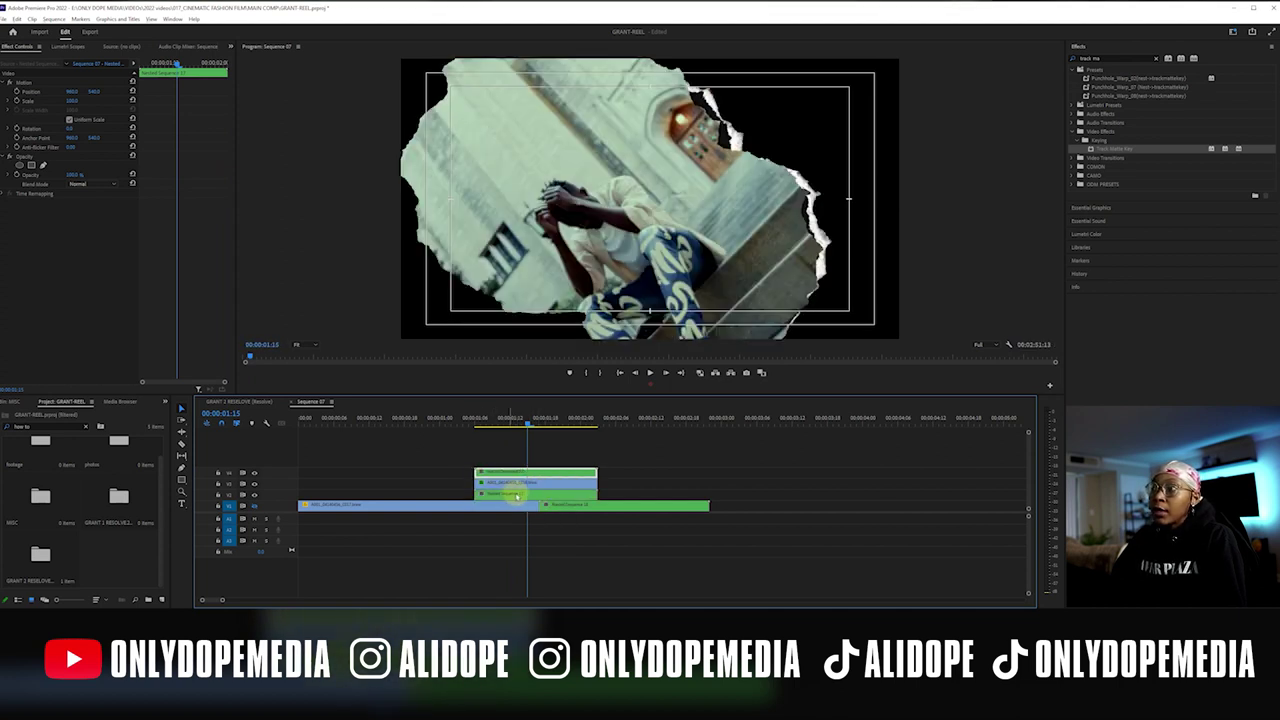
{"action": "left_click", "coordinate": [536, 495]}
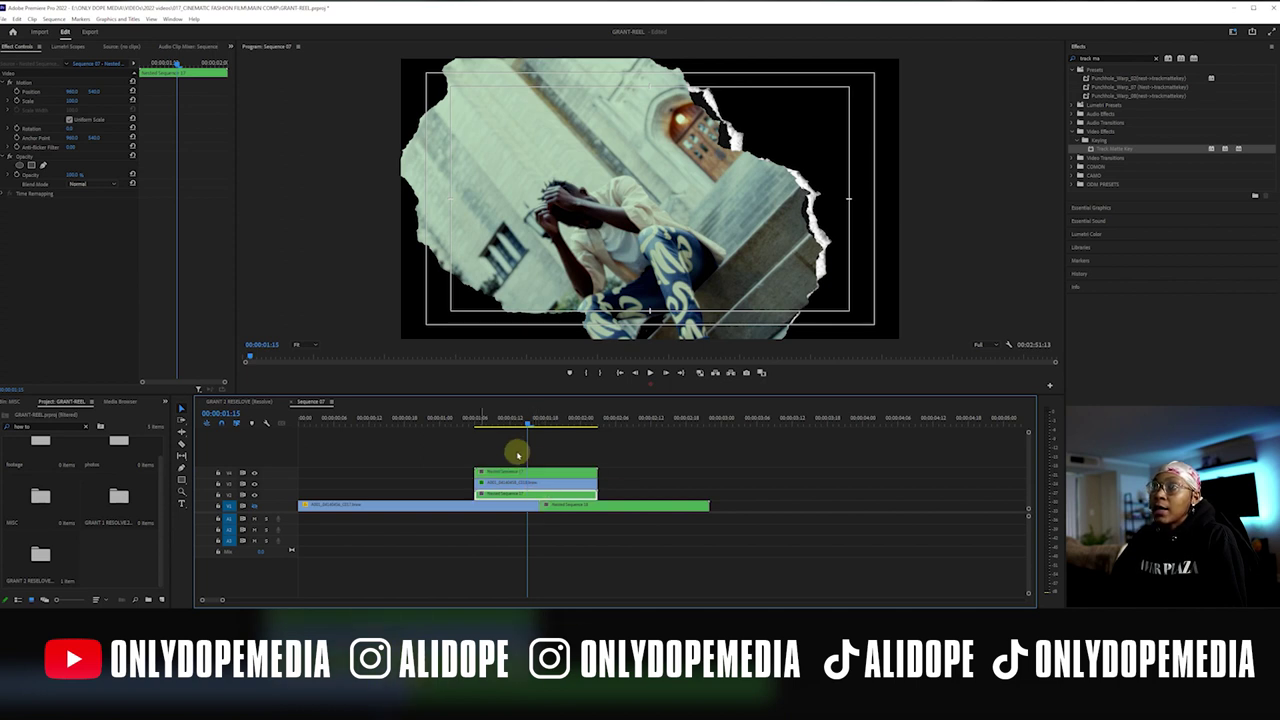
{"action": "left_click_drag", "start_coordinate": [99, 93], "coordinate": [69, 93]}
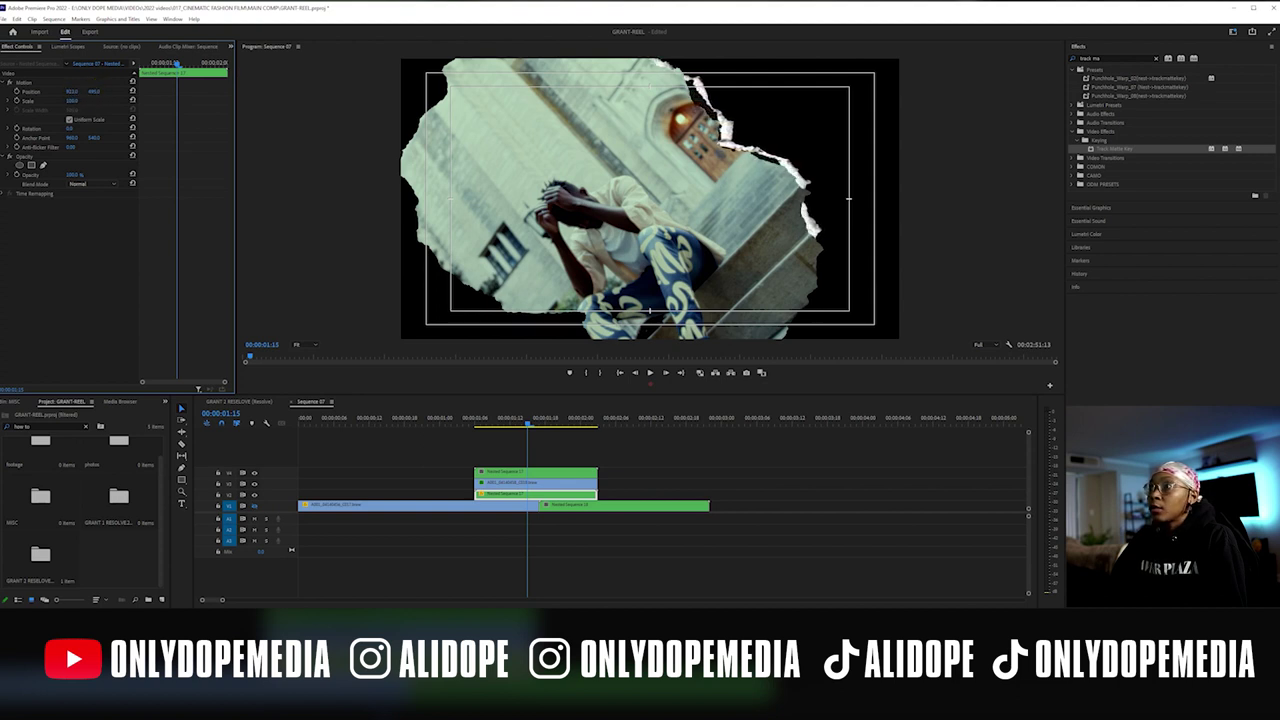
{"action": "left_click_drag", "start_coordinate": [76, 90], "coordinate": [590, 444]}
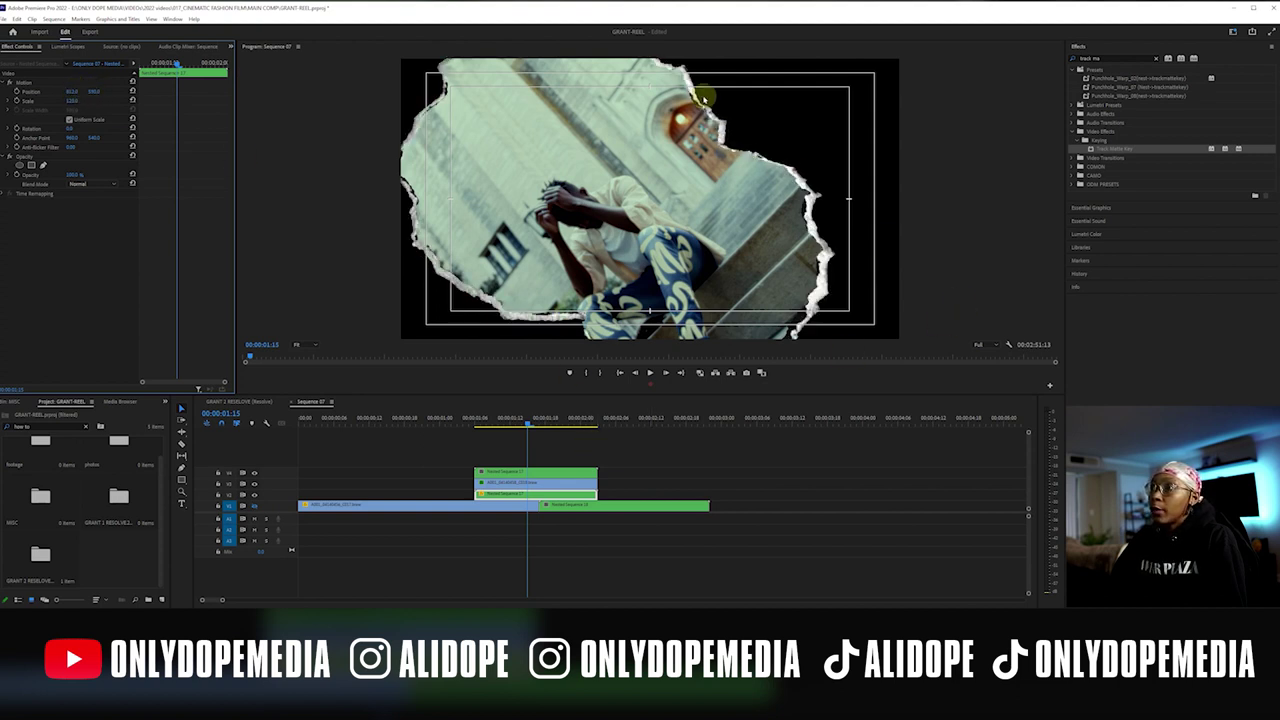
Scrub the torn-paper edge over black, turn track V1 back on, and review the transition over the background footage
{"action": "left_click_drag", "start_coordinate": [494, 420], "coordinate": [575, 423]}
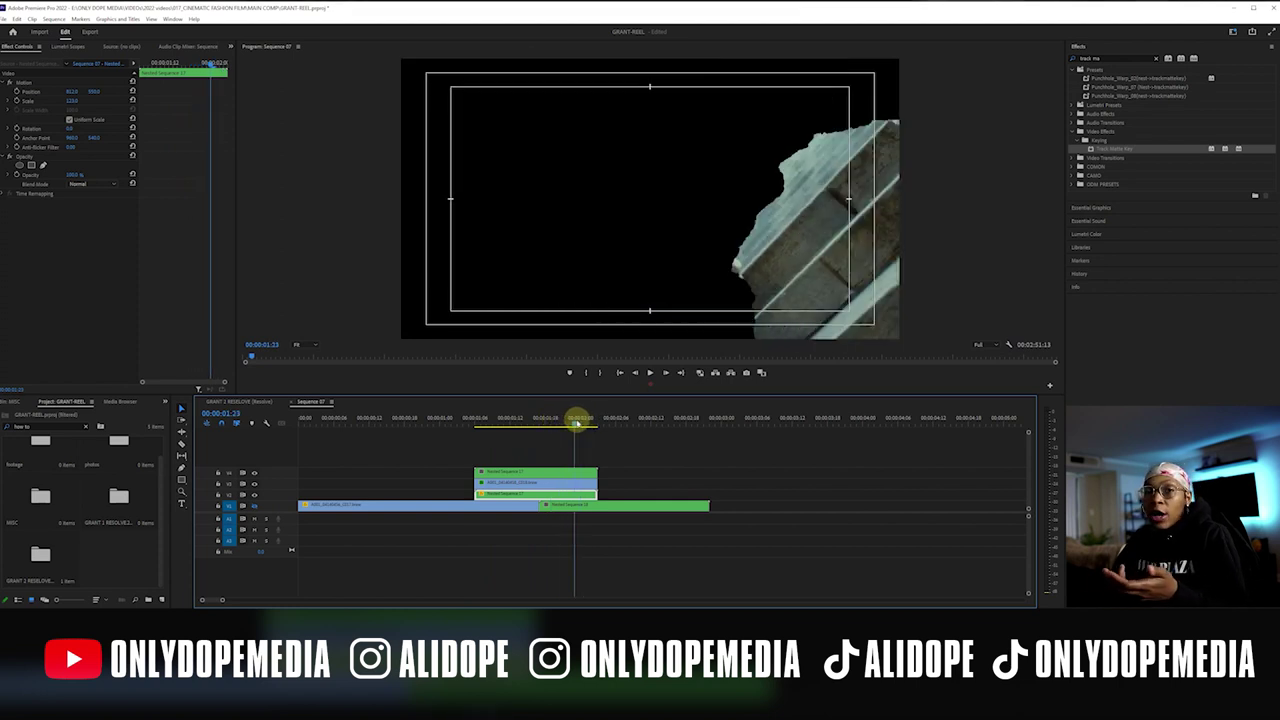
{"action": "left_click_drag", "start_coordinate": [576, 423], "coordinate": [511, 423]}
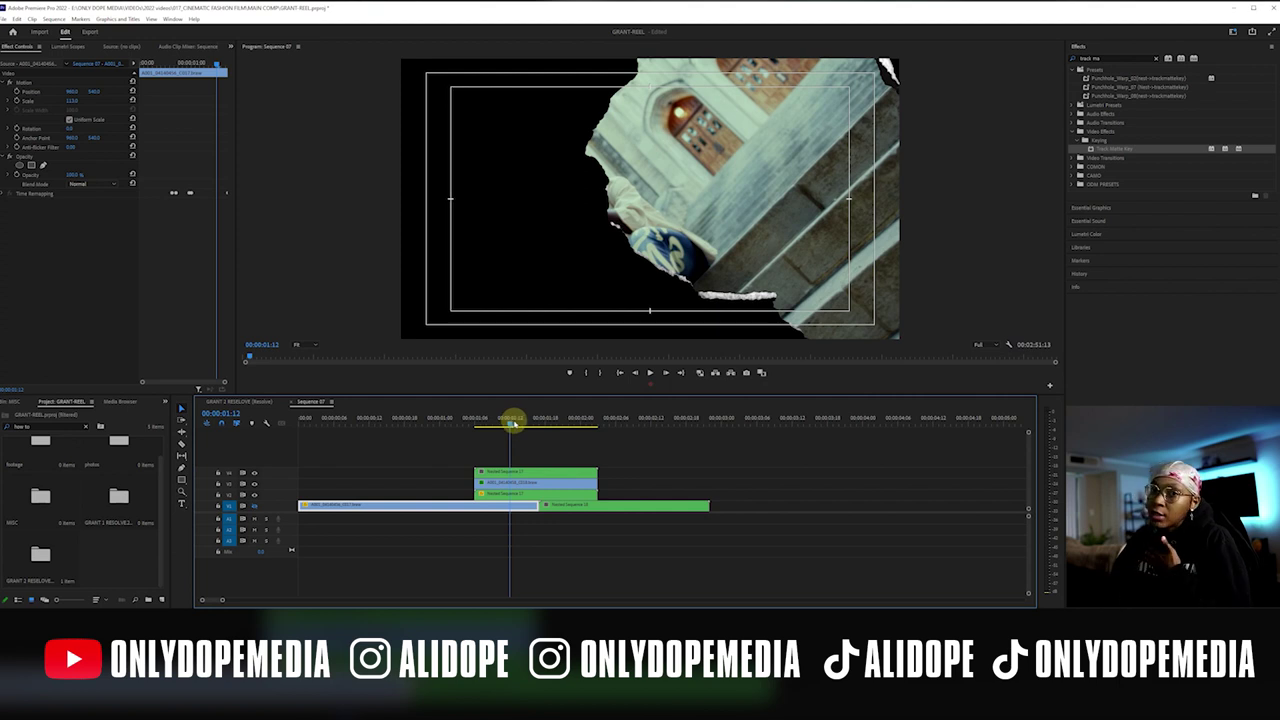
{"action": "left_click_drag", "start_coordinate": [512, 422], "coordinate": [554, 421]}
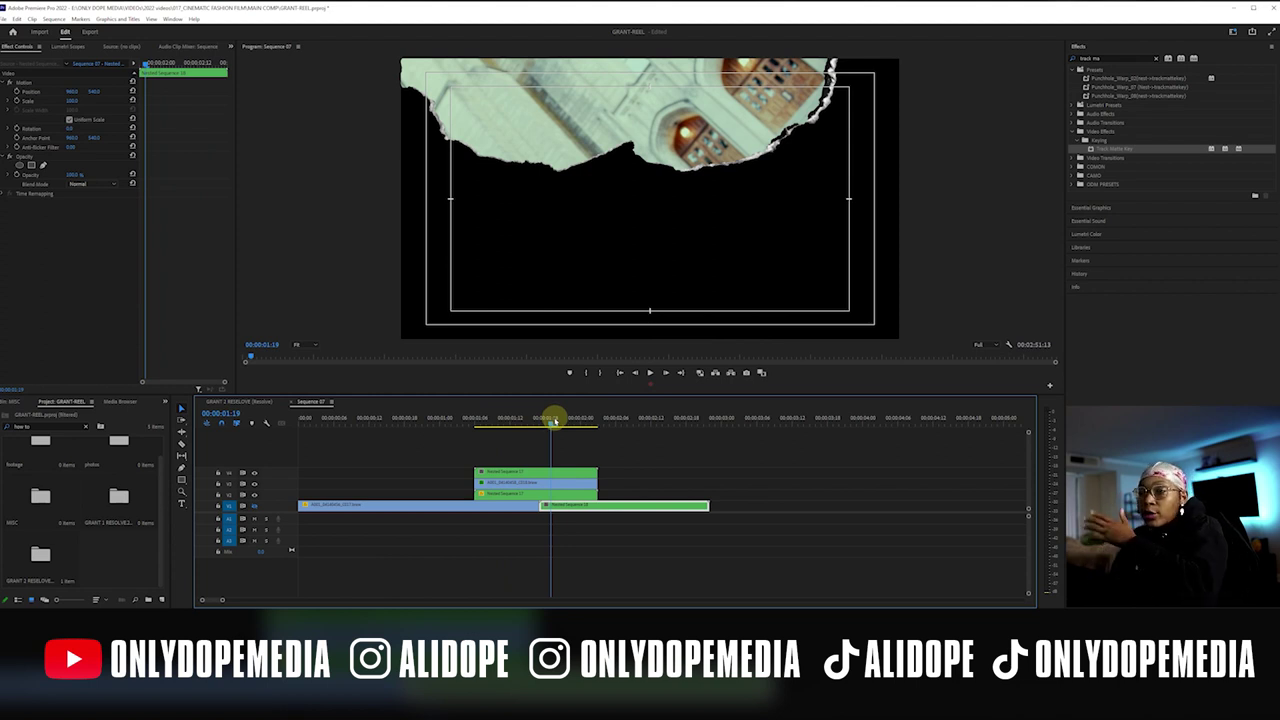
{"action": "left_click", "coordinate": [256, 507]}
{"action": "left_click_drag", "start_coordinate": [507, 421], "coordinate": [698, 427]}
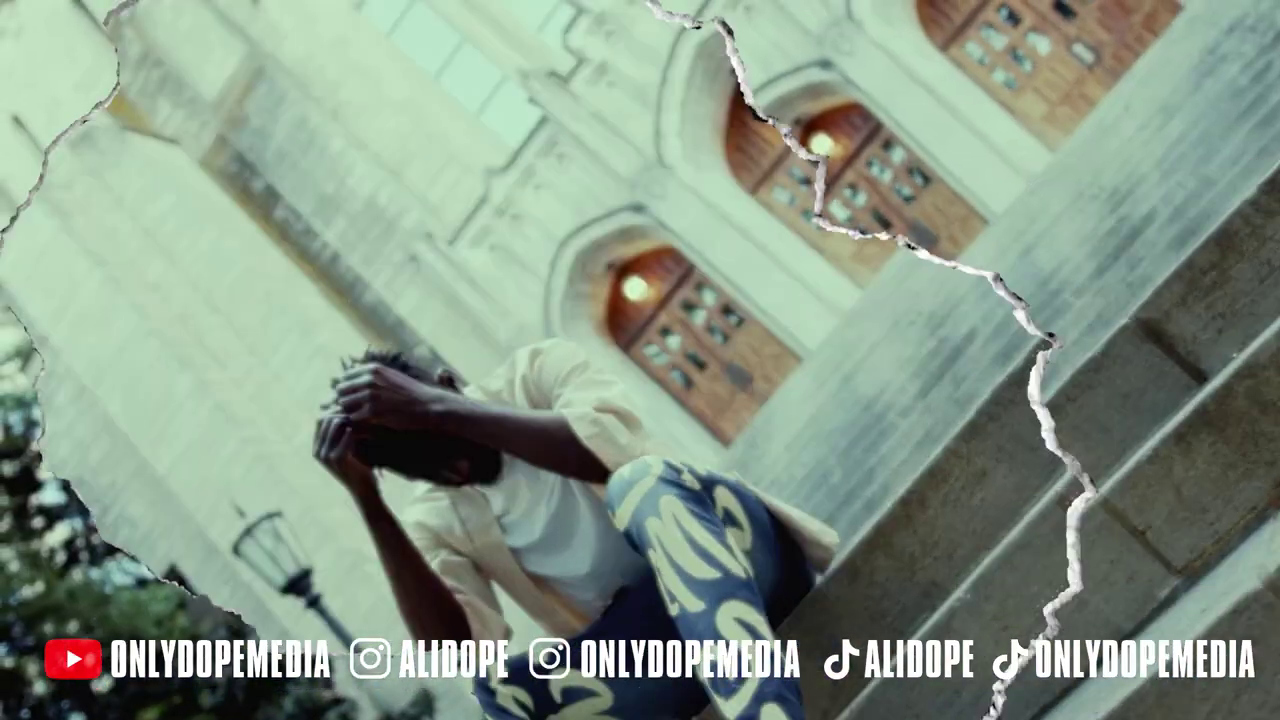
Switch to the main reel sequence and scrub onward to the elevator shot at 00:00:22:03
{"action": "left_click", "coordinate": [257, 402]}
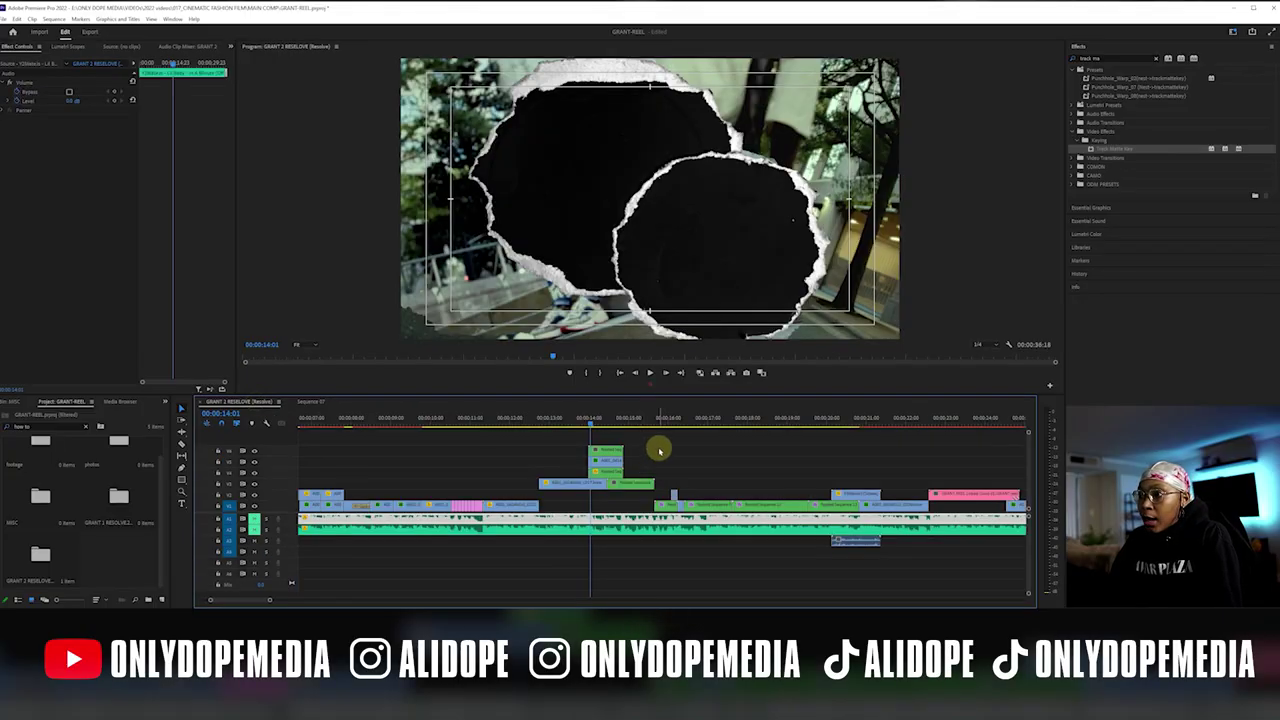
{"action": "scroll", "coordinate": [659, 451], "scroll_direction": "right", "scroll_amount": 5}
{"action": "left_click_drag", "start_coordinate": [409, 428], "coordinate": [540, 433]}
{"action": "left_click_drag", "start_coordinate": [568, 432], "coordinate": [689, 443]}
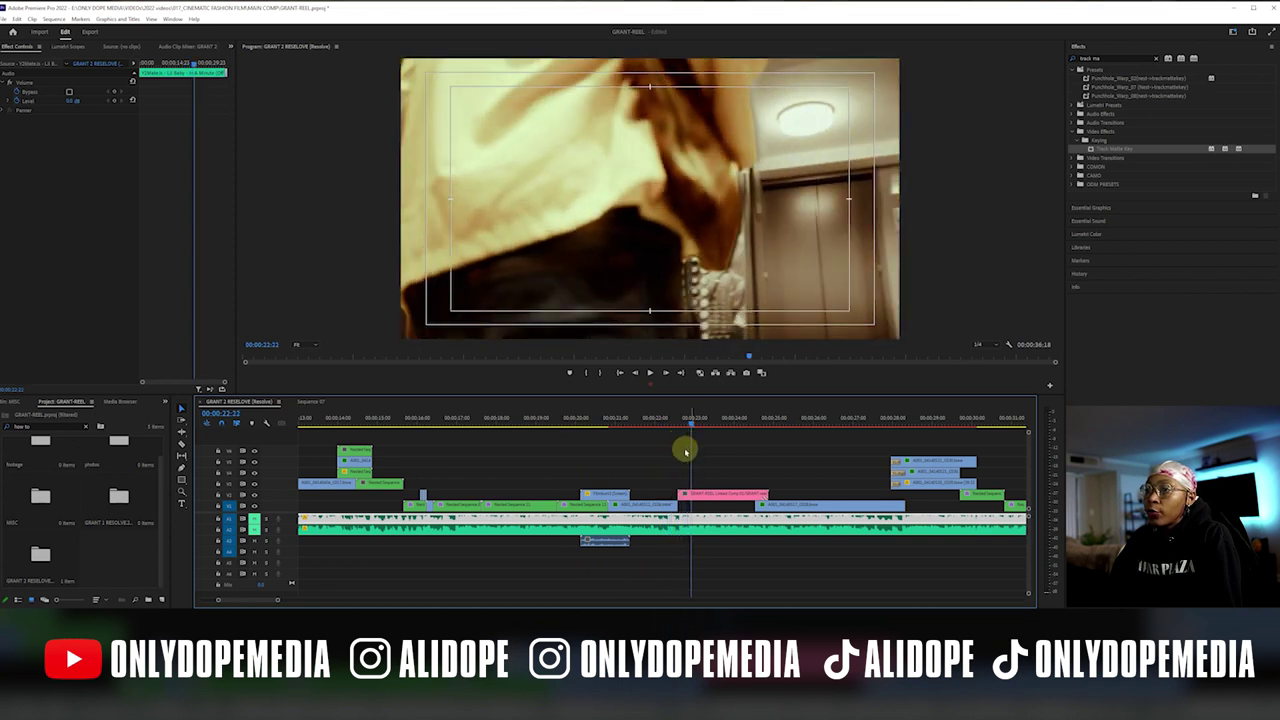
{"action": "scroll", "coordinate": [666, 451], "scroll_direction": "down", "scroll_amount": 4}
{"action": "mouse_move", "coordinate": [443, 420]}
{"action": "left_mouse_down"}
{"action": "mouse_move", "coordinate": [487, 429]}
{"action": "mouse_move", "coordinate": [446, 423]}
{"action": "mouse_move", "coordinate": [449, 434]}
{"action": "left_mouse_up"}
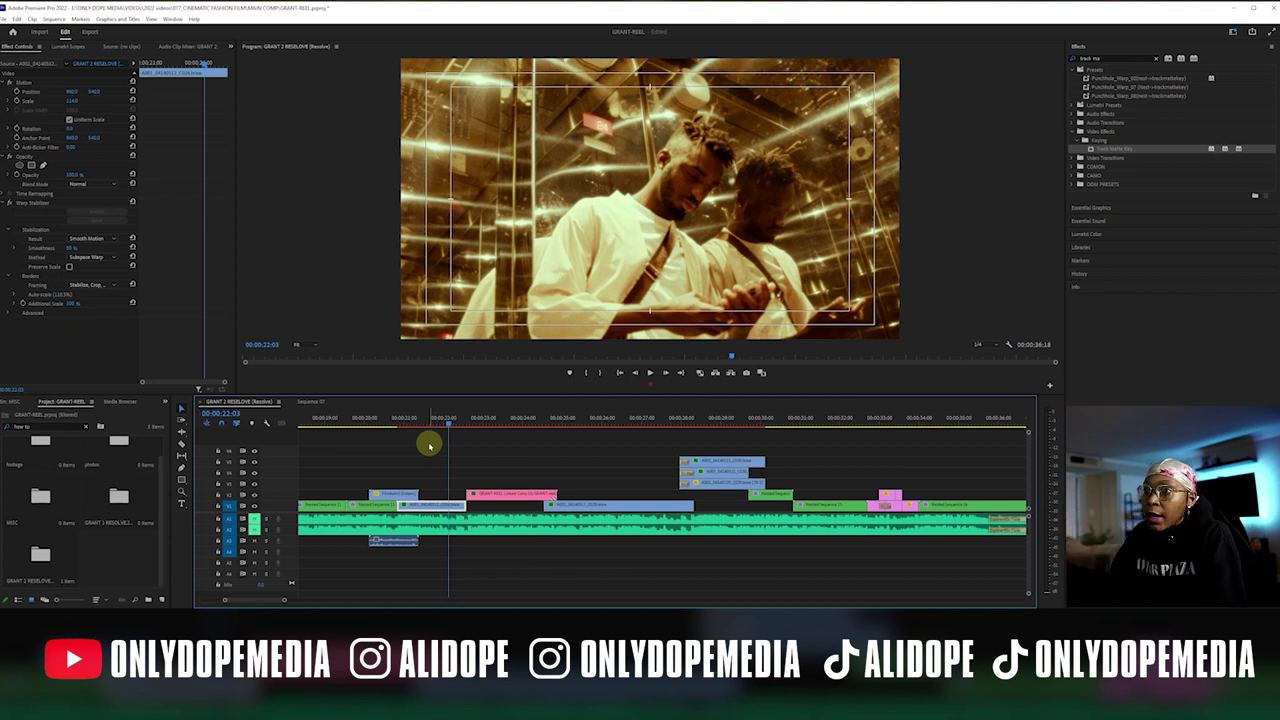
Scrub the linked After Effects composition with the gold liquid effect from 00:00:23:03 to 00:00:24:06
{"action": "left_click_drag", "start_coordinate": [443, 430], "coordinate": [488, 421]}
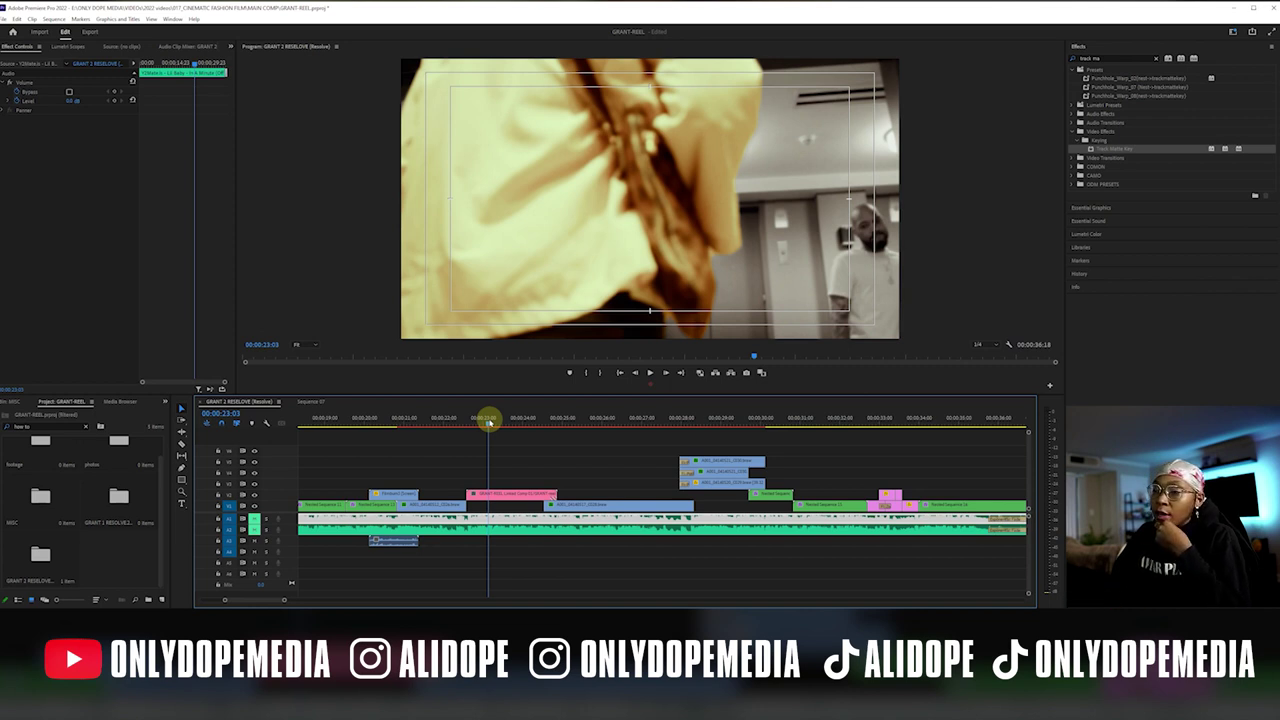
{"action": "left_click_drag", "start_coordinate": [489, 421], "coordinate": [524, 423]}
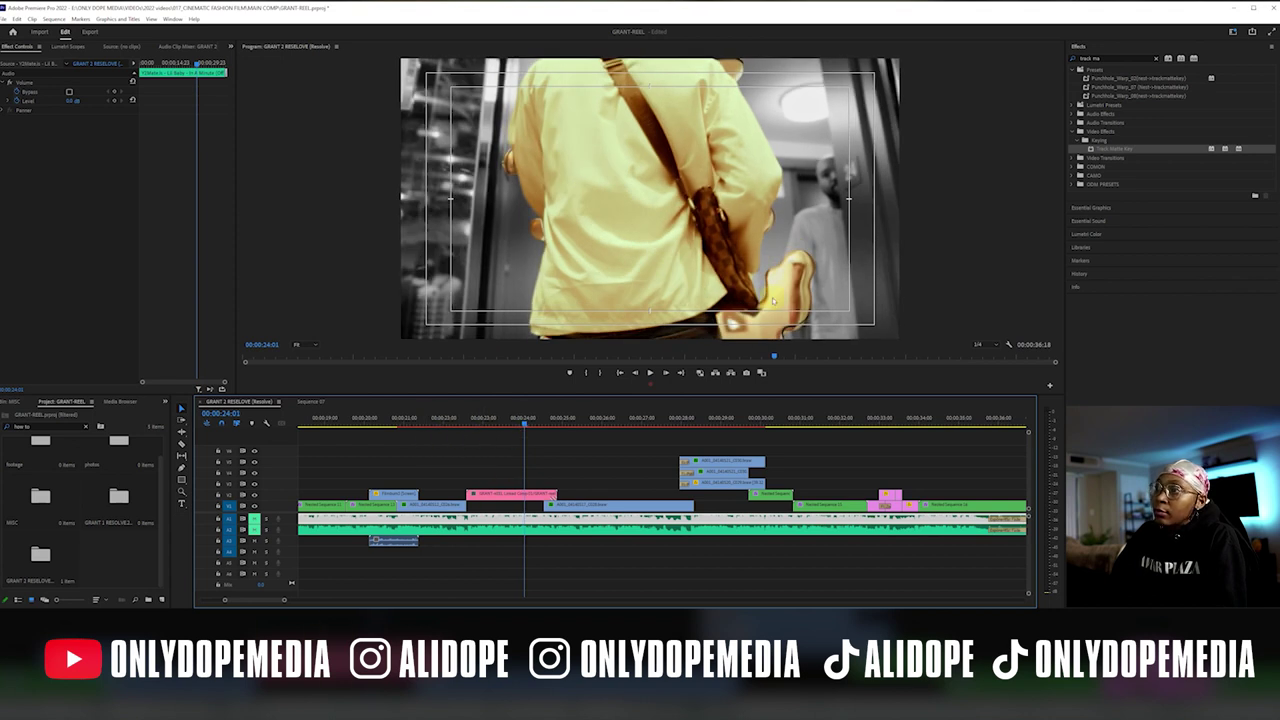
{"action": "left_click_drag", "start_coordinate": [508, 423], "coordinate": [536, 407]}
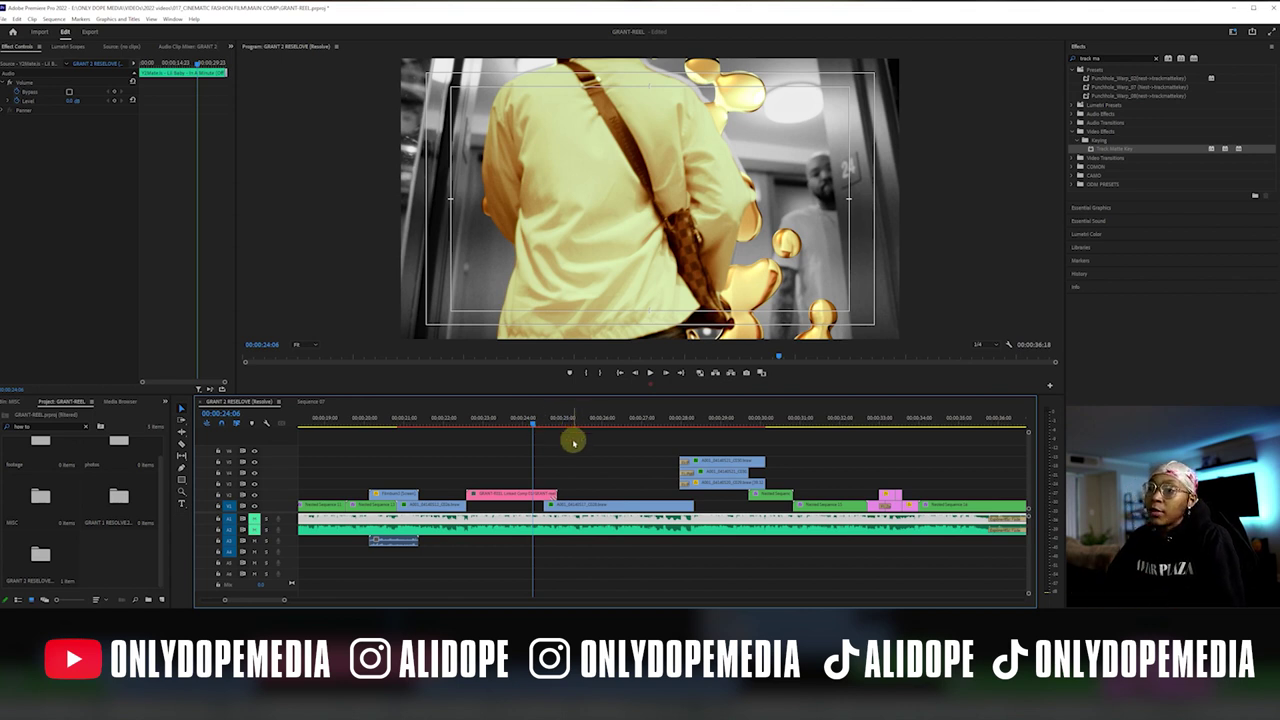
{"action": "left_click", "coordinate": [570, 442]}
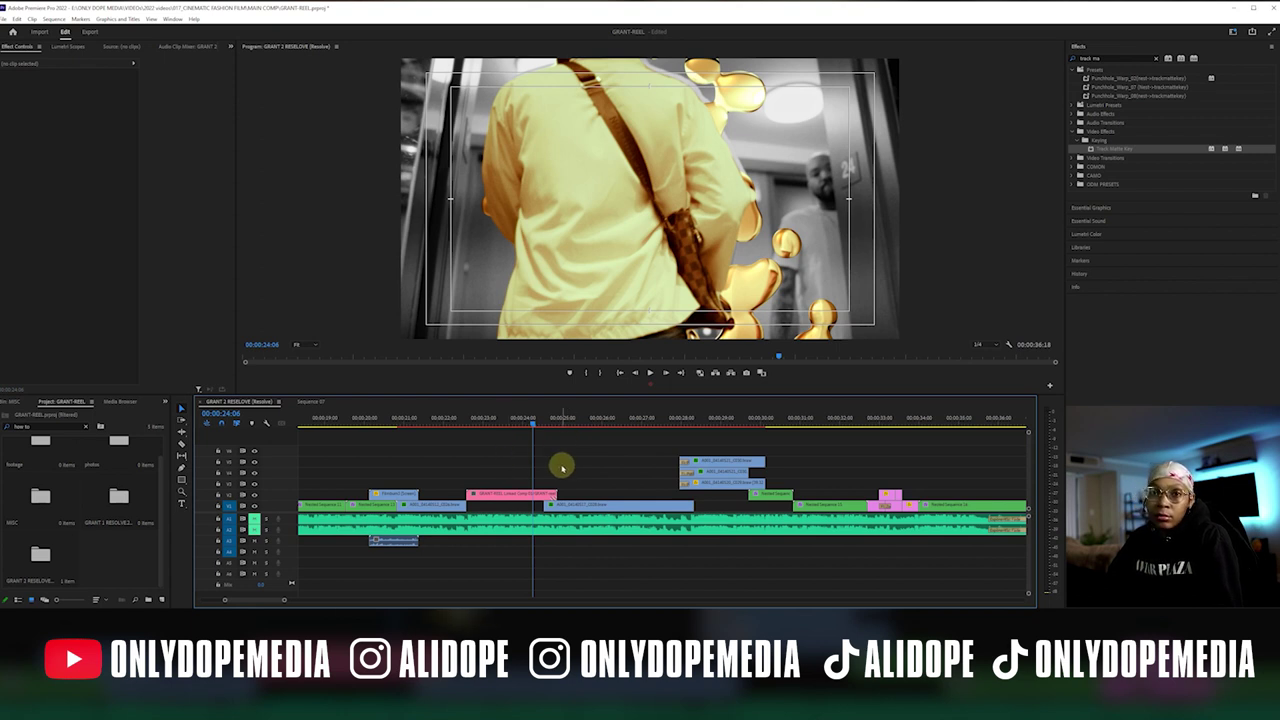
Scrub the main reel sequence past 00:00:25:05 to the three stacked clips near 00:00:28:00
{"action": "key", "text": "minus"}
{"action": "key", "text": "minus"}
{"action": "key", "text": "minus"}
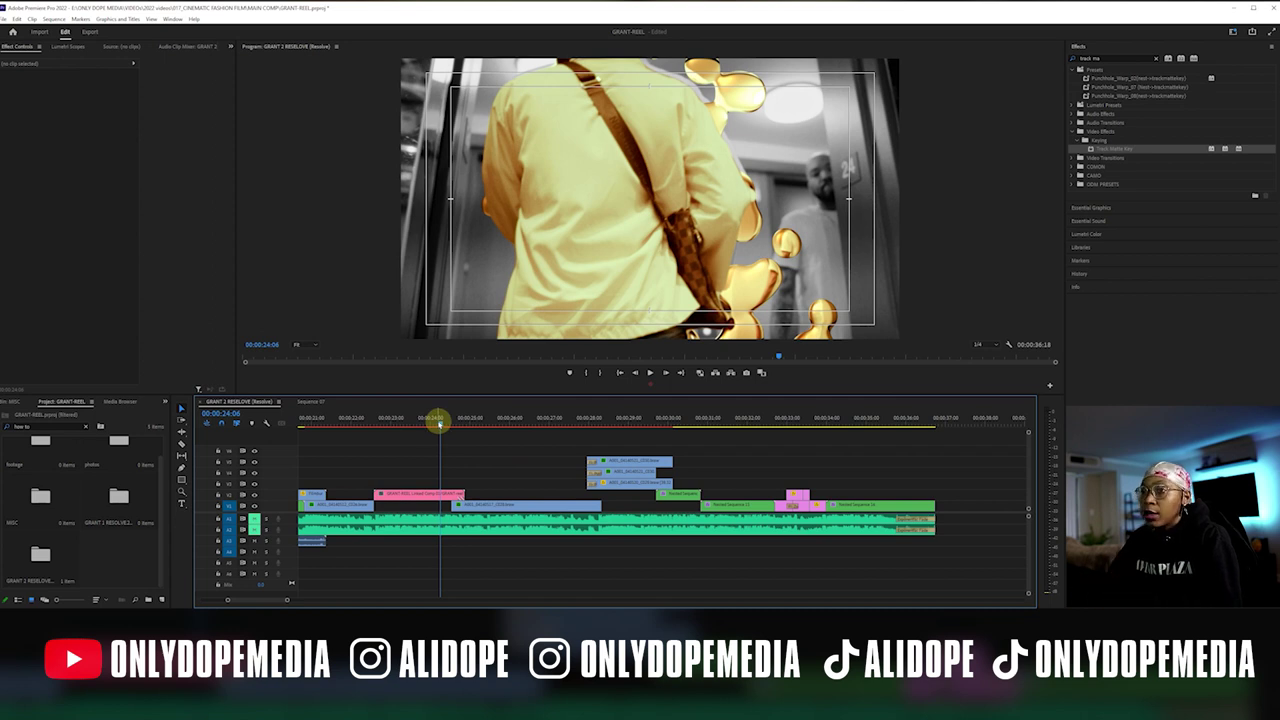
{"action": "left_click_drag", "start_coordinate": [440, 423], "coordinate": [478, 425]}
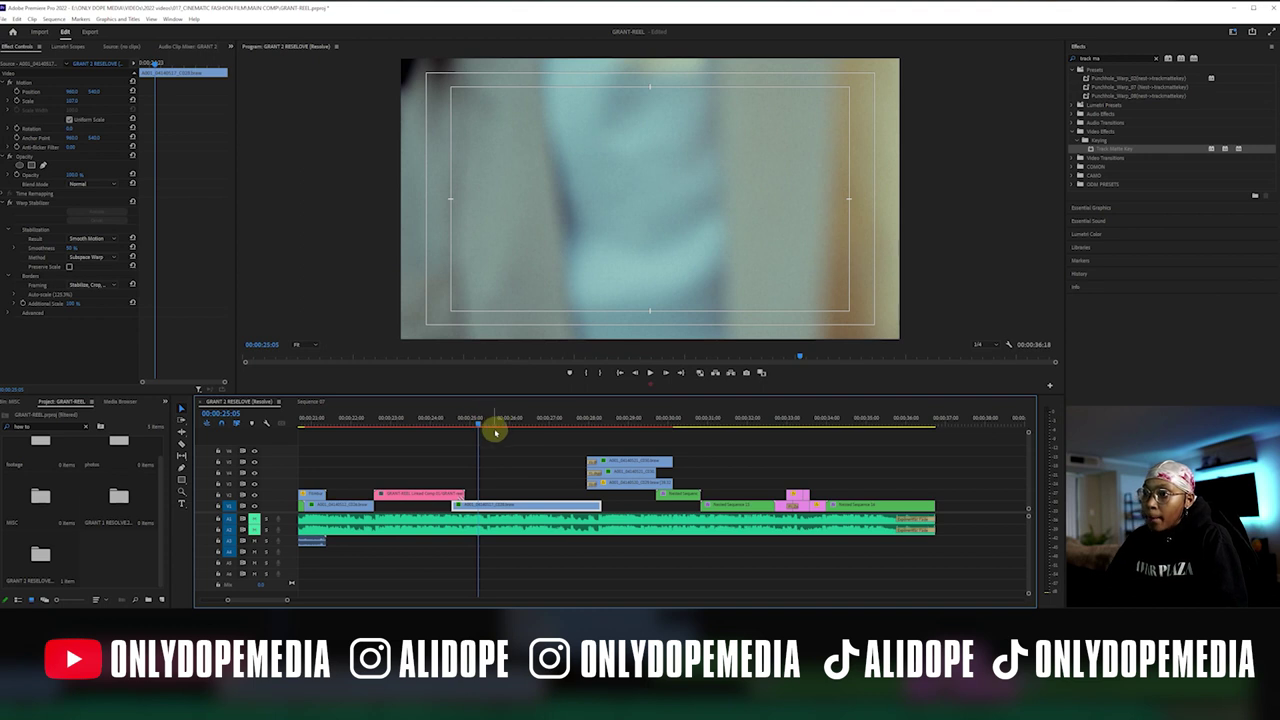
{"action": "left_click_drag", "start_coordinate": [481, 425], "coordinate": [587, 432]}
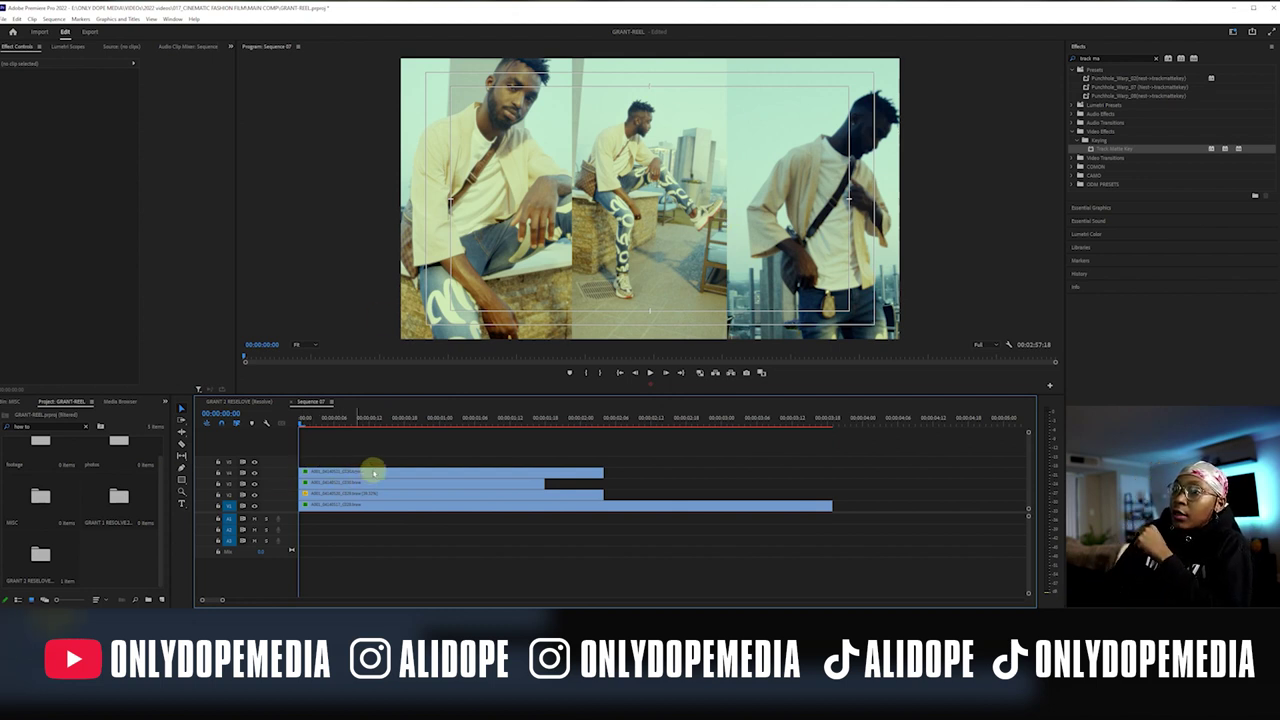
Scrub to 00:00:00:13 and hide tracks V4, V3 and V2 one by one to inspect each panel down to the V1 footage
{"action": "key", "text": "ctrl+s"}
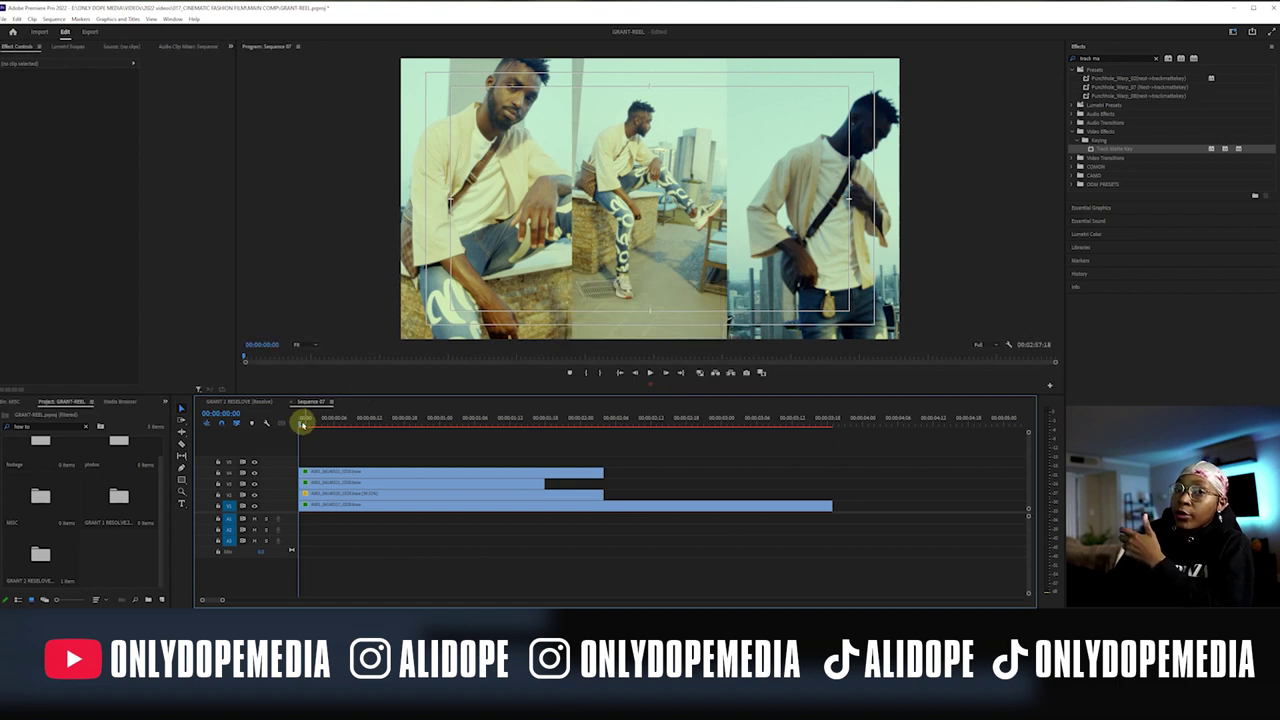
{"action": "left_click_drag", "start_coordinate": [302, 423], "coordinate": [375, 419]}
{"action": "left_click", "coordinate": [362, 470]}
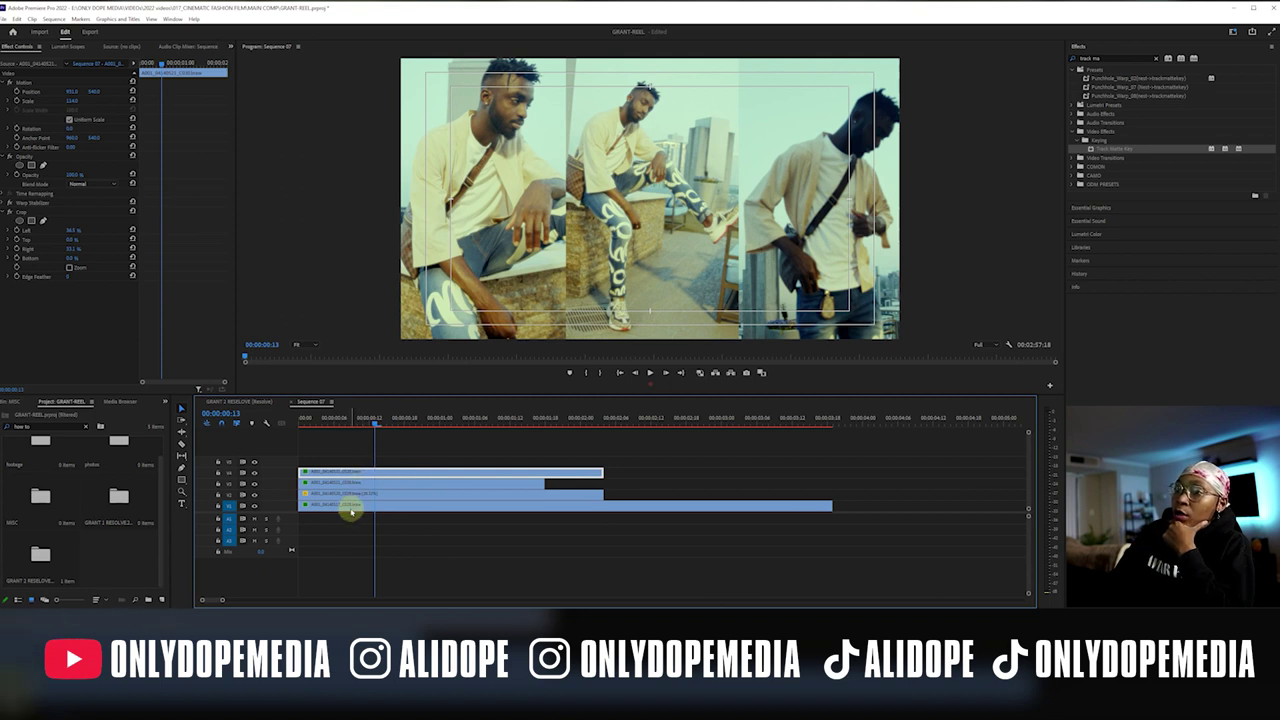
{"action": "left_click", "coordinate": [257, 467]}
{"action": "left_click", "coordinate": [254, 474]}
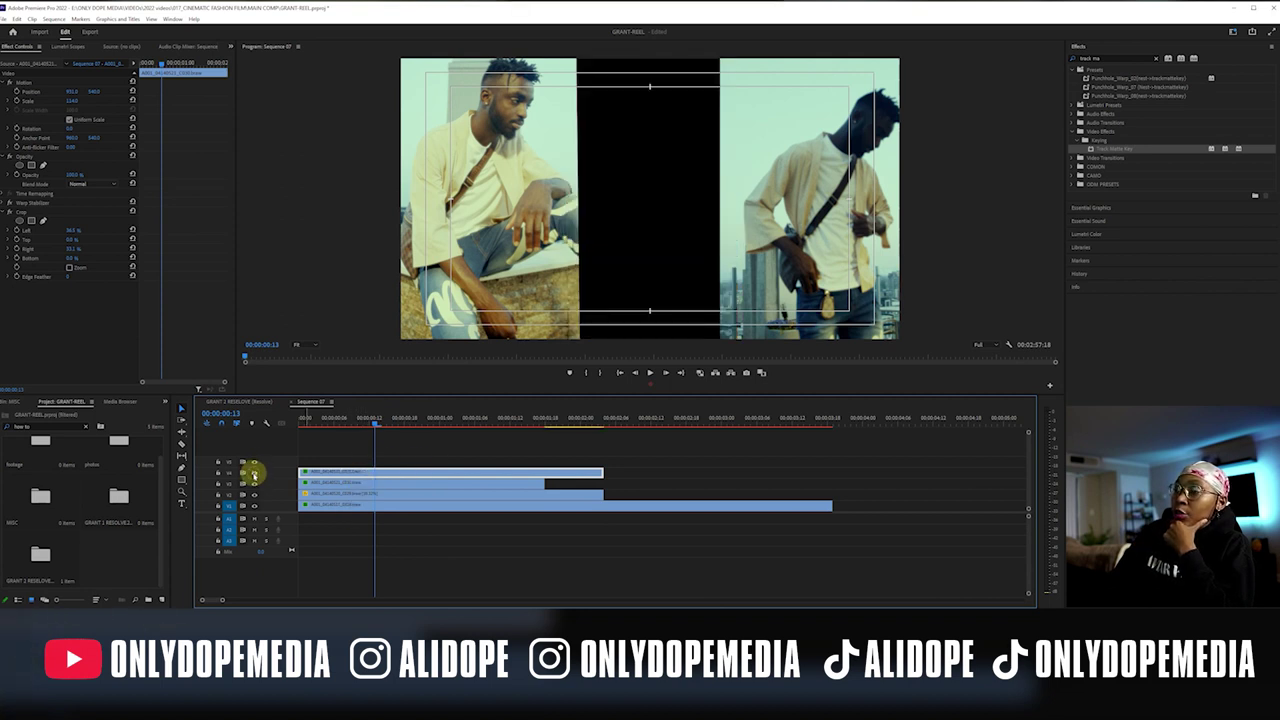
{"action": "left_click", "coordinate": [254, 488]}
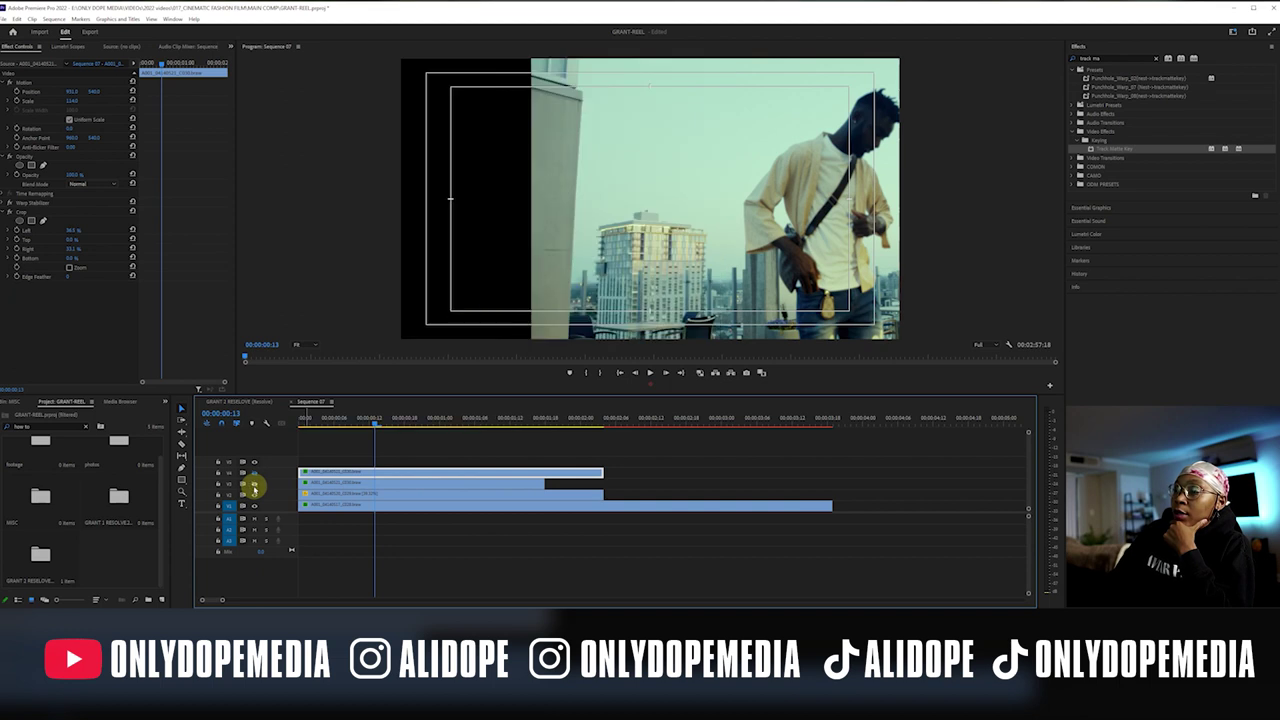
{"action": "left_click", "coordinate": [255, 497]}
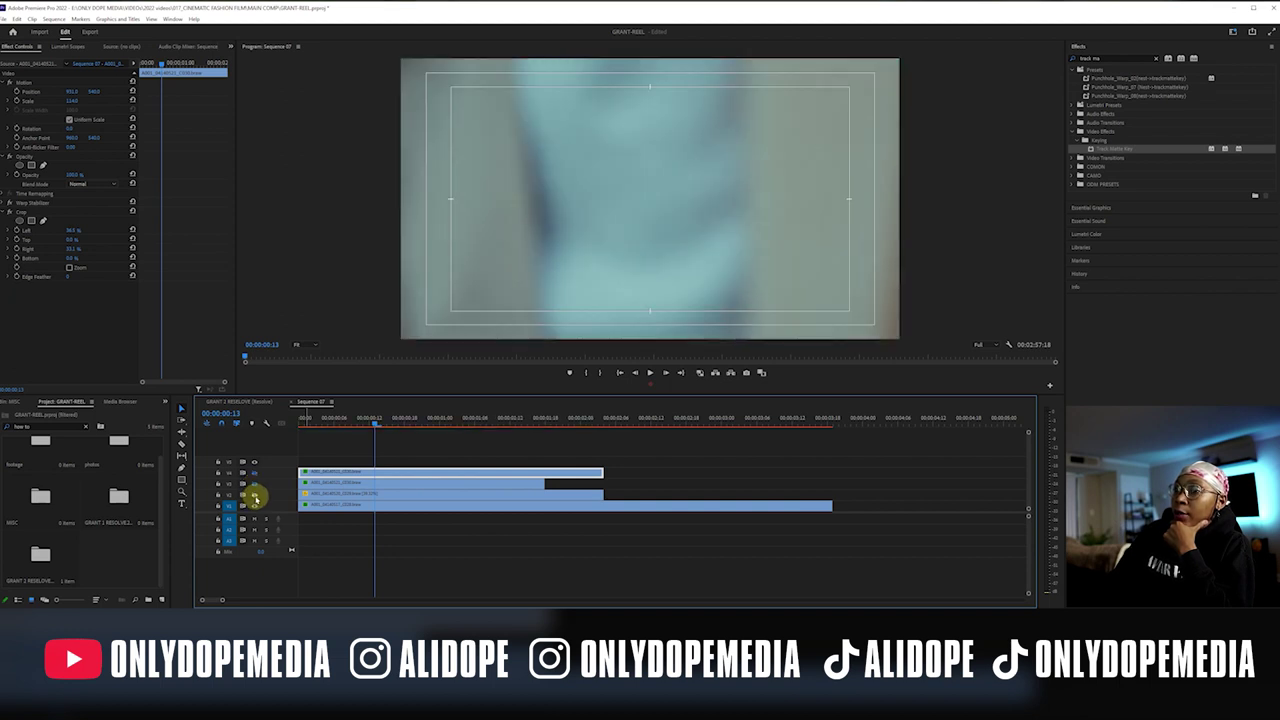
Show tracks V2 to V4 again and move their three clips so they start at about 00:00:02:23
{"action": "left_click", "coordinate": [304, 426]}
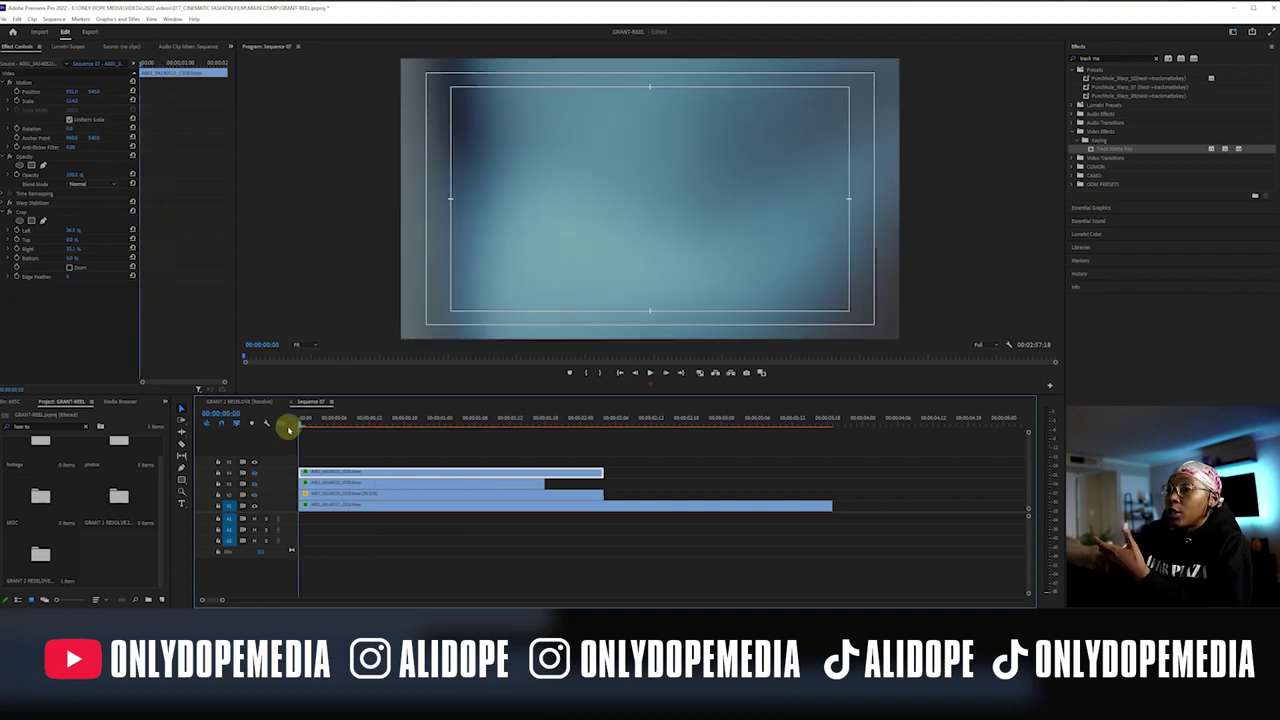
{"action": "mouse_move", "coordinate": [288, 428]}
{"action": "left_mouse_down"}
{"action": "mouse_move", "coordinate": [463, 423]}
{"action": "mouse_move", "coordinate": [300, 423]}
{"action": "left_mouse_up"}
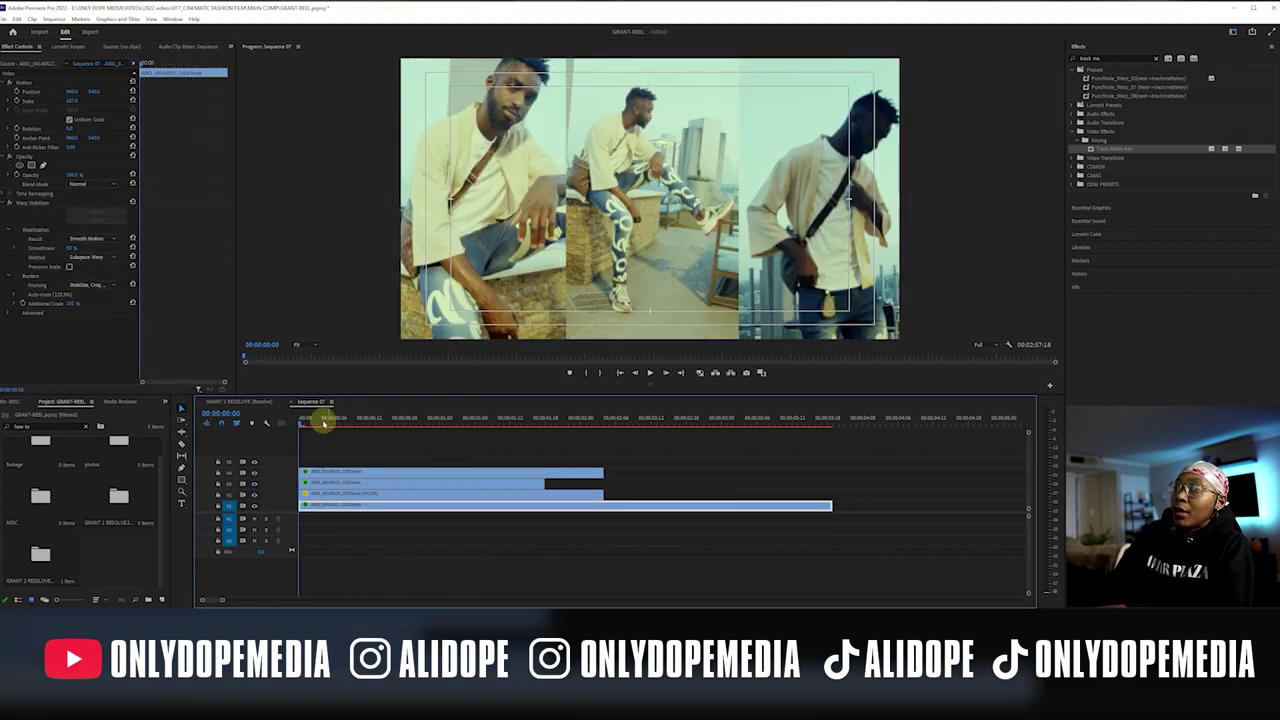
{"action": "left_click_drag", "start_coordinate": [314, 433], "coordinate": [753, 497]}
{"action": "left_click_drag", "start_coordinate": [318, 420], "coordinate": [731, 418]}
{"action": "scroll", "coordinate": [700, 437], "scroll_direction": "right", "scroll_amount": 4}
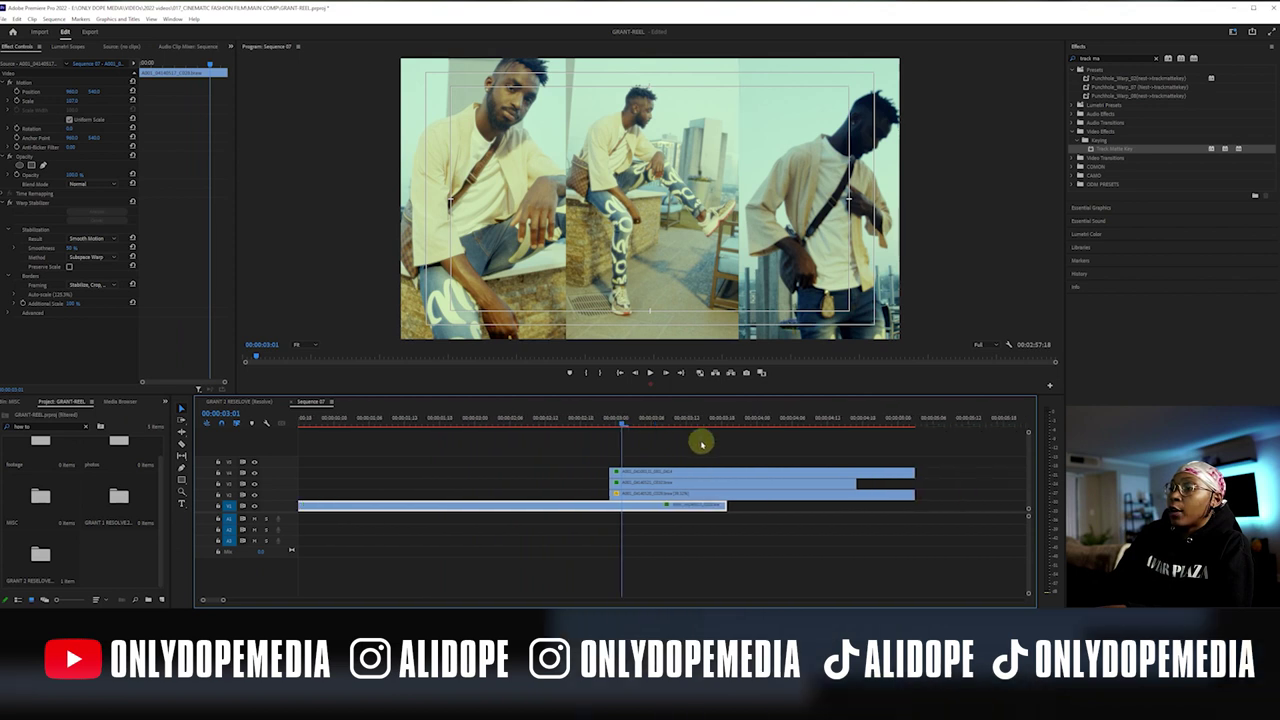
{"action": "mouse_move", "coordinate": [520, 420]}
{"action": "left_mouse_down"}
{"action": "mouse_move", "coordinate": [371, 420]}
{"action": "mouse_move", "coordinate": [666, 422]}
{"action": "mouse_move", "coordinate": [491, 421]}
{"action": "mouse_move", "coordinate": [547, 418]}
{"action": "mouse_move", "coordinate": [517, 416]}
{"action": "left_mouse_up"}
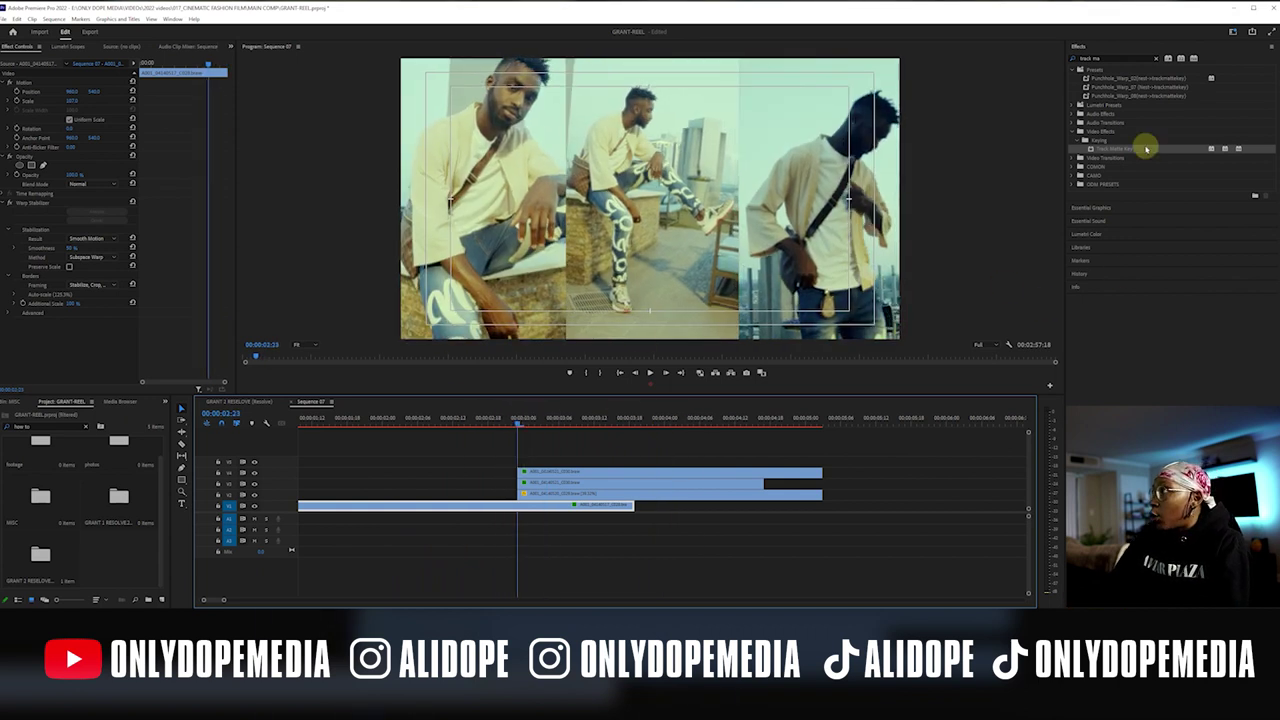
Find the Push video transition, apply it to the start of the V4 clip, and shorten it to about 5 frames
{"action": "left_click", "coordinate": [1138, 57]}
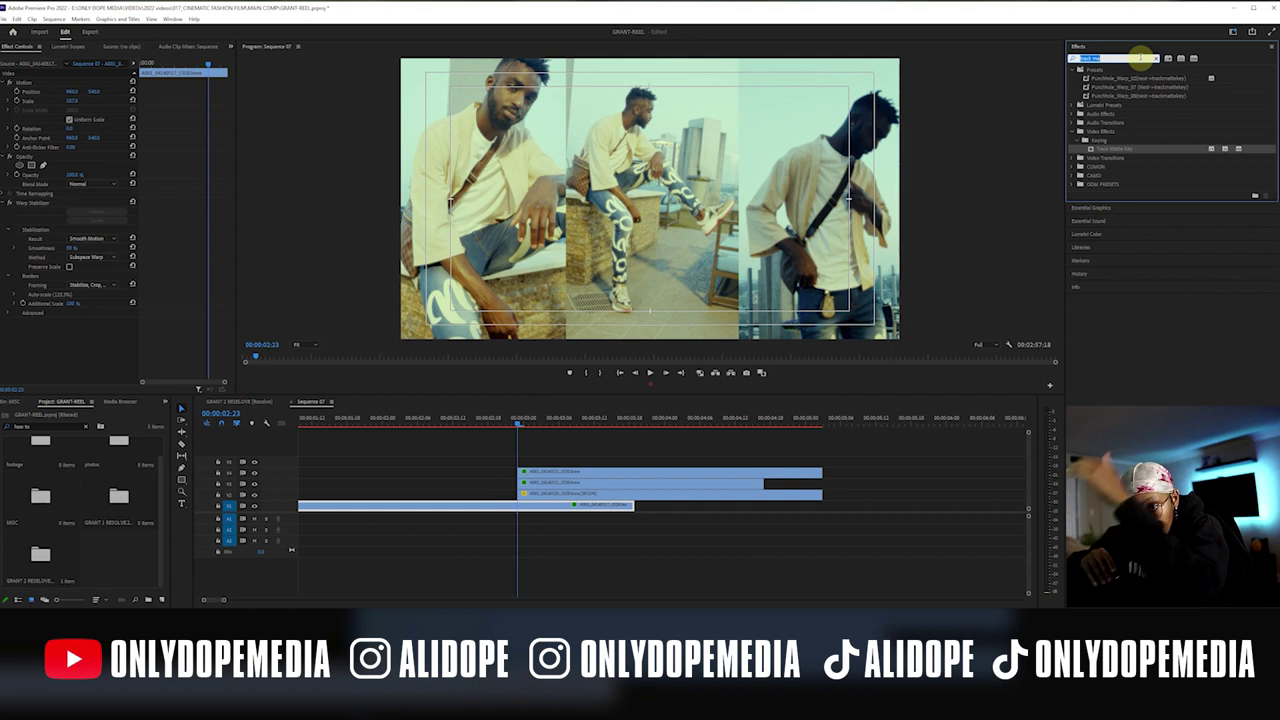
{"action": "key", "text": "BackSpace"}
{"action": "type", "text": "push"}
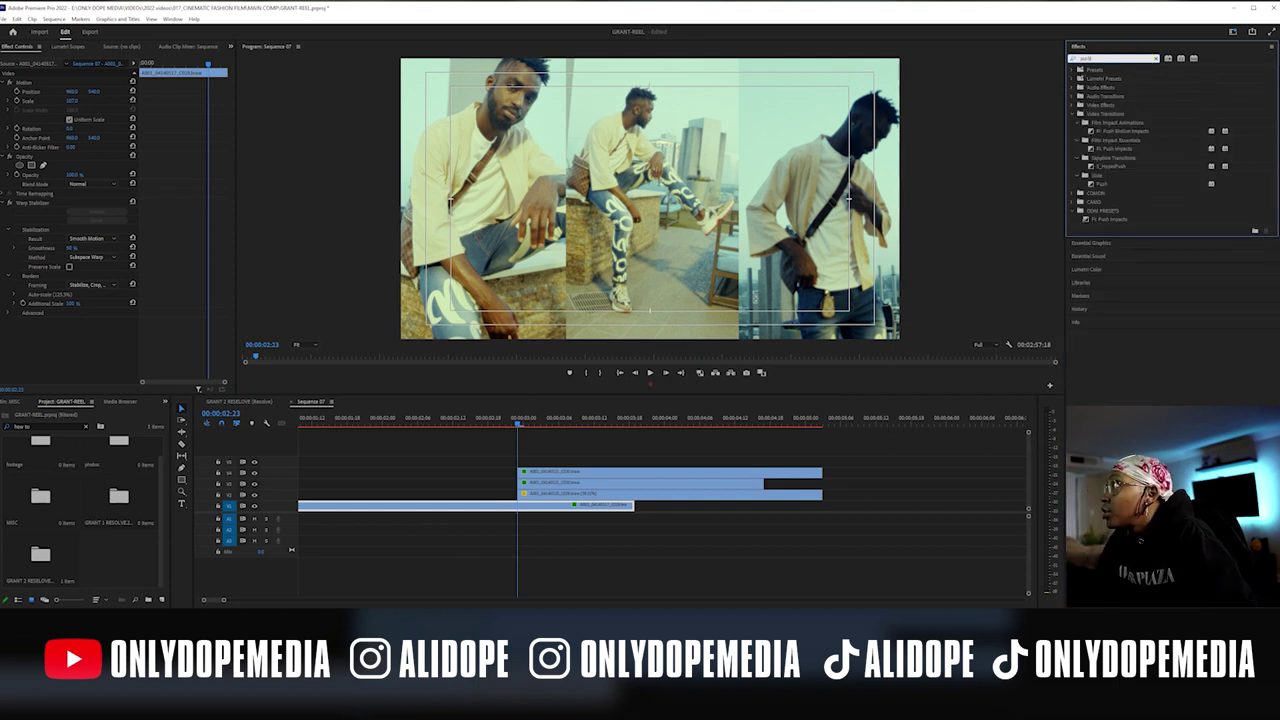
{"action": "left_click", "coordinate": [1108, 185]}
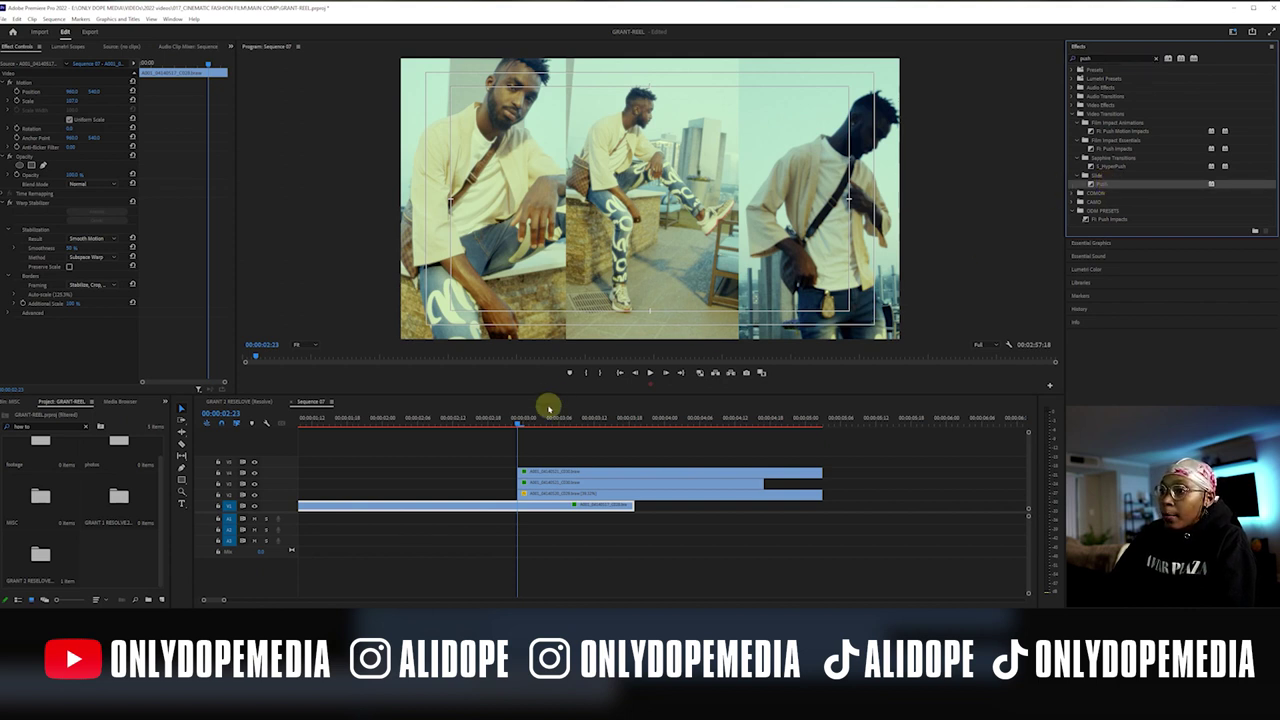
{"action": "left_click_drag", "start_coordinate": [523, 478], "coordinate": [520, 472]}
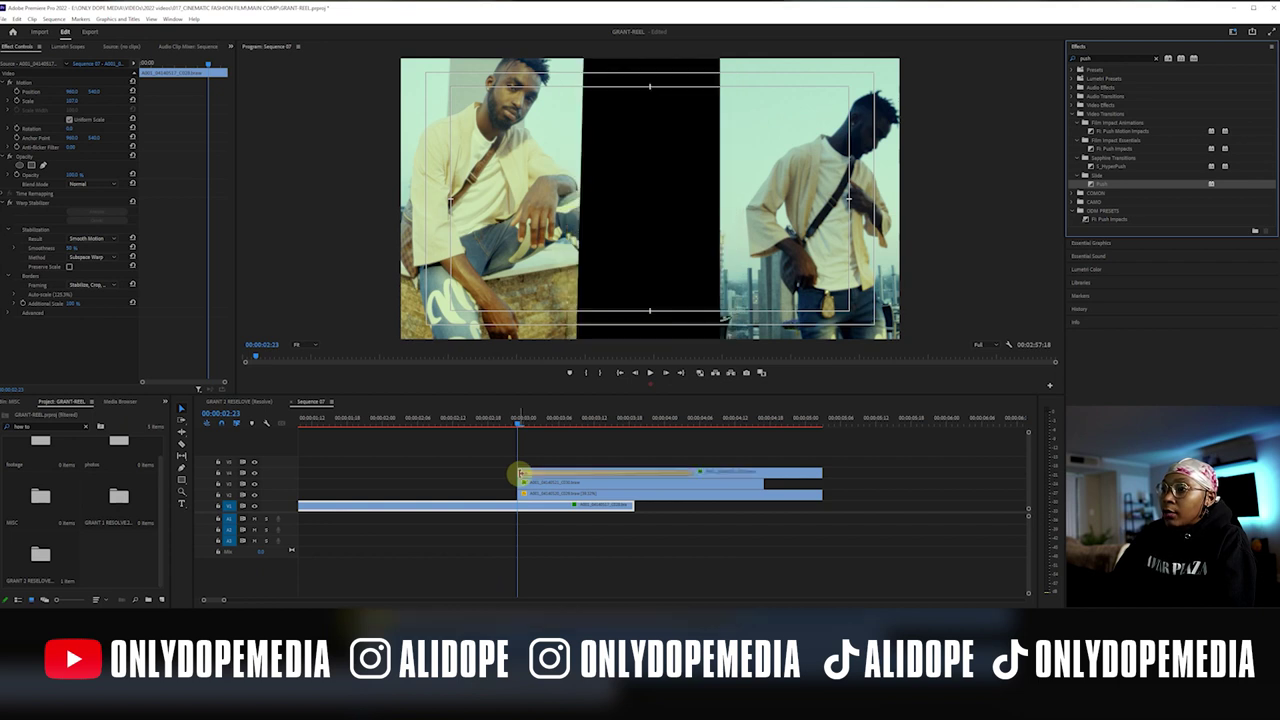
{"action": "left_click", "coordinate": [692, 472]}
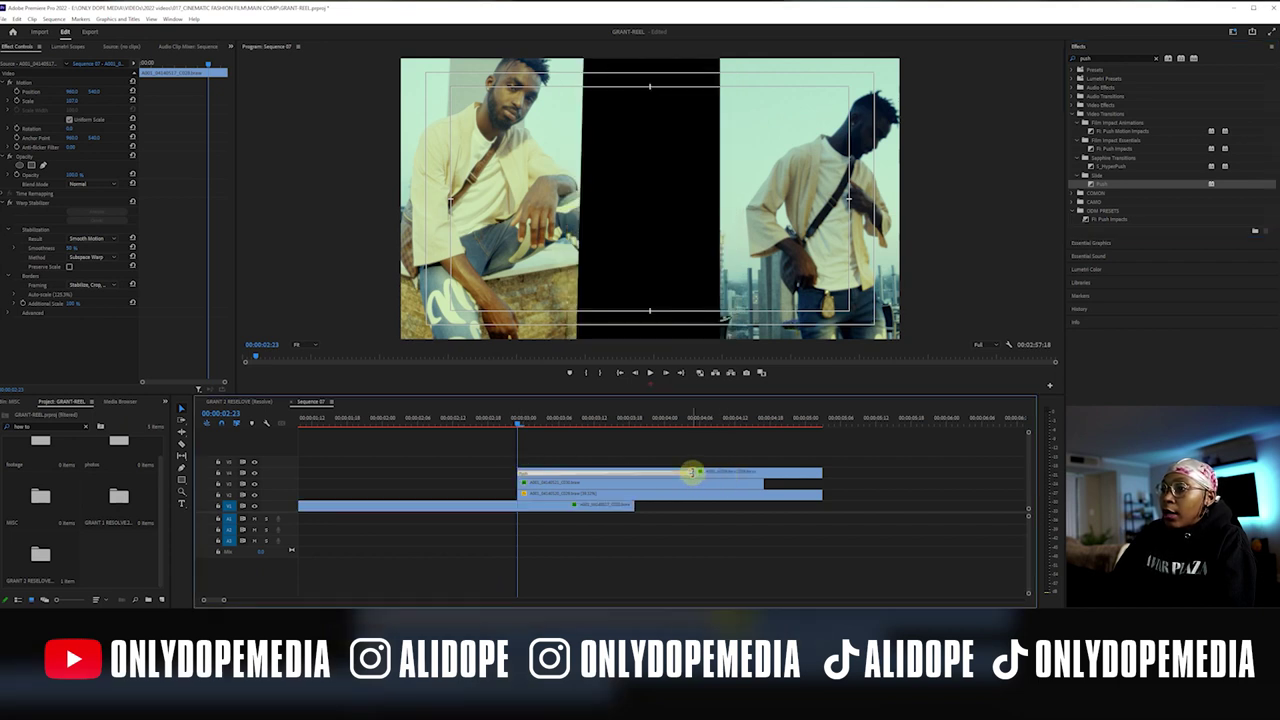
{"action": "left_click_drag", "start_coordinate": [689, 472], "coordinate": [565, 473]}
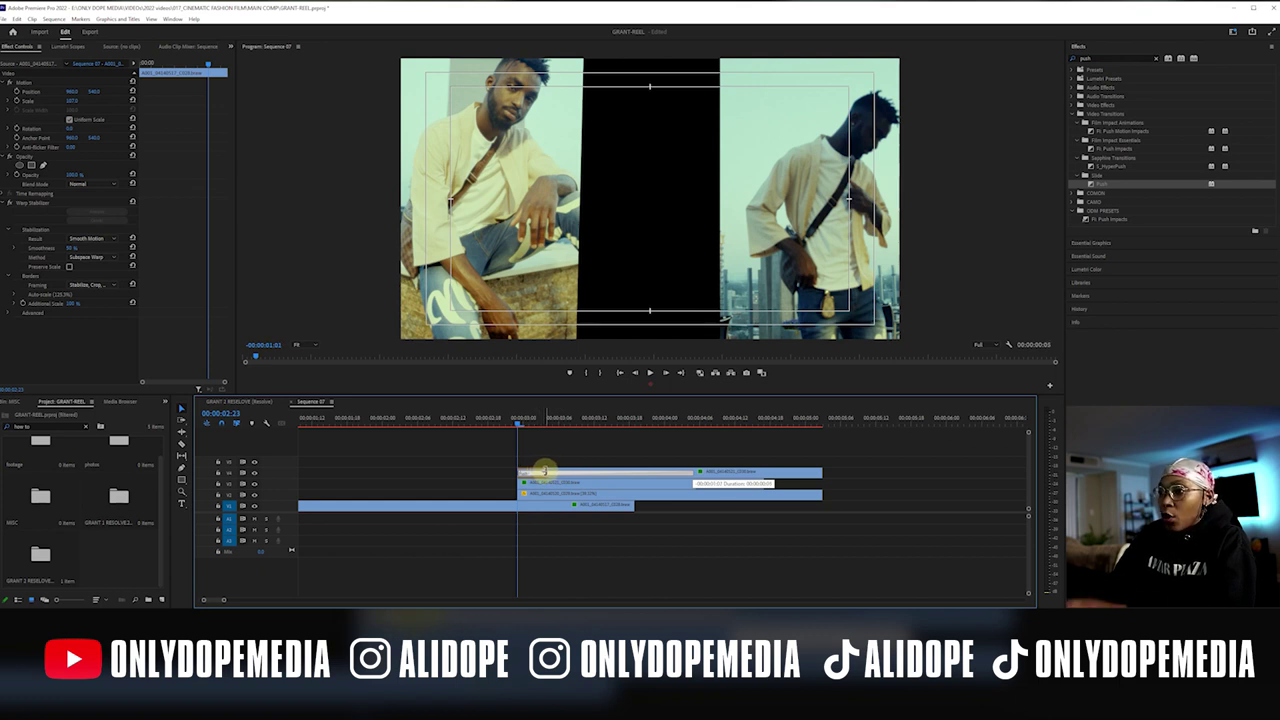
{"action": "left_click_drag", "start_coordinate": [543, 471], "coordinate": [572, 469]}
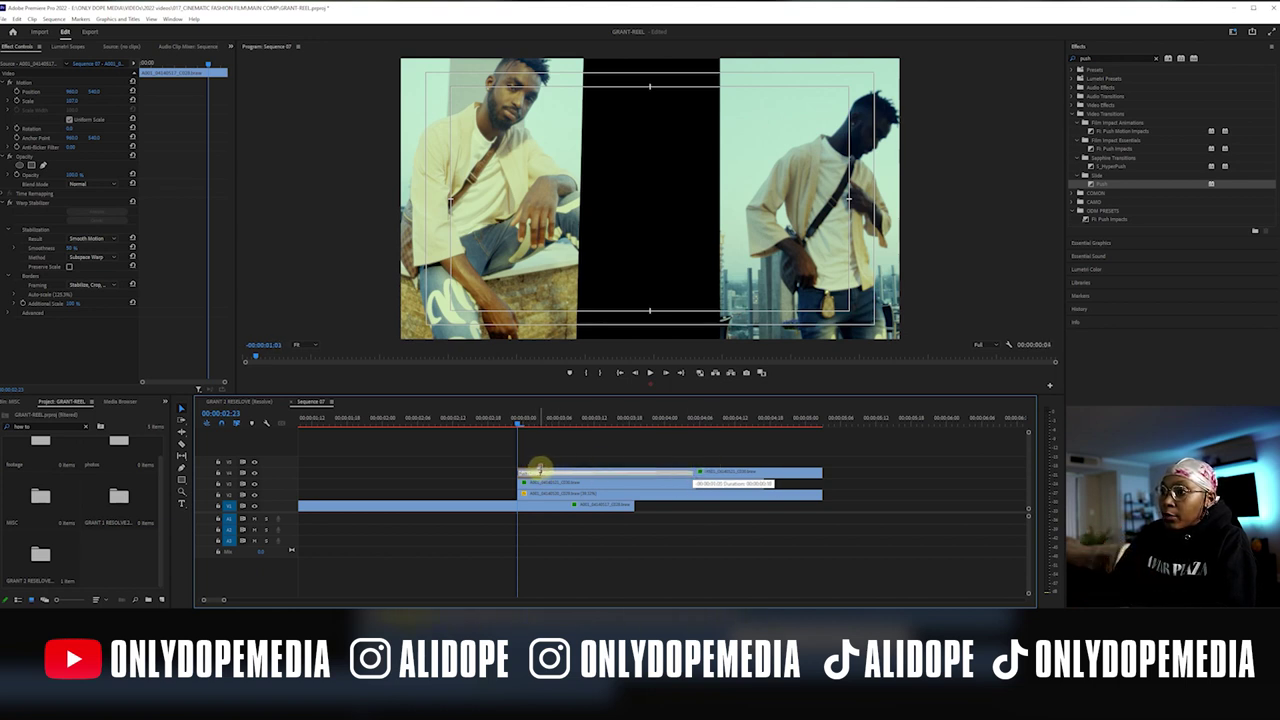
{"action": "left_click_drag", "start_coordinate": [541, 468], "coordinate": [540, 468]}
Set the V4 Push to travel from top to bottom with High anti-aliasing quality, and scrub through it
{"action": "left_click_drag", "start_coordinate": [518, 425], "coordinate": [537, 425]}
{"action": "left_click", "coordinate": [530, 470]}
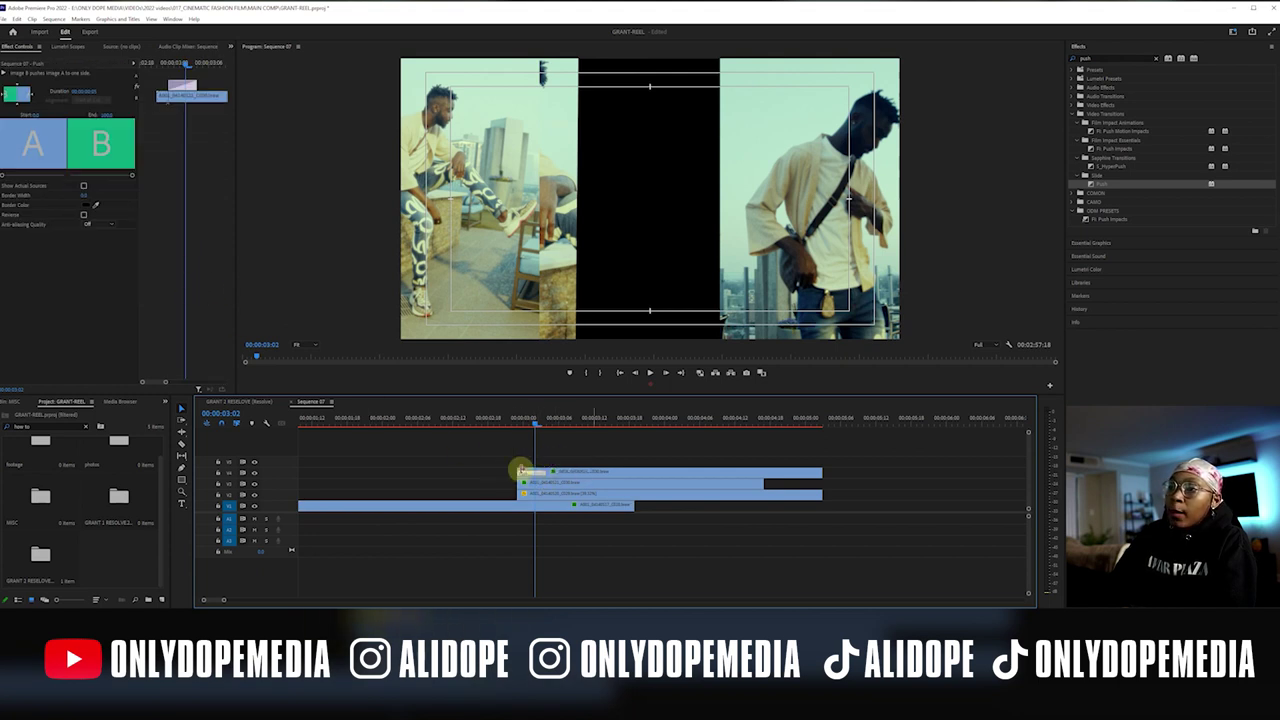
{"action": "left_click", "coordinate": [17, 84]}
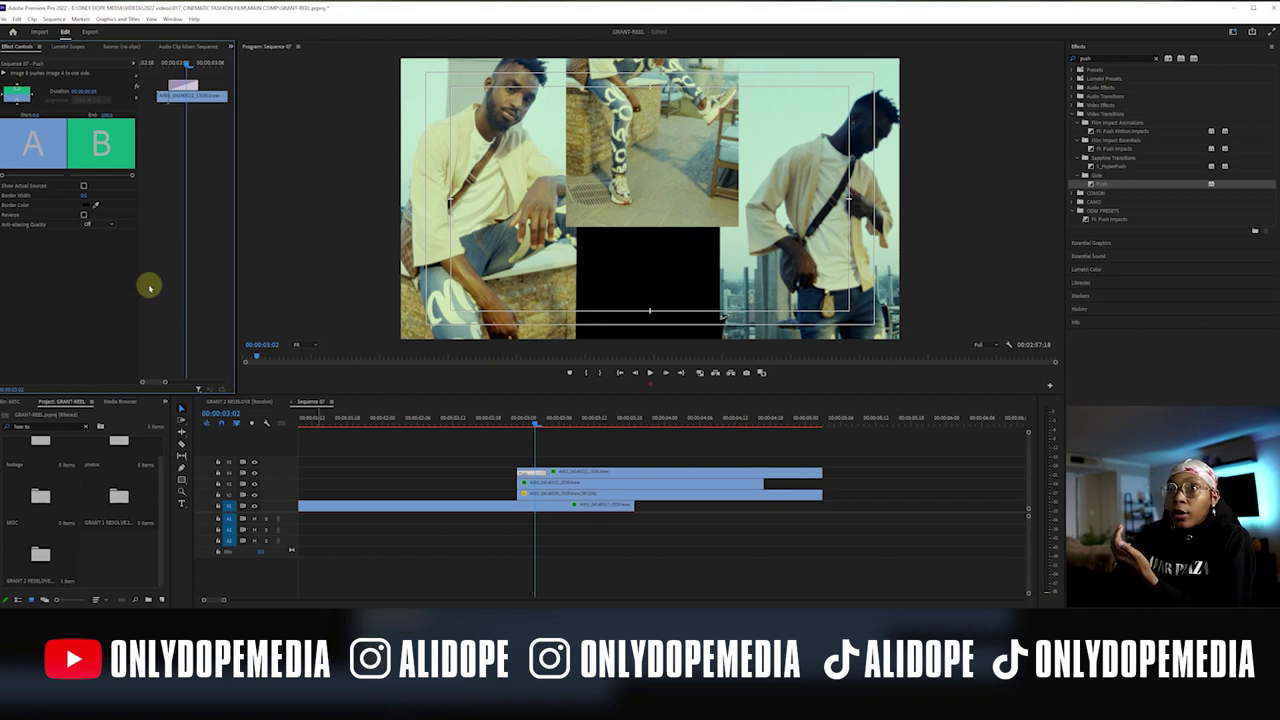
{"action": "left_click", "coordinate": [105, 223]}
{"action": "left_click", "coordinate": [100, 258]}
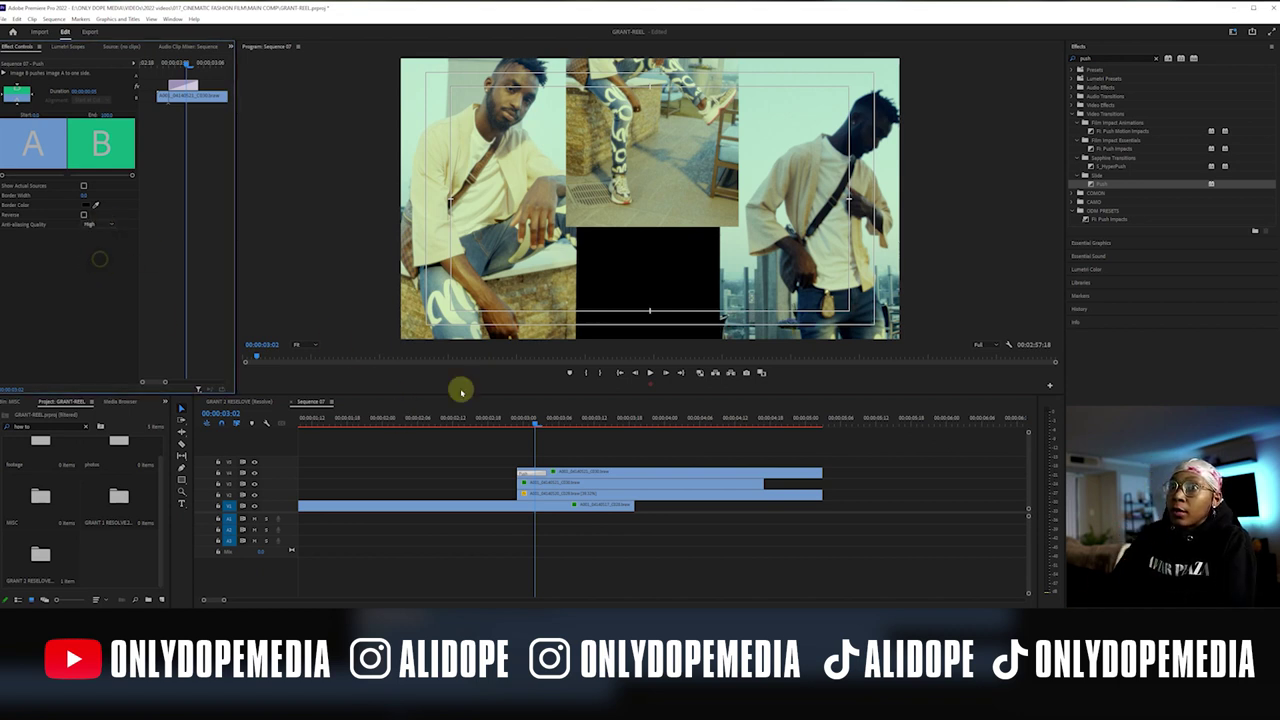
{"action": "left_click", "coordinate": [537, 434]}
{"action": "left_click_drag", "start_coordinate": [514, 420], "coordinate": [546, 418]}
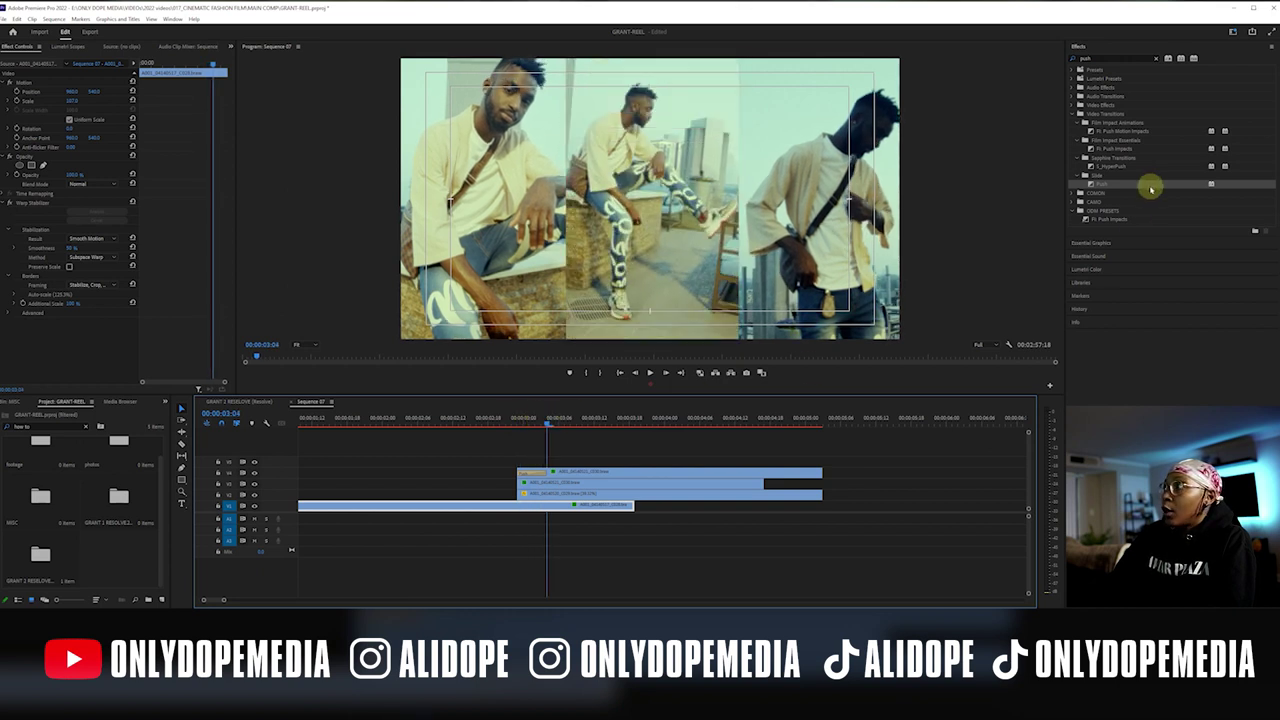
Add a 7-frame Push to the start of the V3 clip, travelling from right to left with High anti-aliasing quality
{"action": "left_click", "coordinate": [1101, 183]}
{"action": "left_click_drag", "start_coordinate": [557, 460], "coordinate": [532, 485]}
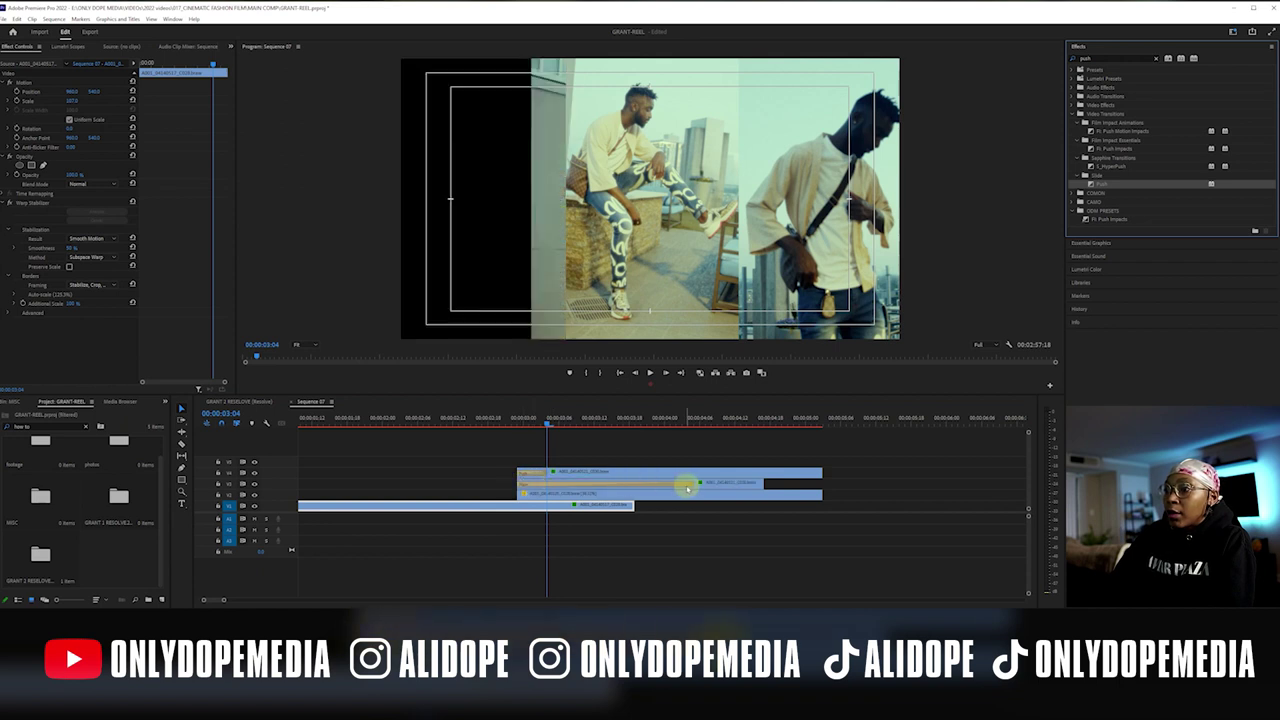
{"action": "left_click_drag", "start_coordinate": [691, 484], "coordinate": [569, 471]}
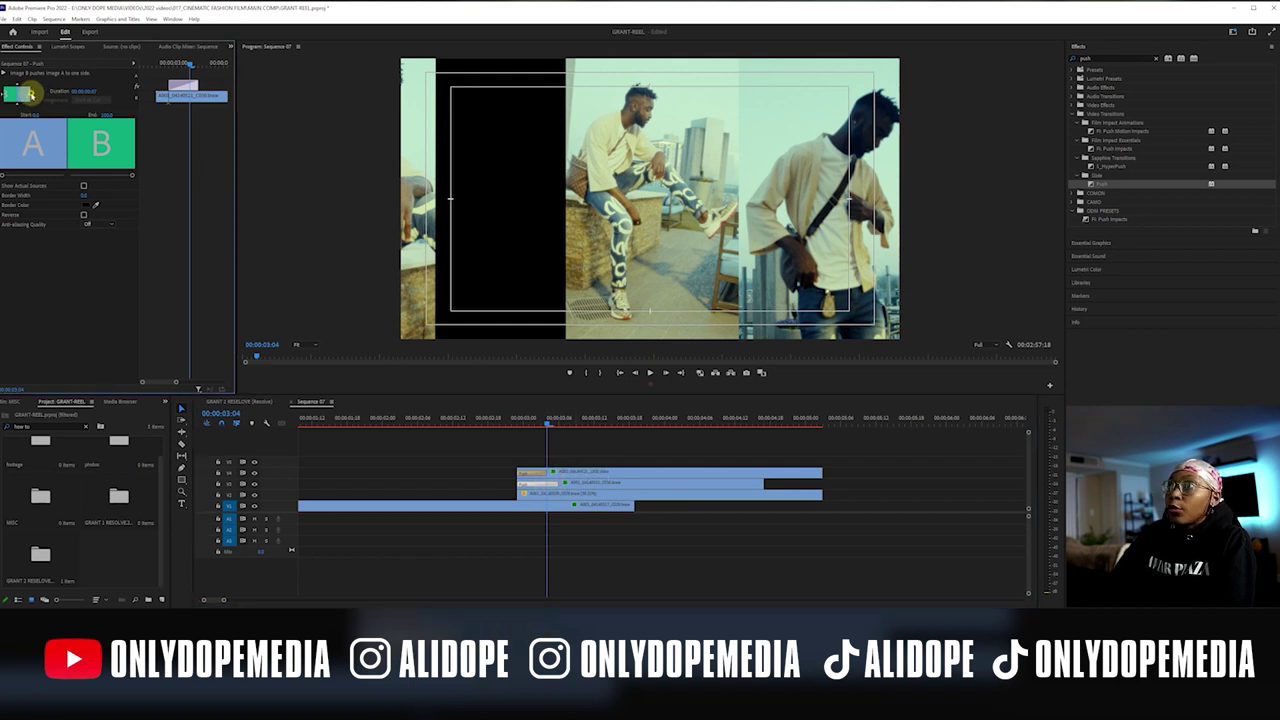
{"action": "left_click", "coordinate": [31, 95]}
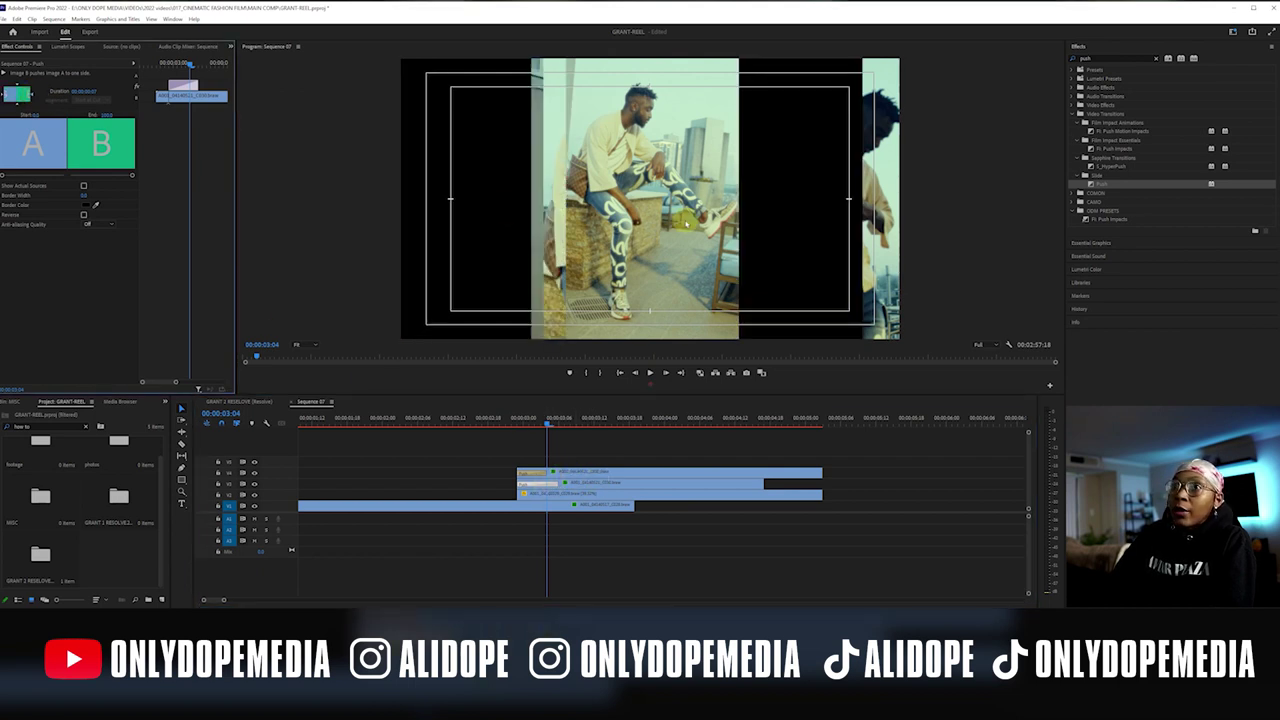
{"action": "left_click", "coordinate": [98, 225]}
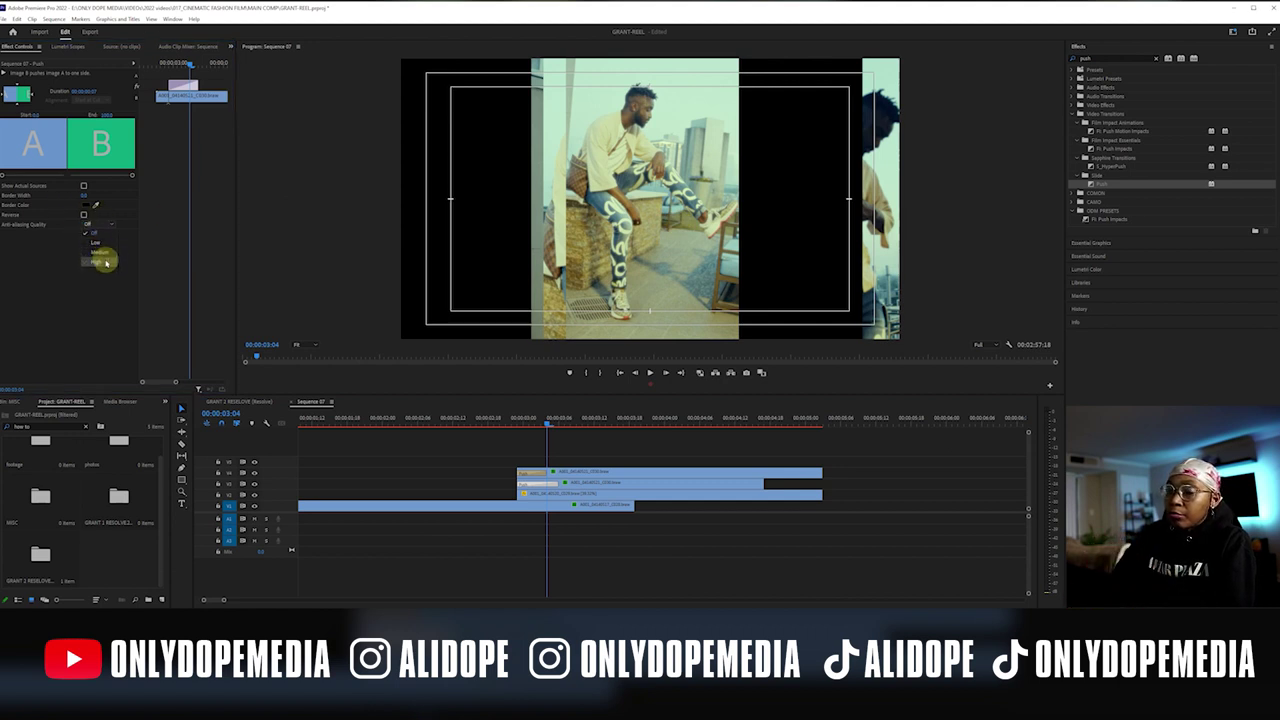
{"action": "left_click", "coordinate": [106, 262]}
Hide tracks V1 and V2 and scrub the V3 and V4 push transitions over black up to 00:00:03:06
{"action": "mouse_move", "coordinate": [522, 424]}
{"action": "left_mouse_down"}
{"action": "mouse_move", "coordinate": [489, 423]}
{"action": "mouse_move", "coordinate": [522, 418]}
{"action": "left_mouse_up"}
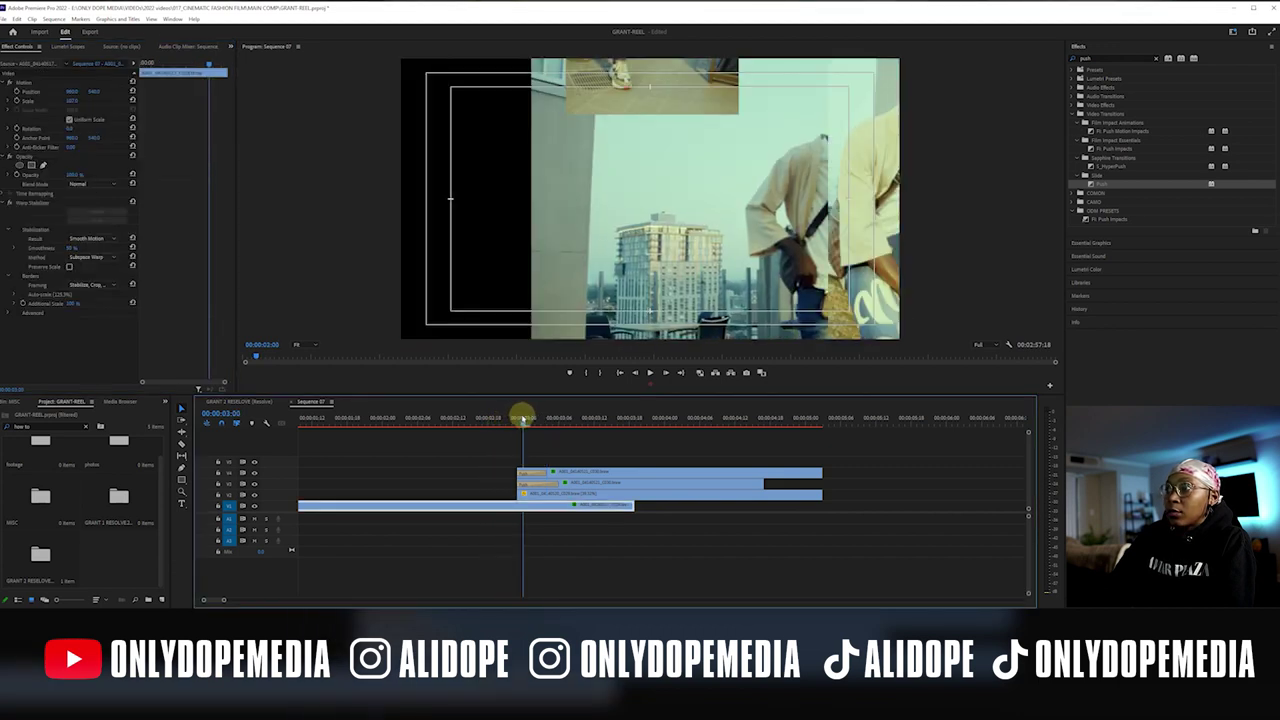
{"action": "left_click", "coordinate": [254, 494]}
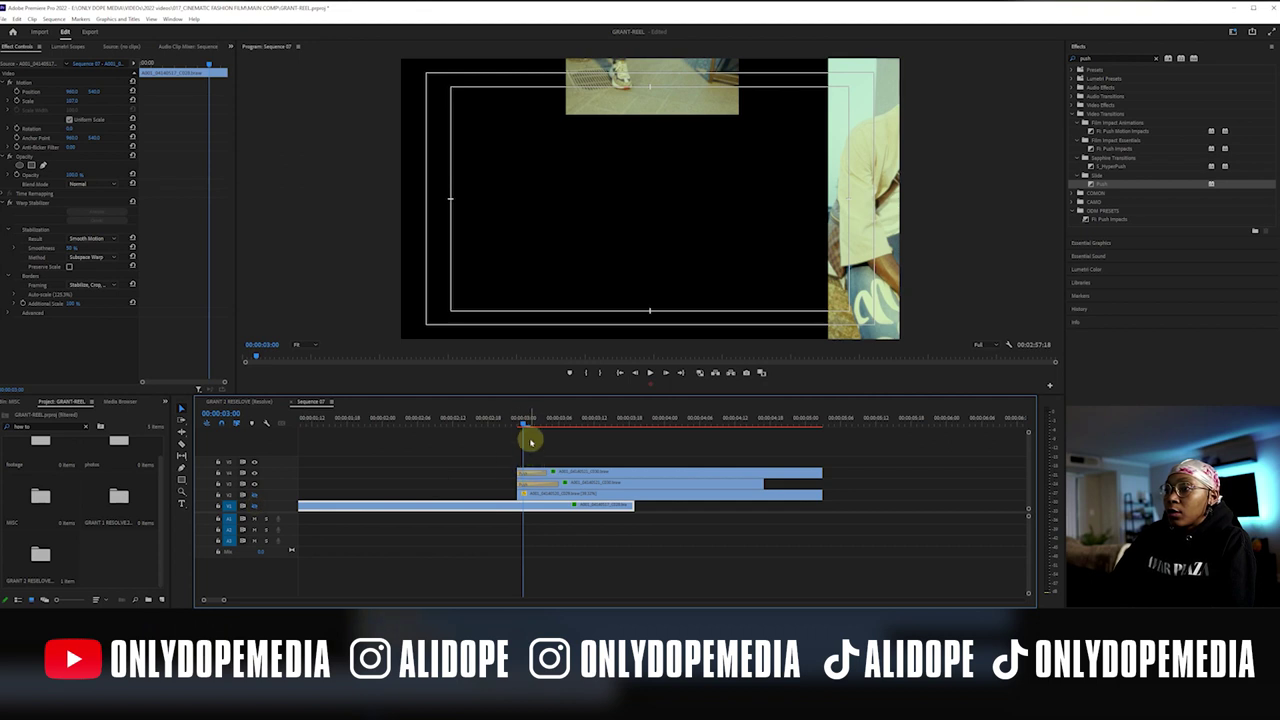
{"action": "left_click_drag", "start_coordinate": [520, 423], "coordinate": [560, 423]}
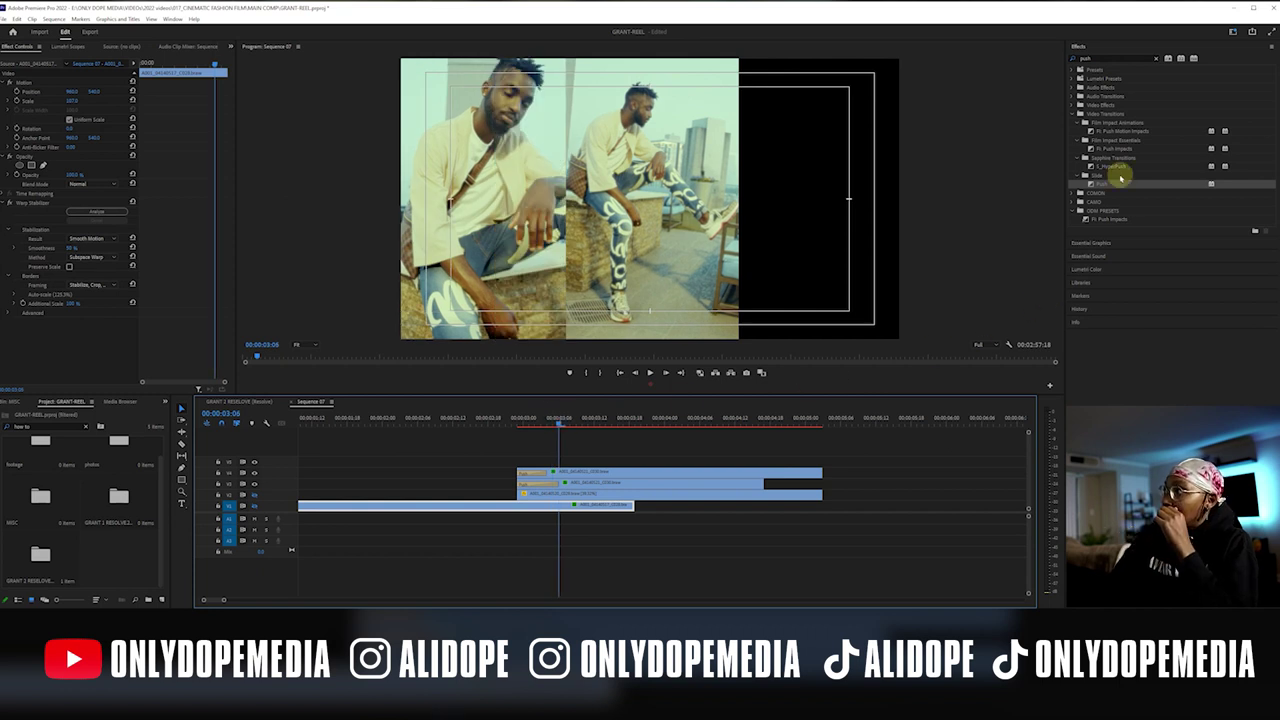
Add a 5-frame Push to the start of the V2 clip, travelling from left to right with High anti-aliasing quality
{"action": "left_click_drag", "start_coordinate": [1100, 188], "coordinate": [525, 494]}
{"action": "left_click_drag", "start_coordinate": [634, 497], "coordinate": [541, 499]}
{"action": "left_click_drag", "start_coordinate": [540, 425], "coordinate": [535, 424]}
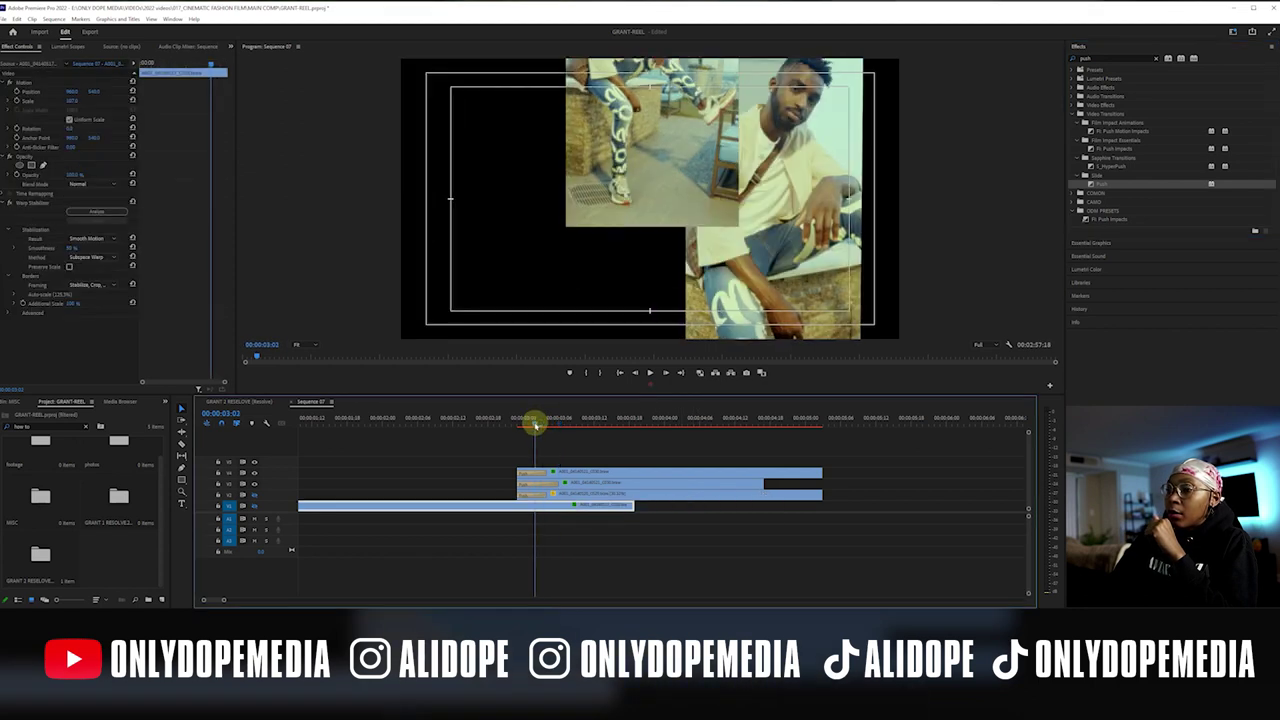
{"action": "left_click", "coordinate": [533, 494]}
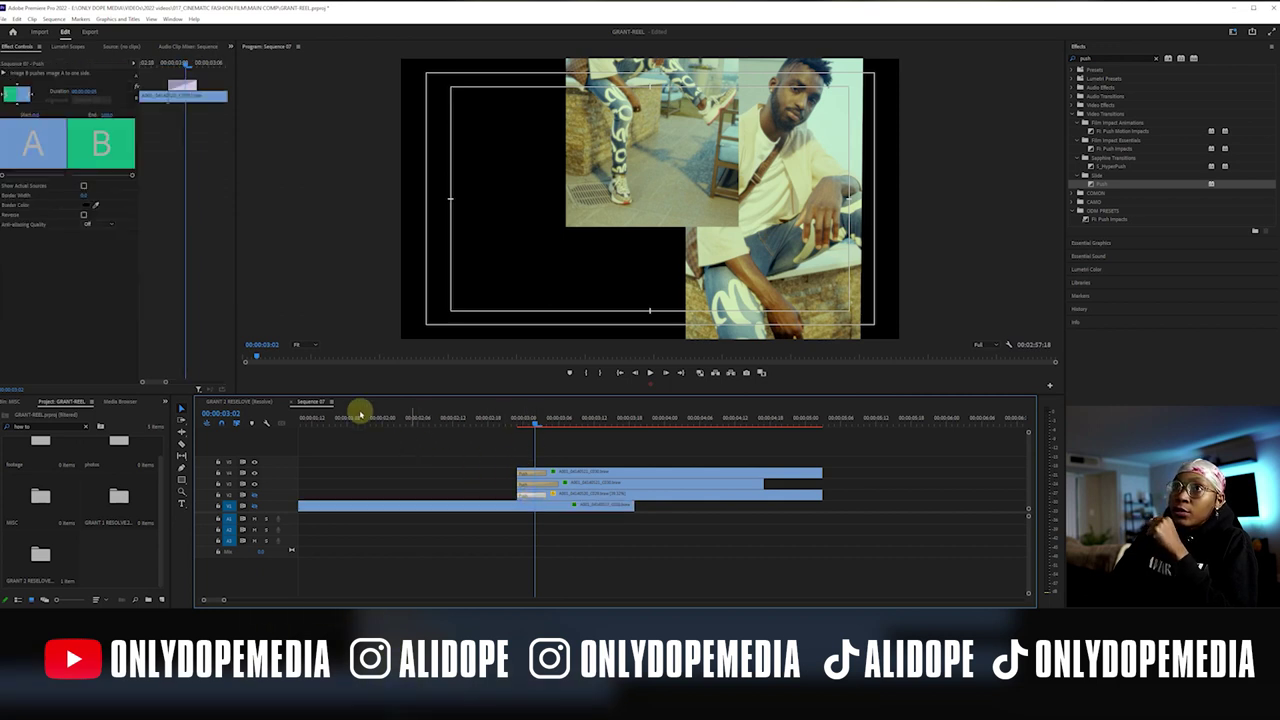
{"action": "left_click", "coordinate": [5, 95]}
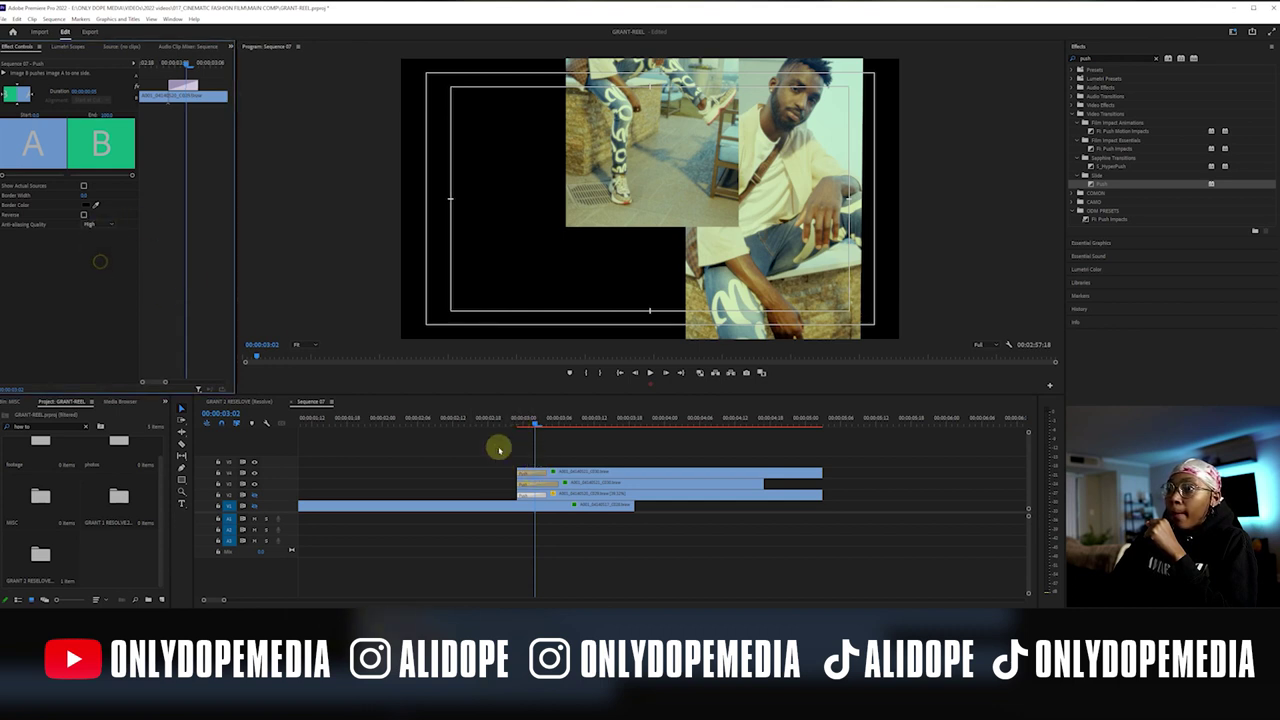
Show track V2 again and scrub the three panels pushing in together between 00:00:03:01 and 00:00:03:07
{"action": "left_click_drag", "start_coordinate": [534, 427], "coordinate": [569, 428]}
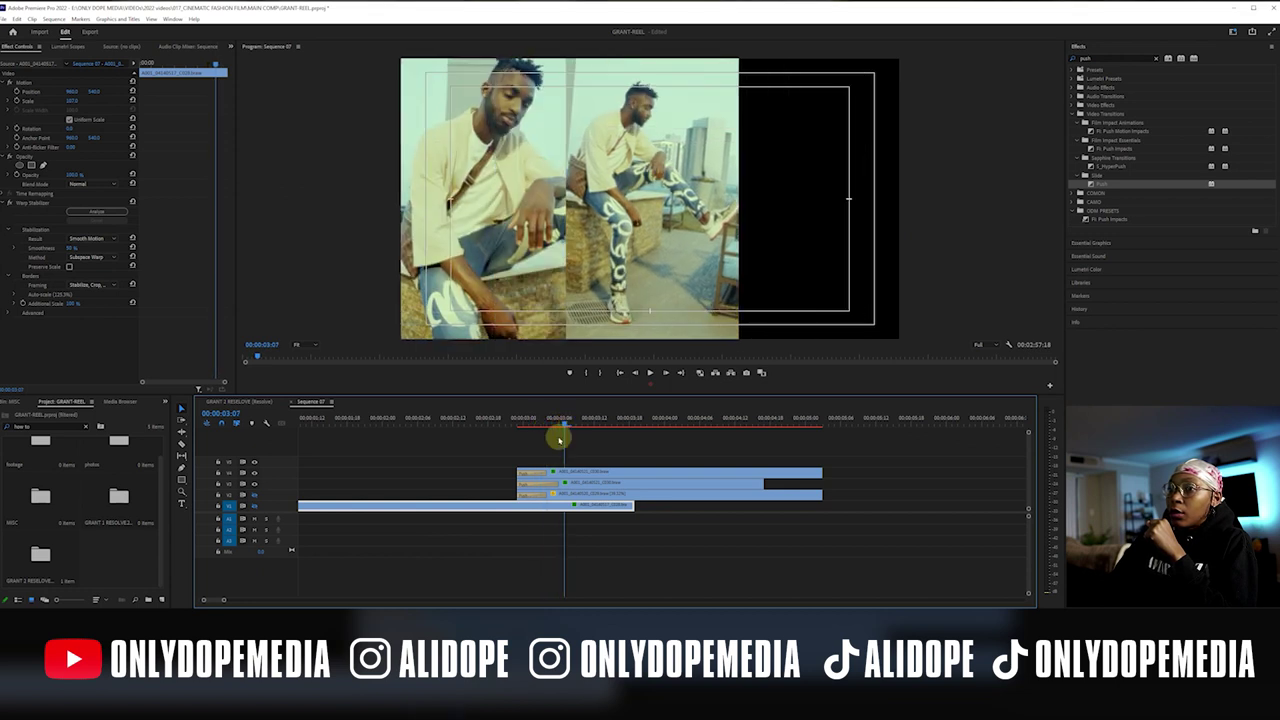
{"action": "mouse_move", "coordinate": [537, 424]}
{"action": "left_mouse_down"}
{"action": "mouse_move", "coordinate": [491, 429]}
{"action": "mouse_move", "coordinate": [532, 428]}
{"action": "left_mouse_up"}
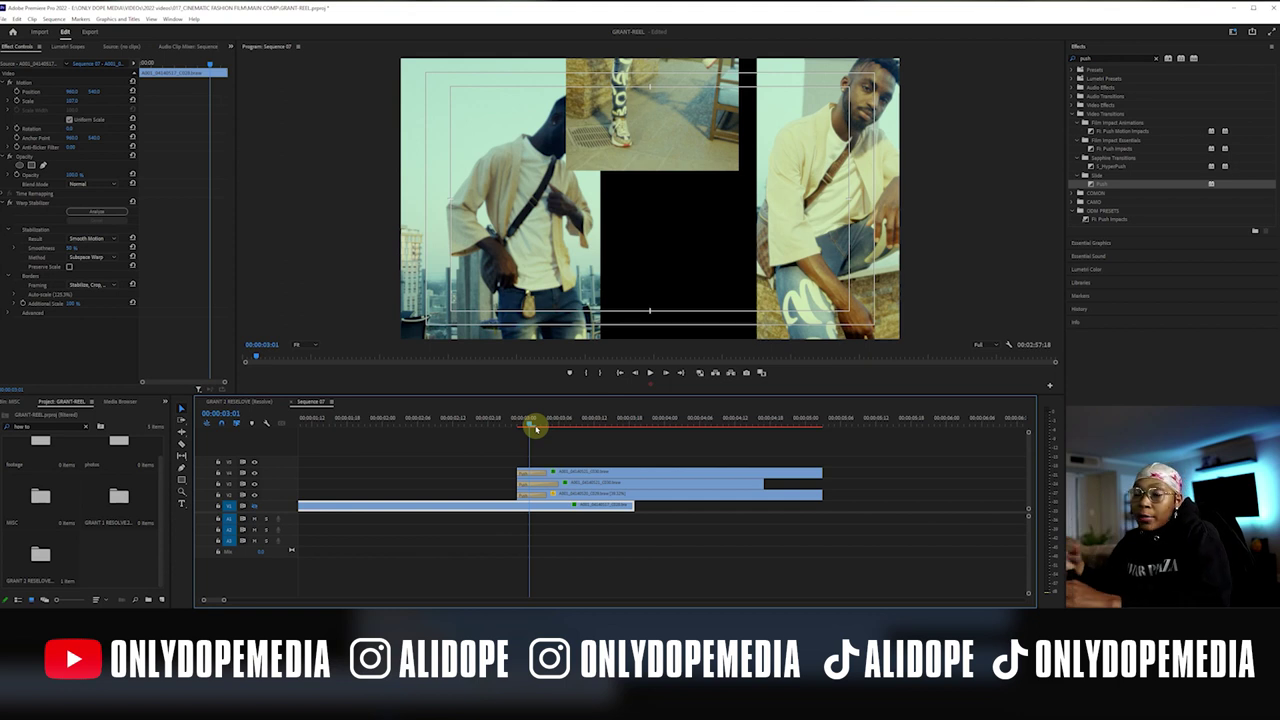
{"action": "mouse_move", "coordinate": [530, 427]}
{"action": "left_mouse_down"}
{"action": "mouse_move", "coordinate": [602, 428]}
{"action": "mouse_move", "coordinate": [549, 435]}
{"action": "left_mouse_up"}
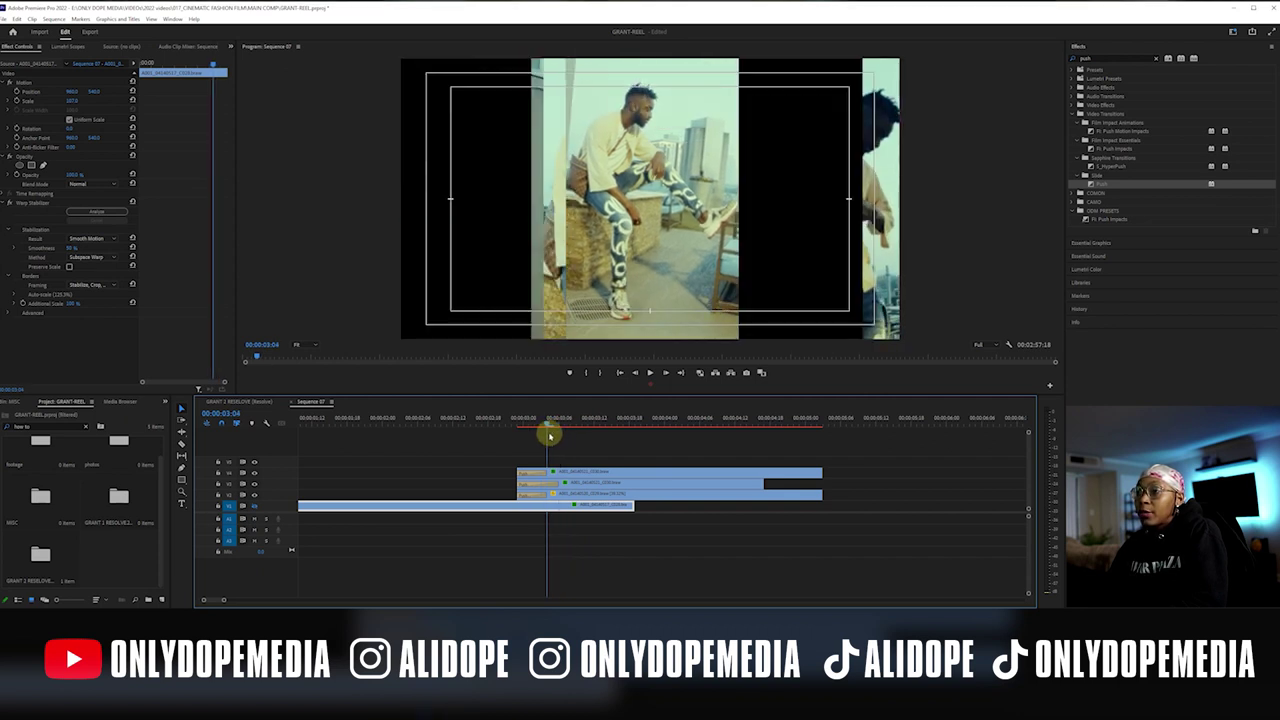
Turn track V1 back on and scrub from 00:00:02:00 into the push transitions over the background footage
{"action": "left_click", "coordinate": [571, 482]}
{"action": "left_click", "coordinate": [30, 321]}
{"action": "key", "text": "Delete"}
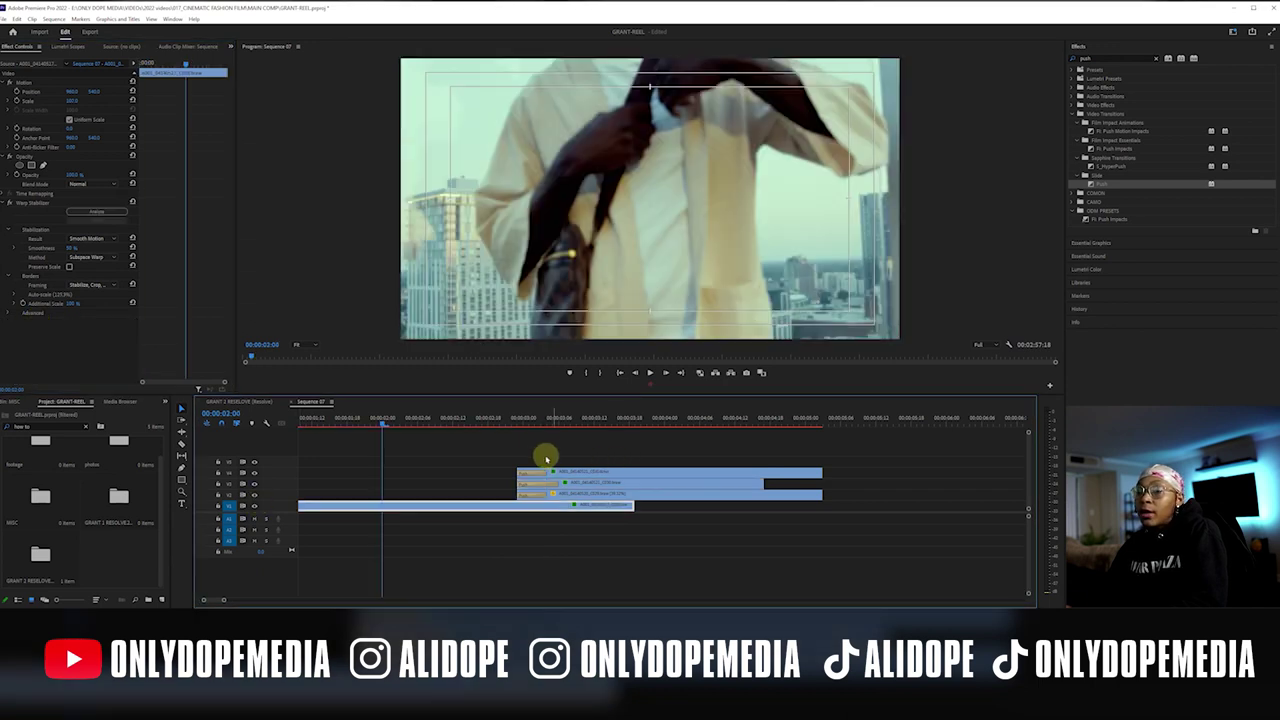
{"action": "left_click_drag", "start_coordinate": [440, 424], "coordinate": [528, 457]}
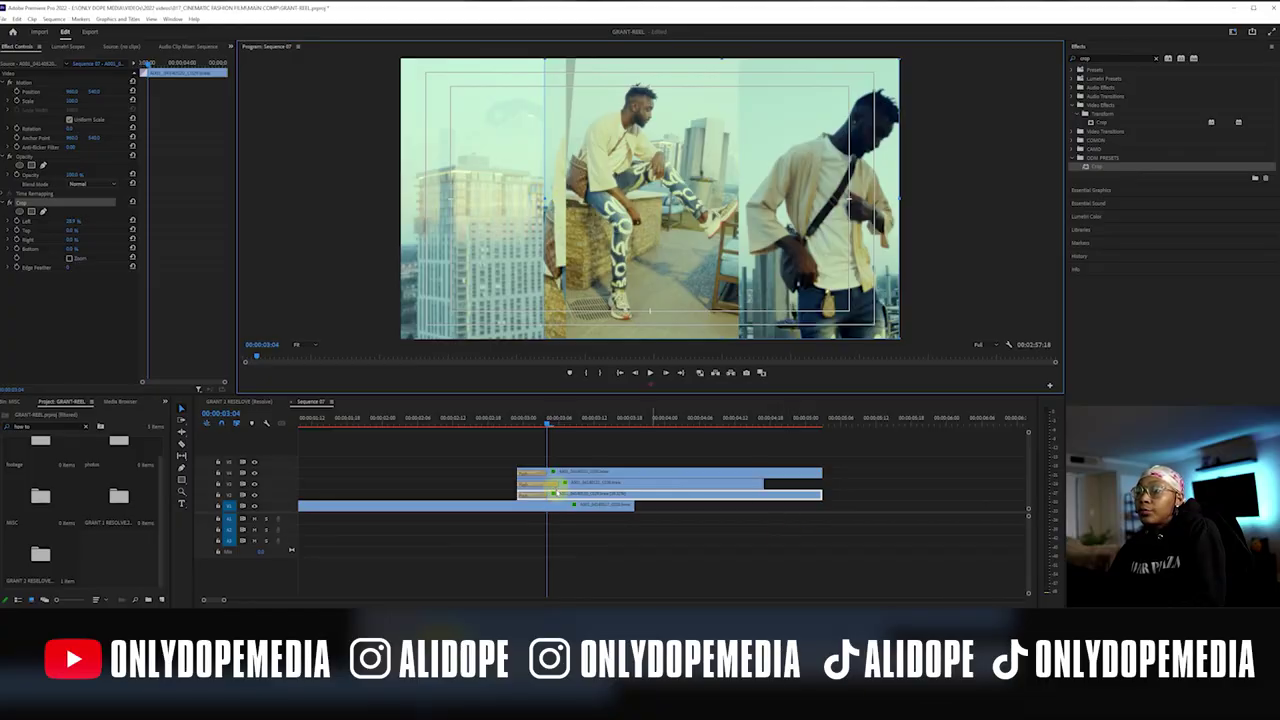
Scrub the three-panel split screen forward to 00:00:04:16 and back to 00:00:04:07
{"action": "left_click", "coordinate": [566, 442]}
{"action": "left_click_drag", "start_coordinate": [526, 425], "coordinate": [753, 432]}
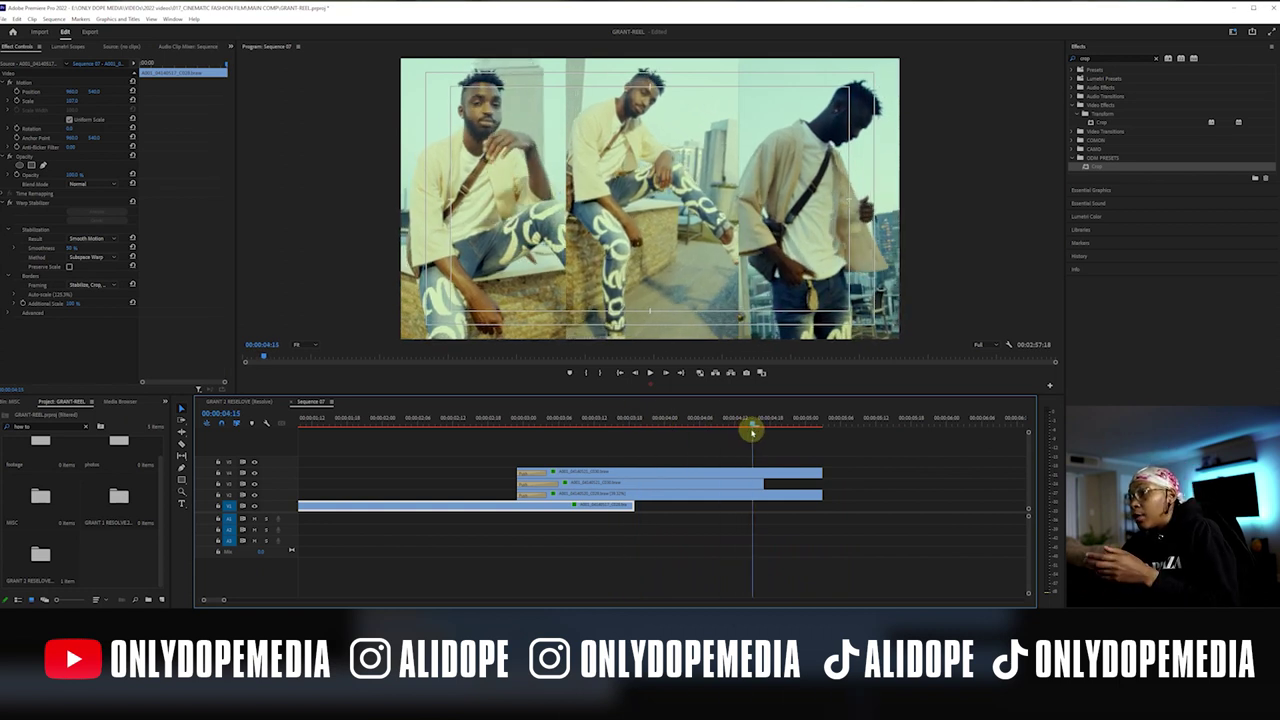
{"action": "left_click_drag", "start_coordinate": [753, 432], "coordinate": [759, 428]}
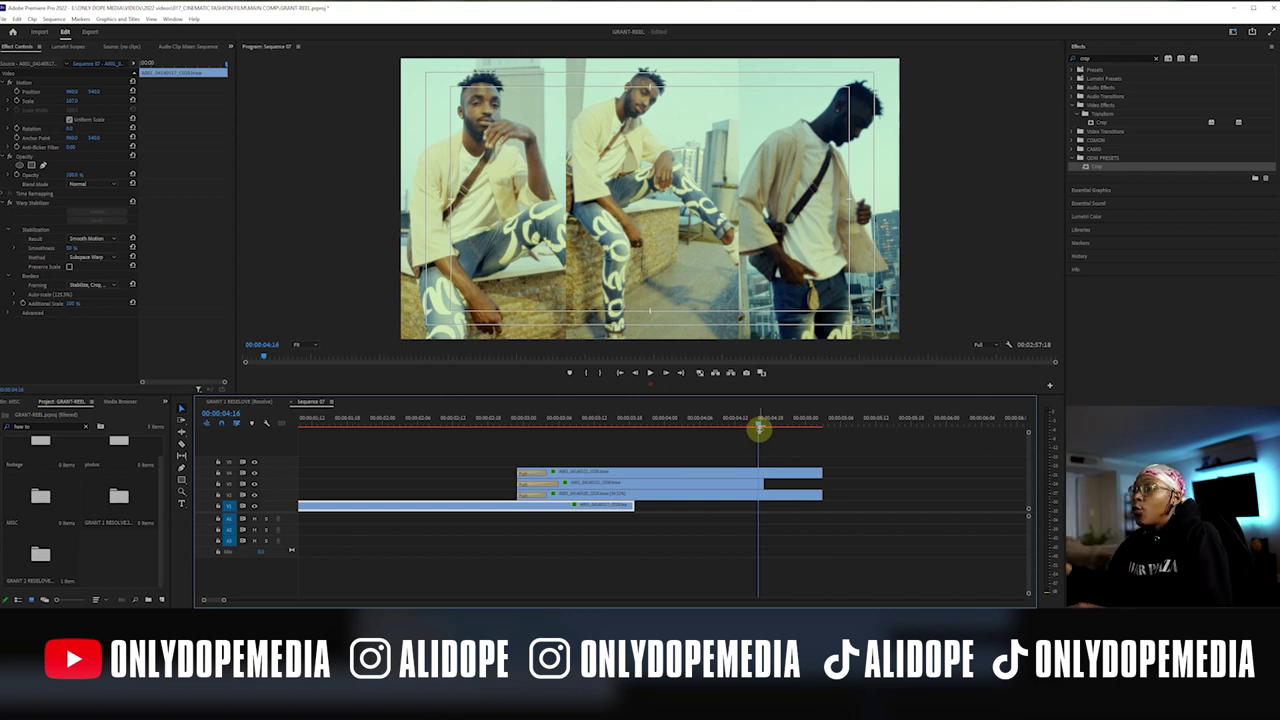
{"action": "left_click", "coordinate": [812, 448]}
{"action": "mouse_move", "coordinate": [730, 424]}
{"action": "left_mouse_down"}
{"action": "mouse_move", "coordinate": [563, 429]}
{"action": "mouse_move", "coordinate": [706, 424]}
{"action": "left_mouse_up"}
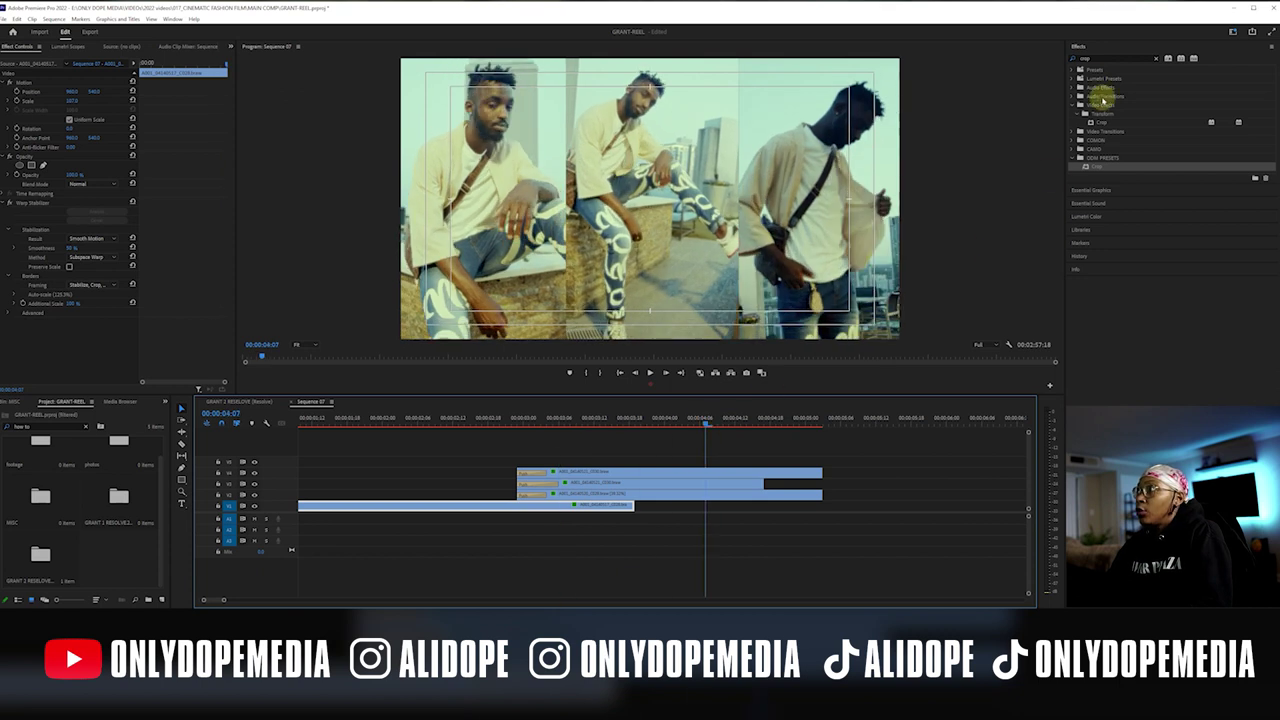
Add a Center Split of about 10 frames to the V3 clip's end, and extend the V1 background clip to the end of the V2 and V4 clips
{"action": "left_click", "coordinate": [1101, 59]}
{"action": "type", "text": "split"}
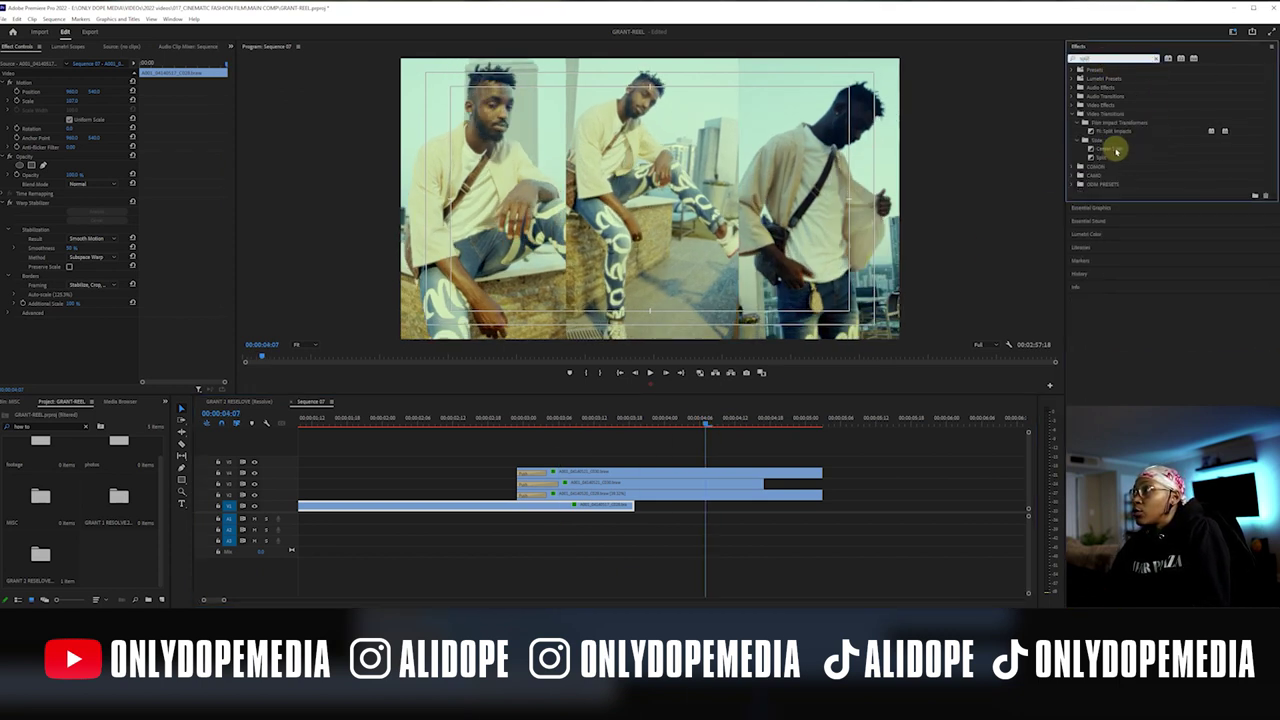
{"action": "left_click_drag", "start_coordinate": [1116, 150], "coordinate": [768, 488]}
{"action": "left_click_drag", "start_coordinate": [590, 484], "coordinate": [713, 481]}
{"action": "left_click_drag", "start_coordinate": [630, 506], "coordinate": [780, 509]}
{"action": "left_click_drag", "start_coordinate": [704, 424], "coordinate": [740, 427]}
Replace the Center Split at the end of the V3 clip with a Split transition and preview it at 00:00:04:11
{"action": "left_click", "coordinate": [1098, 150]}
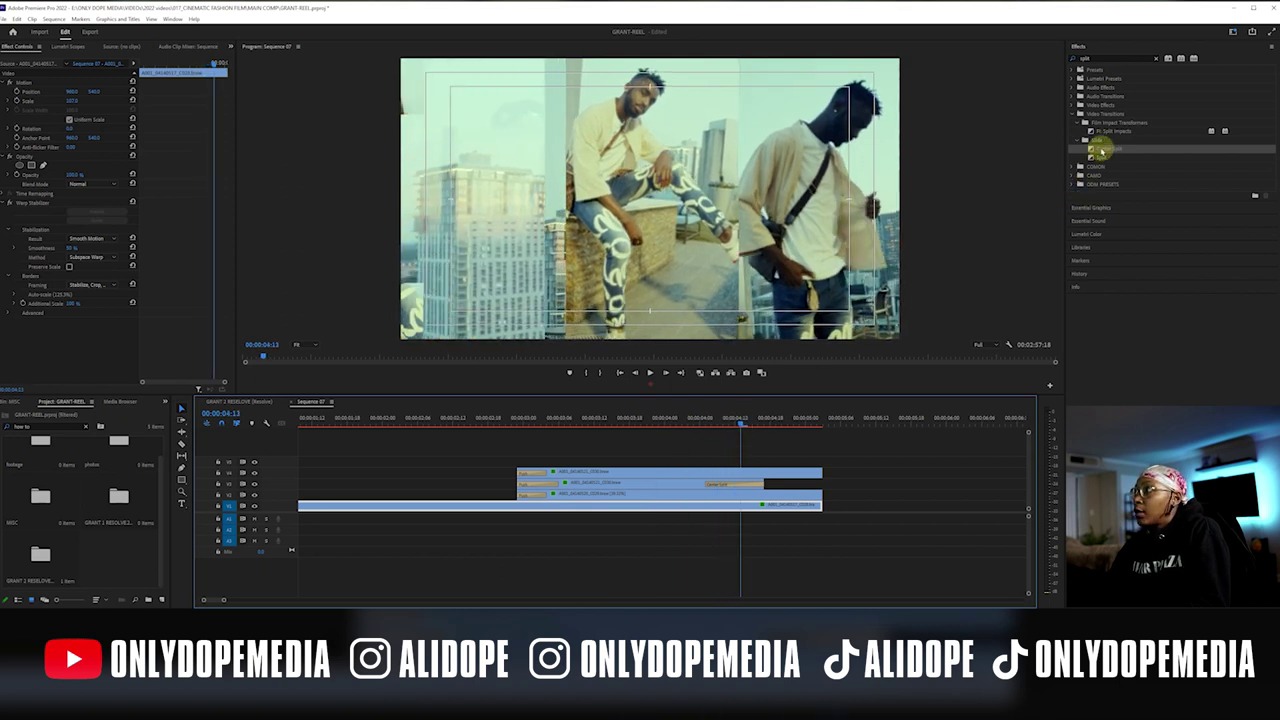
{"action": "left_click", "coordinate": [1100, 157]}
{"action": "left_click", "coordinate": [741, 425]}
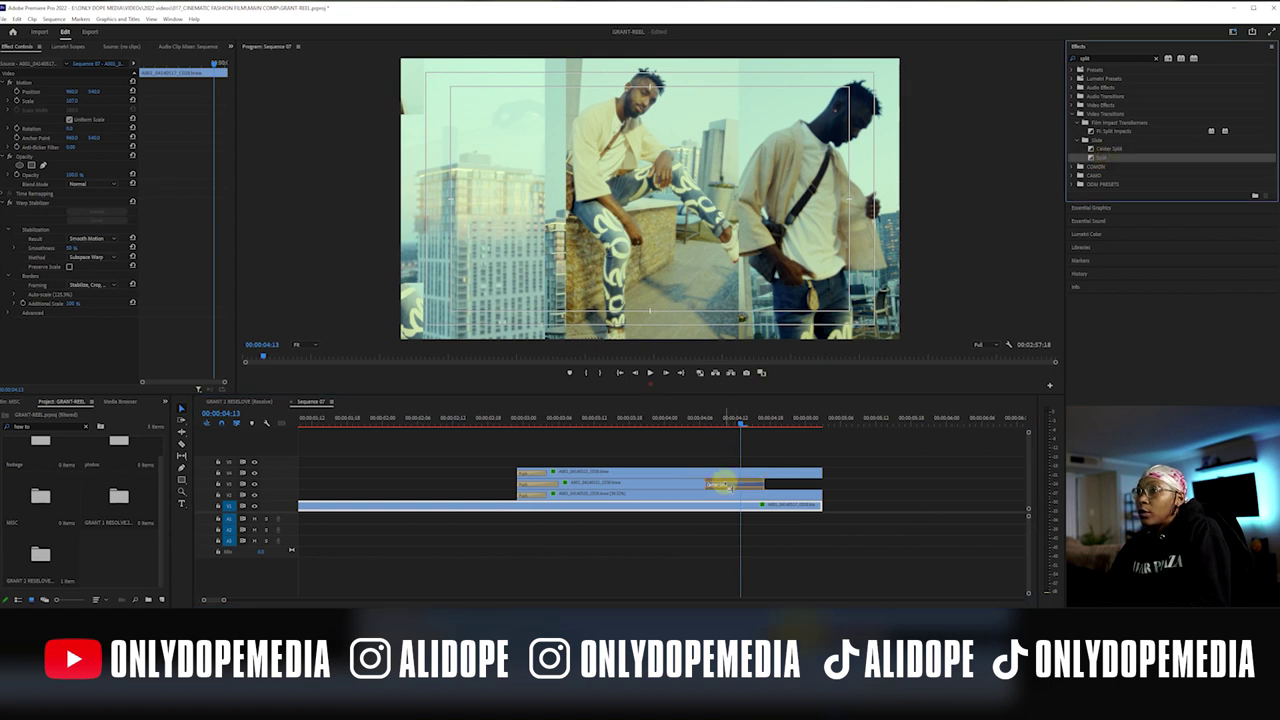
{"action": "left_click_drag", "start_coordinate": [722, 484], "coordinate": [726, 484]}
{"action": "mouse_move", "coordinate": [718, 413]}
{"action": "left_mouse_down"}
{"action": "mouse_move", "coordinate": [700, 423]}
{"action": "mouse_move", "coordinate": [731, 425]}
{"action": "left_mouse_up"}
{"action": "left_click", "coordinate": [722, 486]}
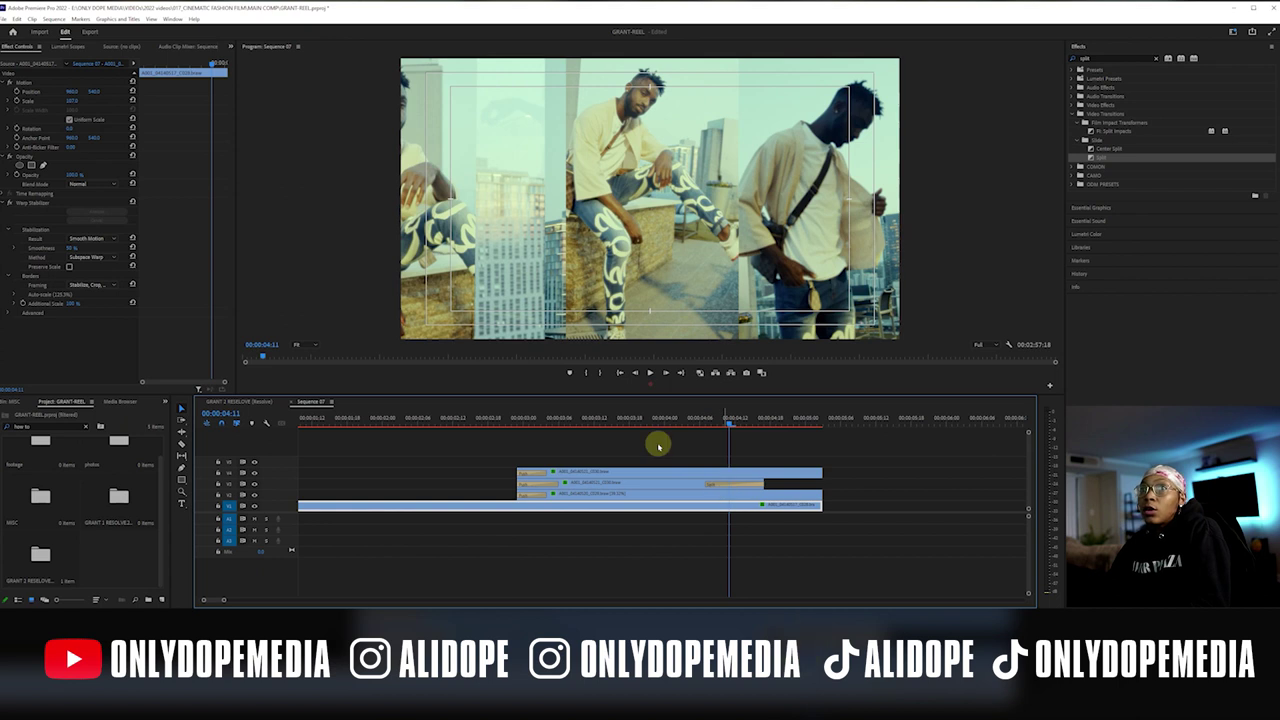
Enable Reverse on the V3 clip's Split transition and check it at 00:00:04:11
{"action": "left_click", "coordinate": [716, 485]}
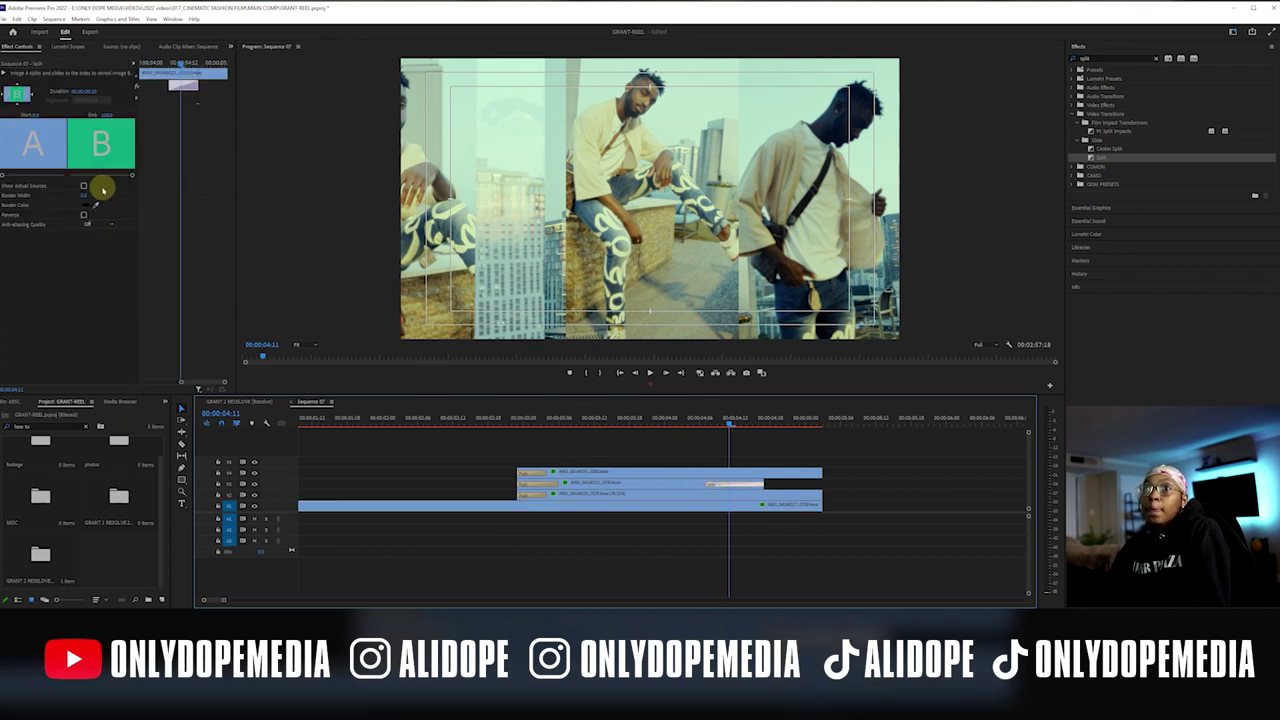
{"action": "left_click", "coordinate": [82, 185]}
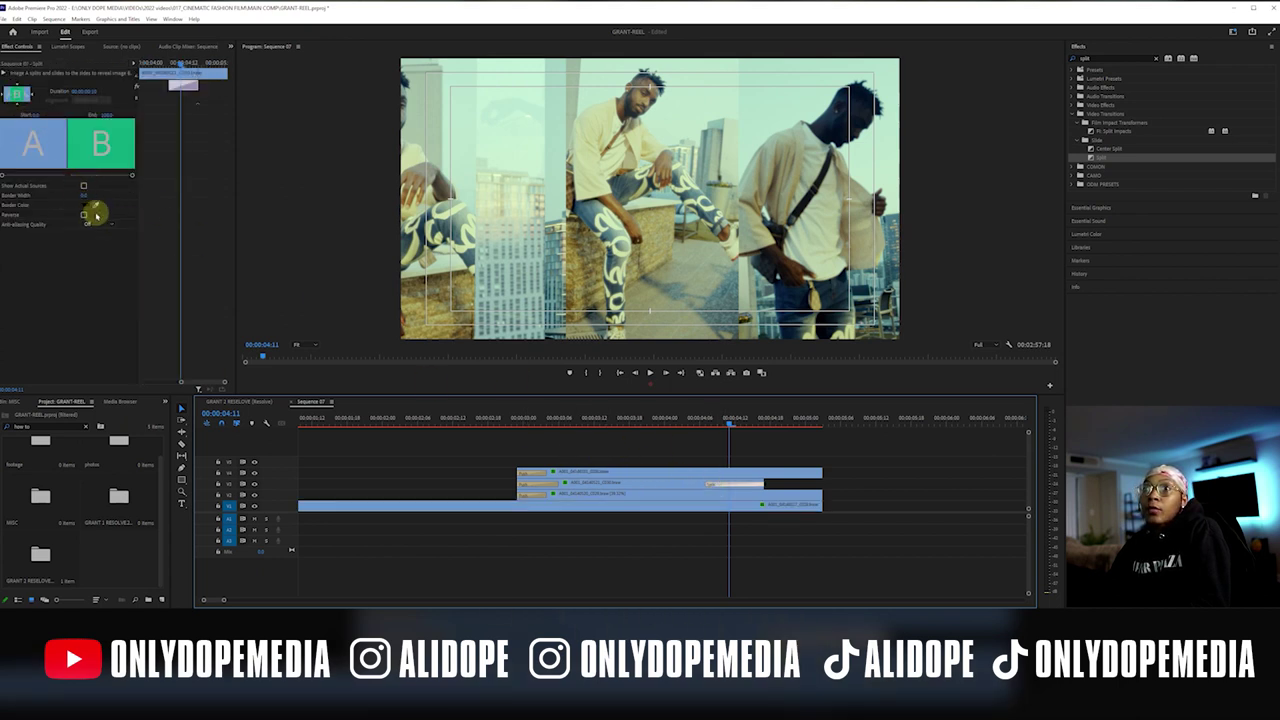
{"action": "left_click", "coordinate": [84, 216]}
{"action": "mouse_move", "coordinate": [731, 418]}
{"action": "left_mouse_down"}
{"action": "mouse_move", "coordinate": [674, 420]}
{"action": "mouse_move", "coordinate": [729, 419]}
{"action": "left_mouse_up"}
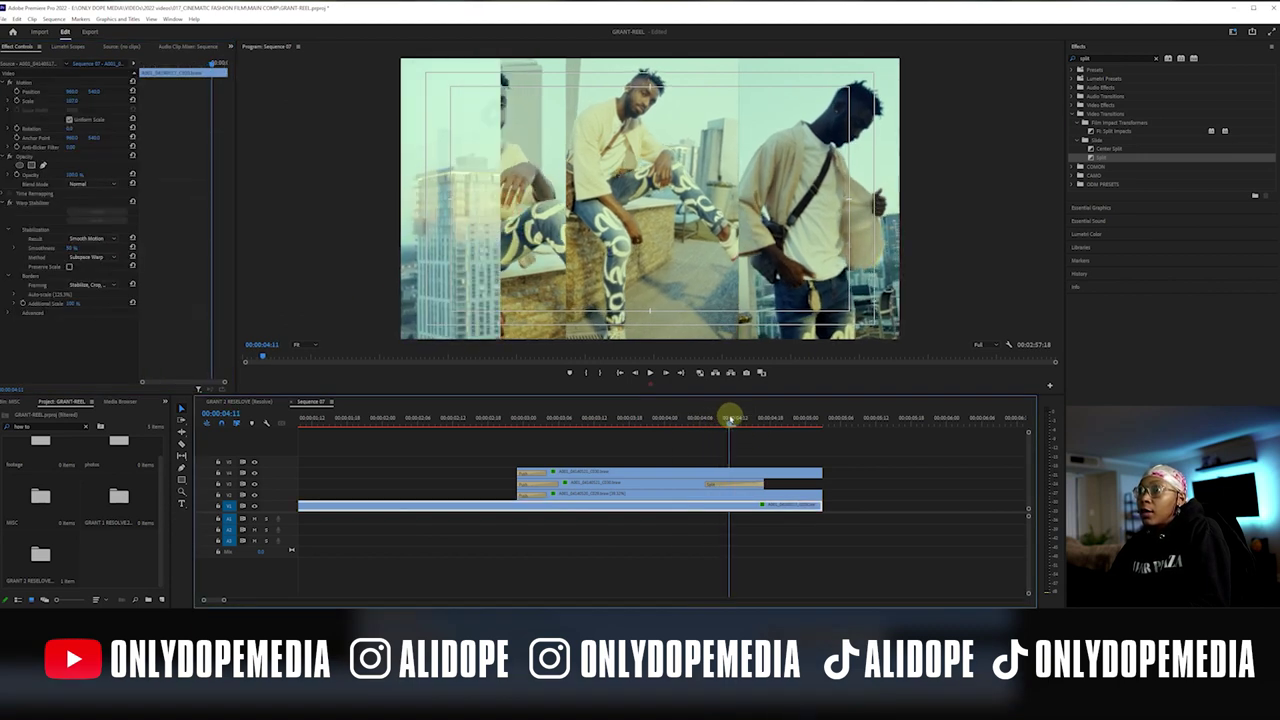
Add a Push to the end of the V2 clip, travelling from right to left, and scrub through it to 00:00:04:21
{"action": "left_click", "coordinate": [1098, 60]}
{"action": "left_click", "coordinate": [1098, 60]}
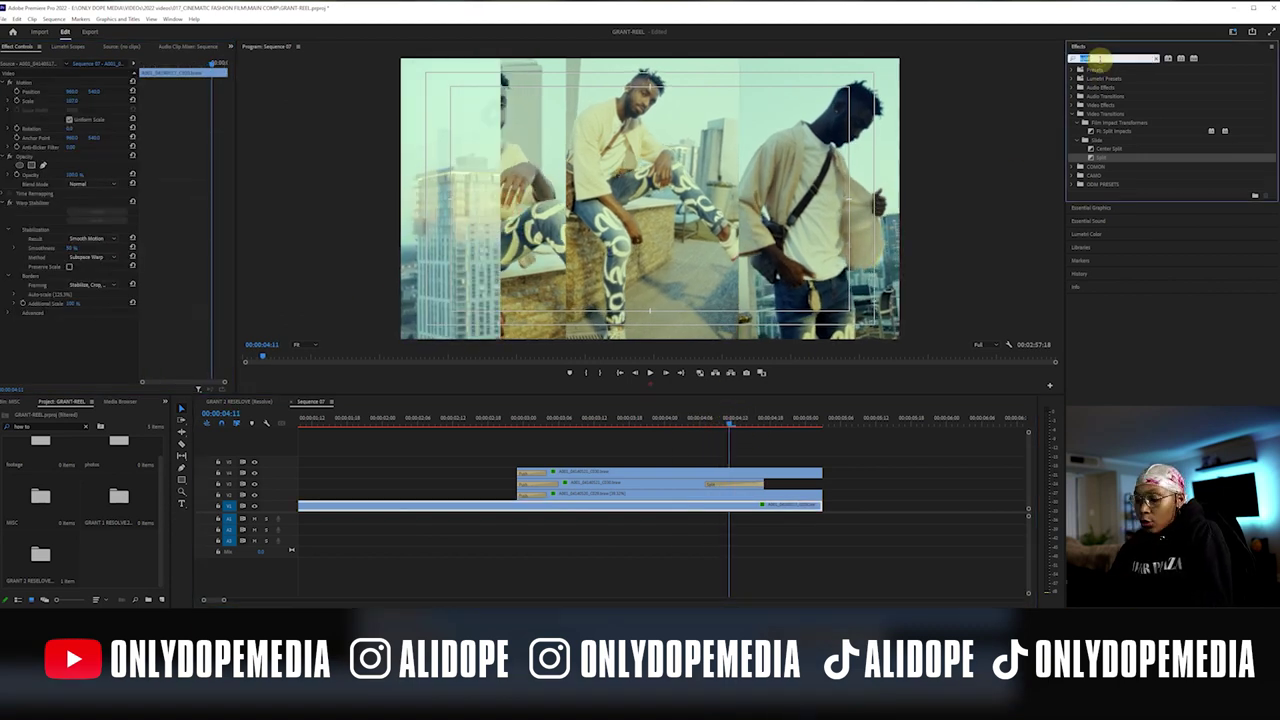
{"action": "type", "text": "push"}
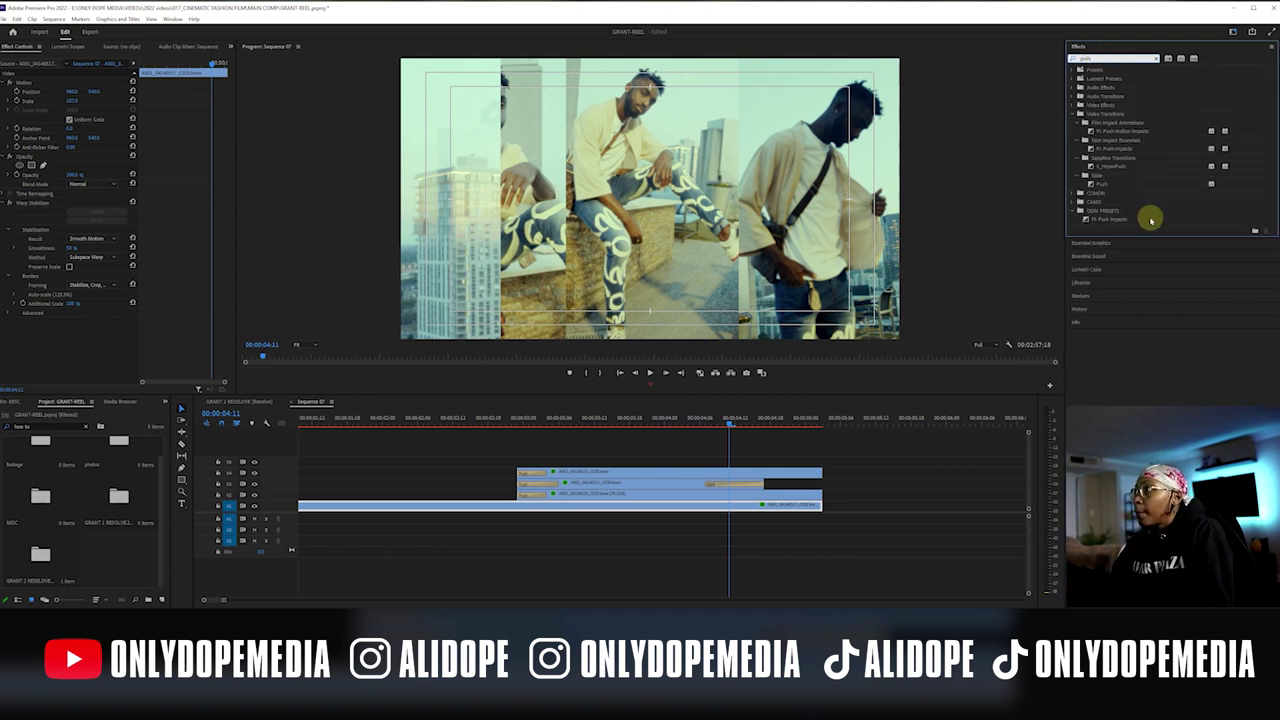
{"action": "left_click_drag", "start_coordinate": [1121, 181], "coordinate": [741, 494]}
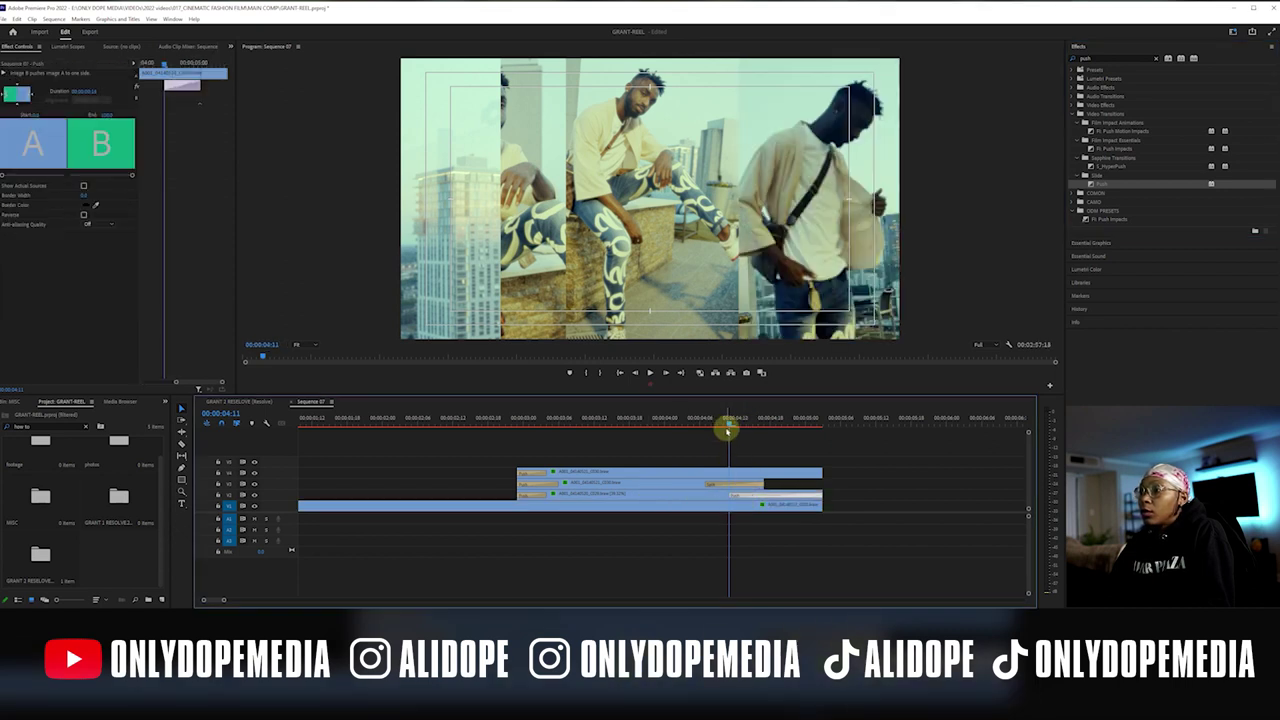
{"action": "left_click", "coordinate": [700, 423]}
{"action": "left_click_drag", "start_coordinate": [720, 427], "coordinate": [752, 425]}
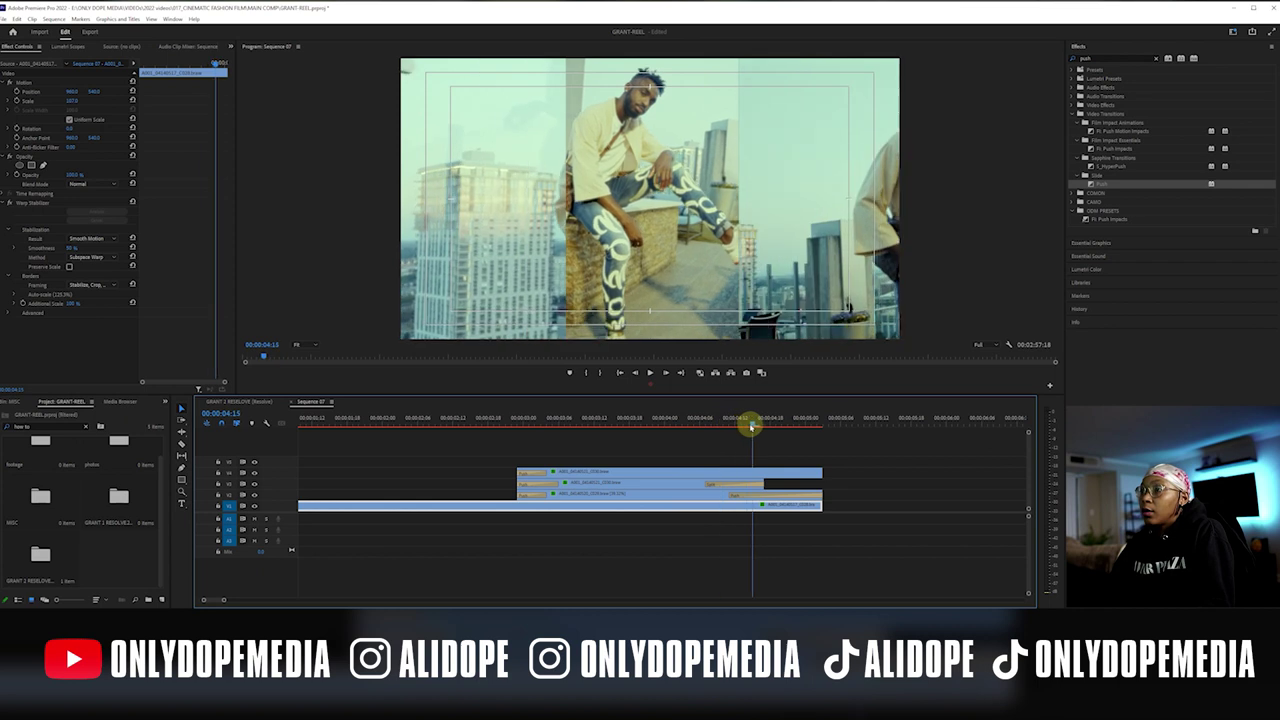
{"action": "left_click", "coordinate": [750, 496]}
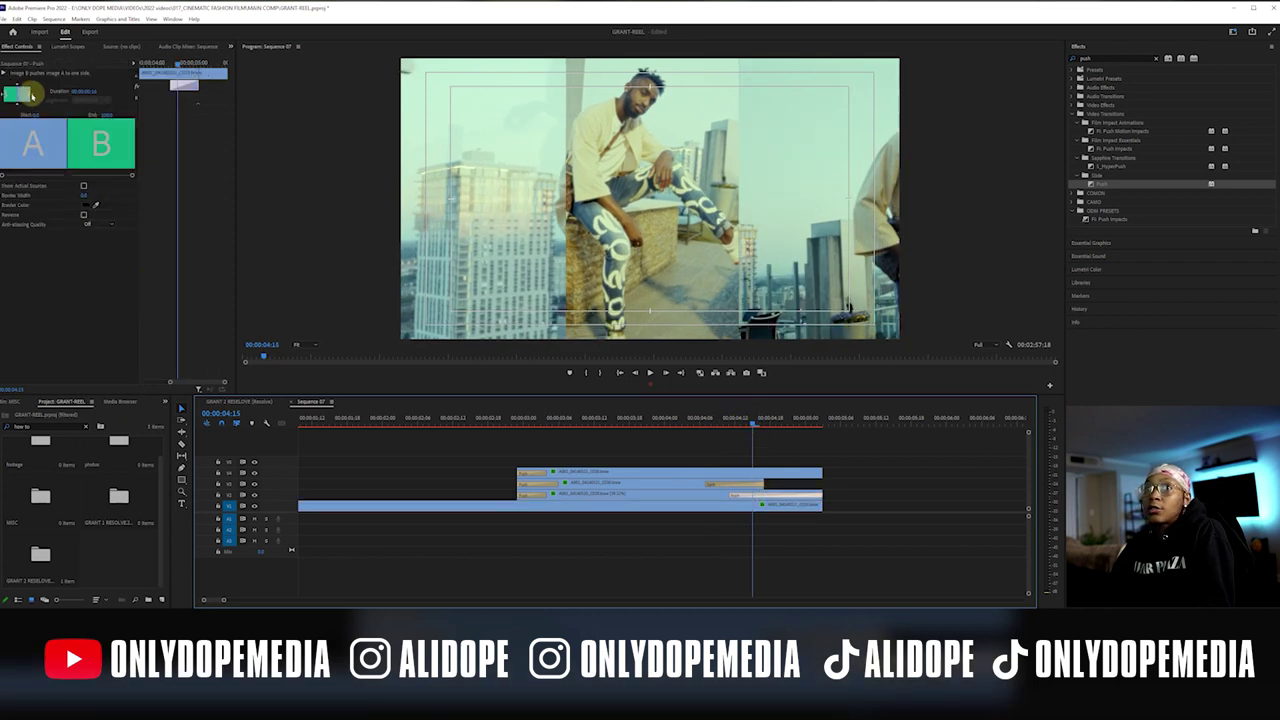
{"action": "left_click_drag", "start_coordinate": [723, 420], "coordinate": [790, 423]}
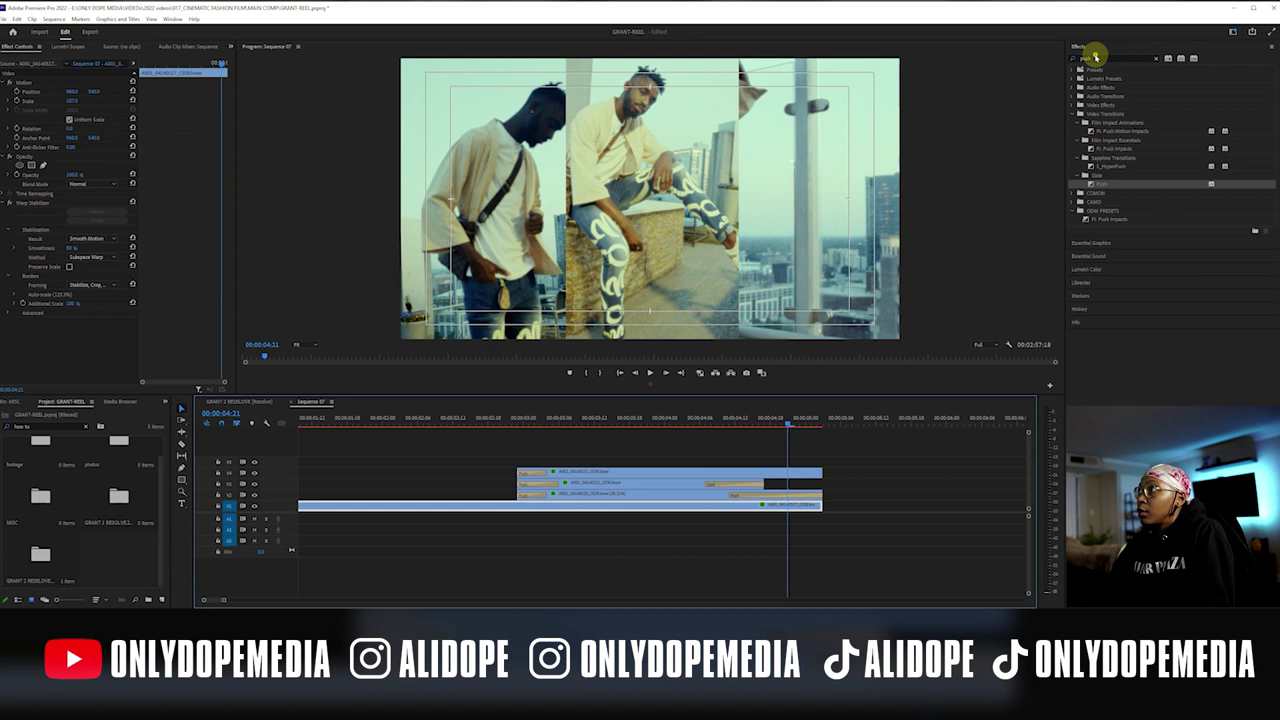
Add a Split to the end of the V4 clip, shorten it to about 12 frames, and make it part vertically
{"action": "left_click", "coordinate": [1096, 57]}
{"action": "type", "text": "split"}
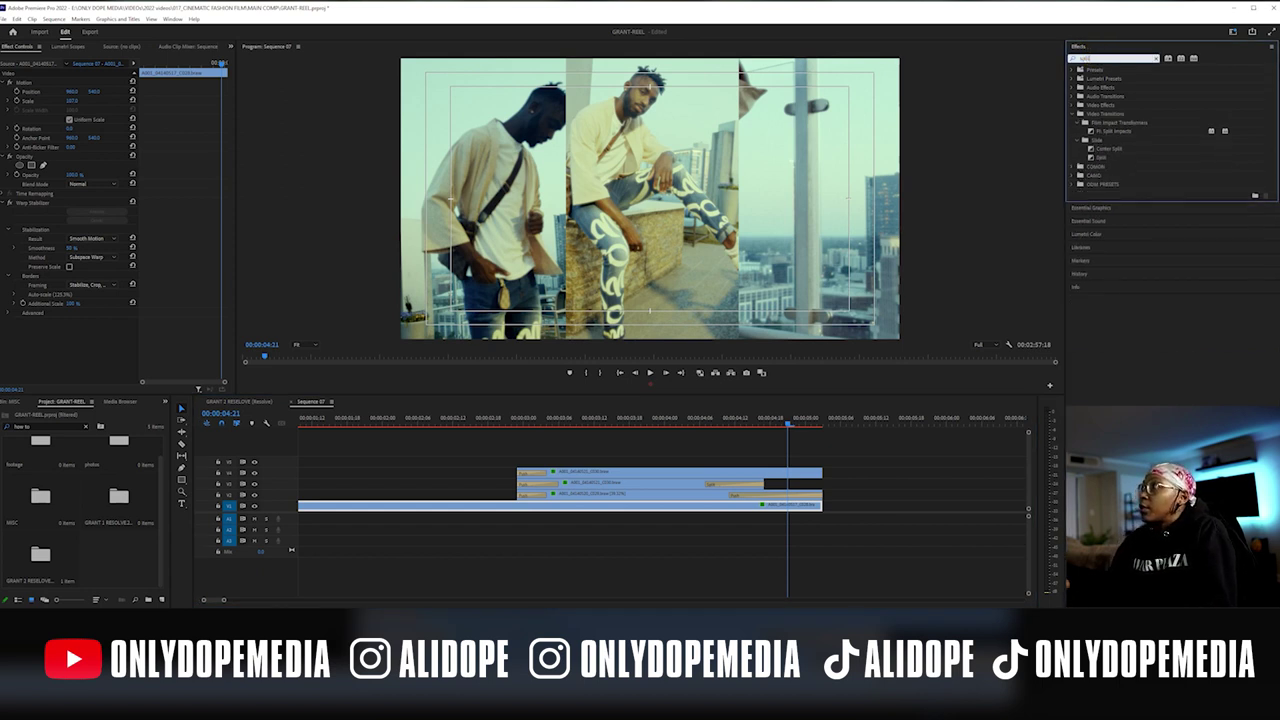
{"action": "left_click_drag", "start_coordinate": [1086, 154], "coordinate": [814, 475]}
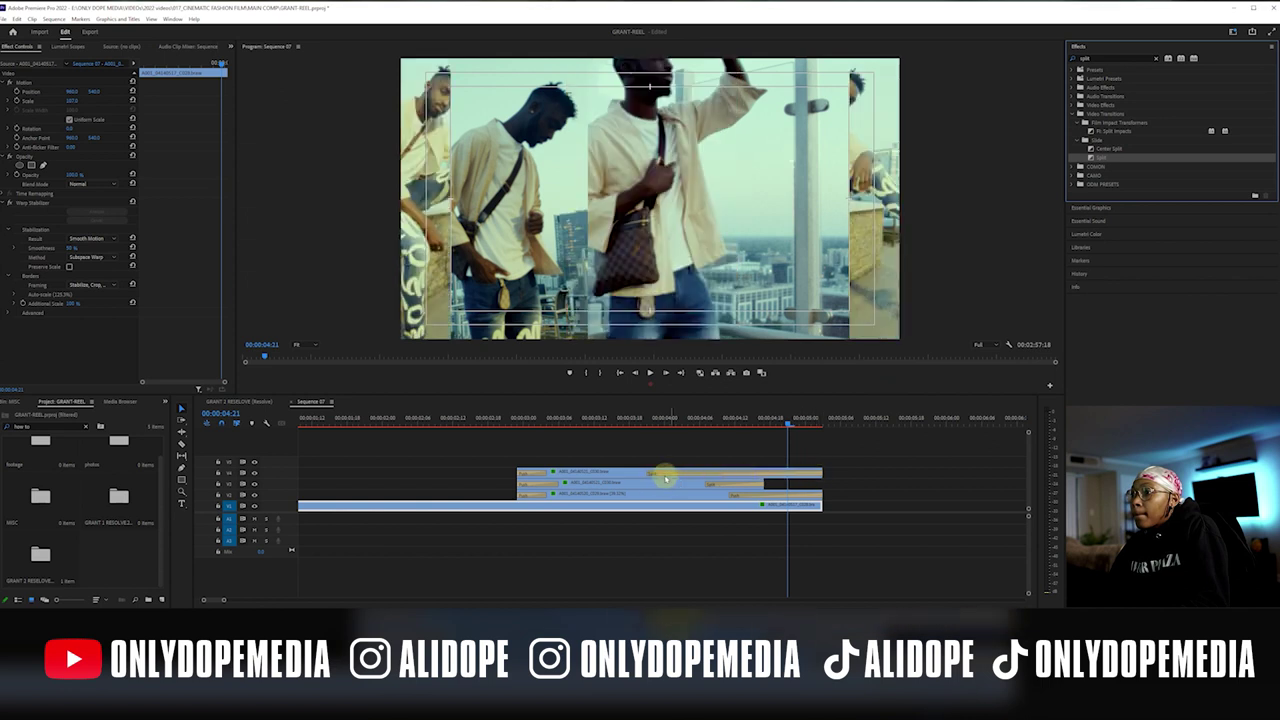
{"action": "left_click_drag", "start_coordinate": [650, 471], "coordinate": [765, 470]}
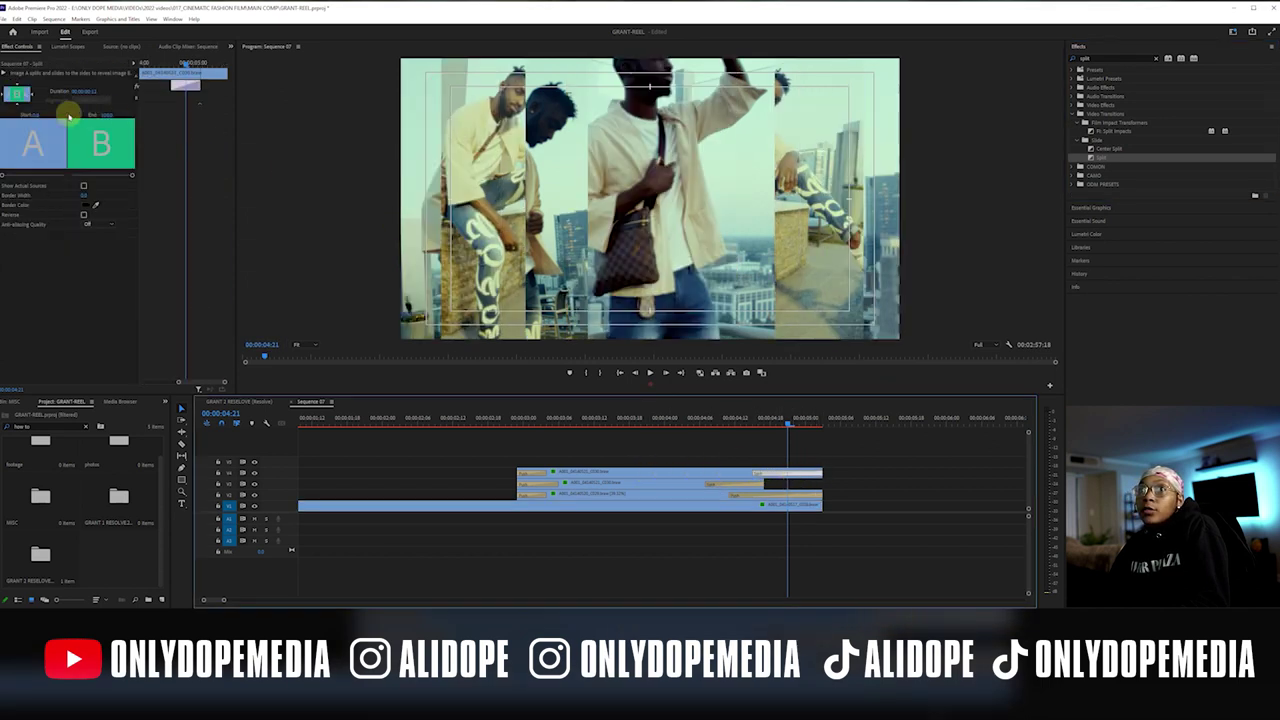
{"action": "left_click", "coordinate": [18, 100]}
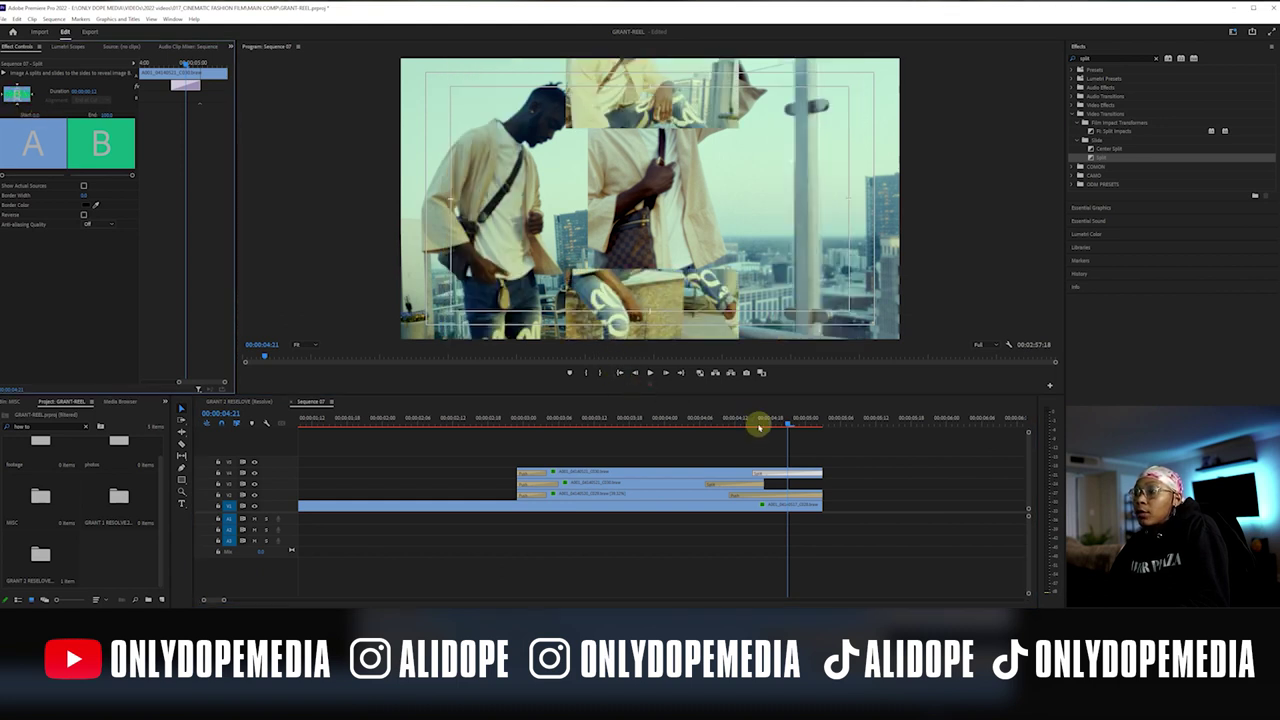
Scrub the panels' entrance and exit transitions through to 00:00:05:09, and review the exit at 00:00:04:22
{"action": "left_click_drag", "start_coordinate": [707, 419], "coordinate": [582, 404]}
{"action": "left_click_drag", "start_coordinate": [641, 404], "coordinate": [841, 410]}
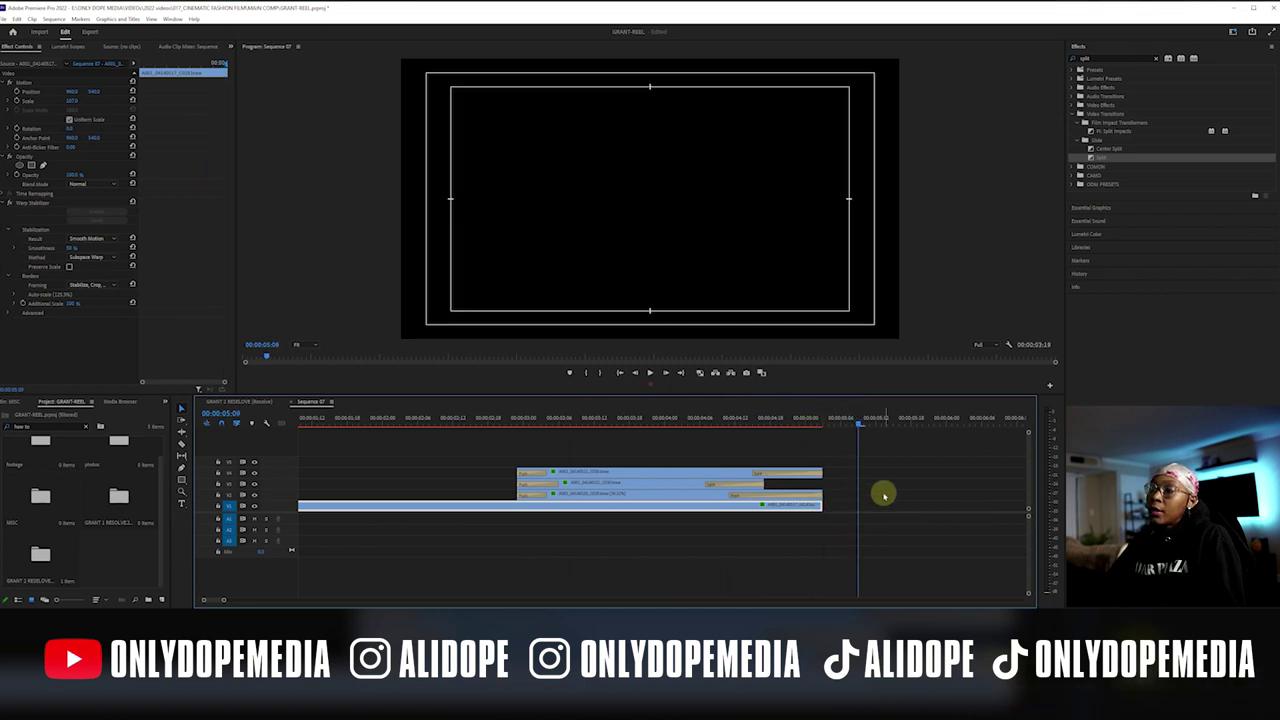
{"action": "left_click", "coordinate": [743, 421]}
{"action": "left_click_drag", "start_coordinate": [746, 424], "coordinate": [783, 425]}
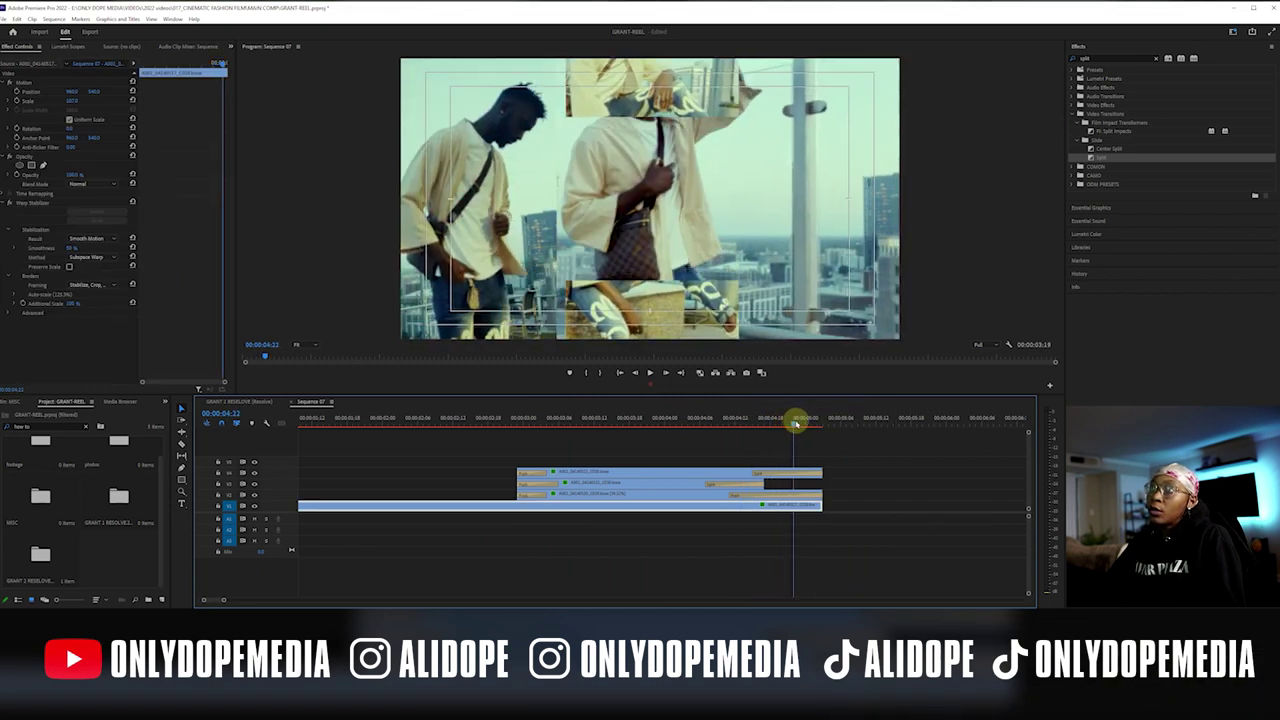
Move the V2, V3 and V4 panel clips together about 16 frames earlier over the V1 background, and scrub the result
{"action": "left_click", "coordinate": [713, 471]}
{"action": "left_click_drag", "start_coordinate": [757, 491], "coordinate": [699, 498]}
{"action": "left_click", "coordinate": [713, 503]}
{"action": "left_click_drag", "start_coordinate": [699, 453], "coordinate": [566, 493]}
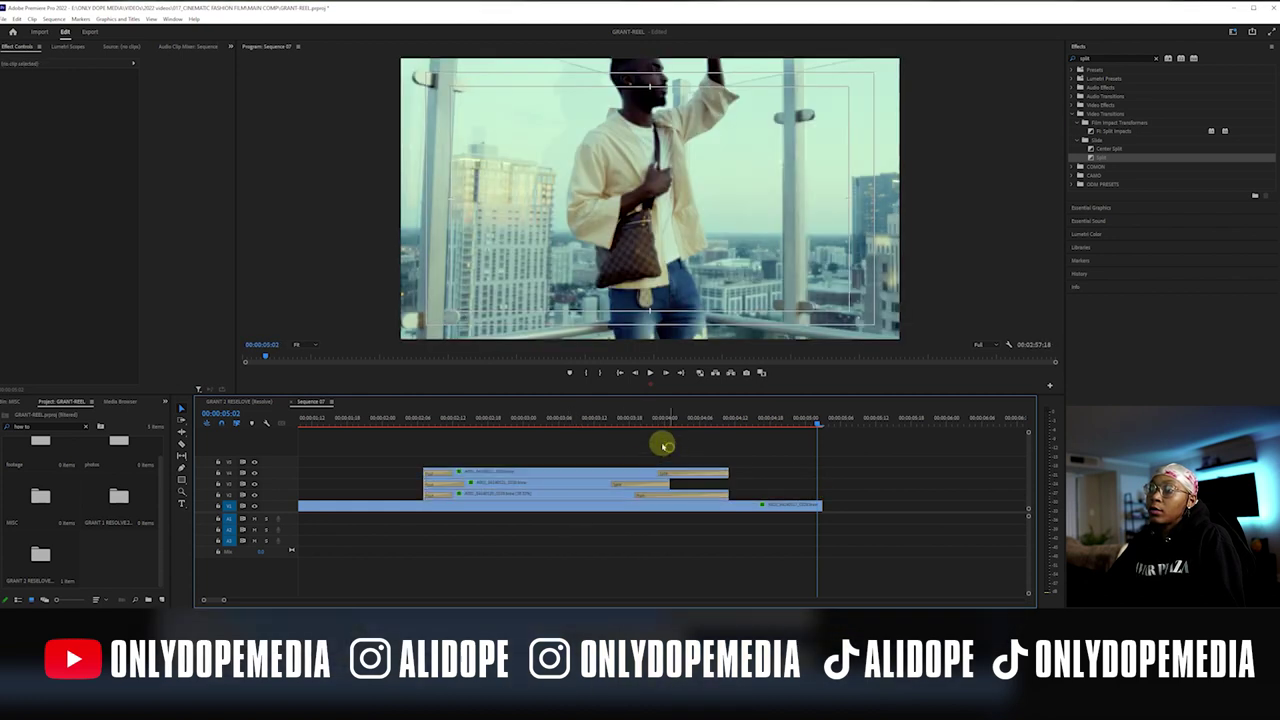
{"action": "left_click_drag", "start_coordinate": [446, 425], "coordinate": [817, 502]}
Return to the main reel sequence and save the project
{"action": "left_click", "coordinate": [250, 403]}
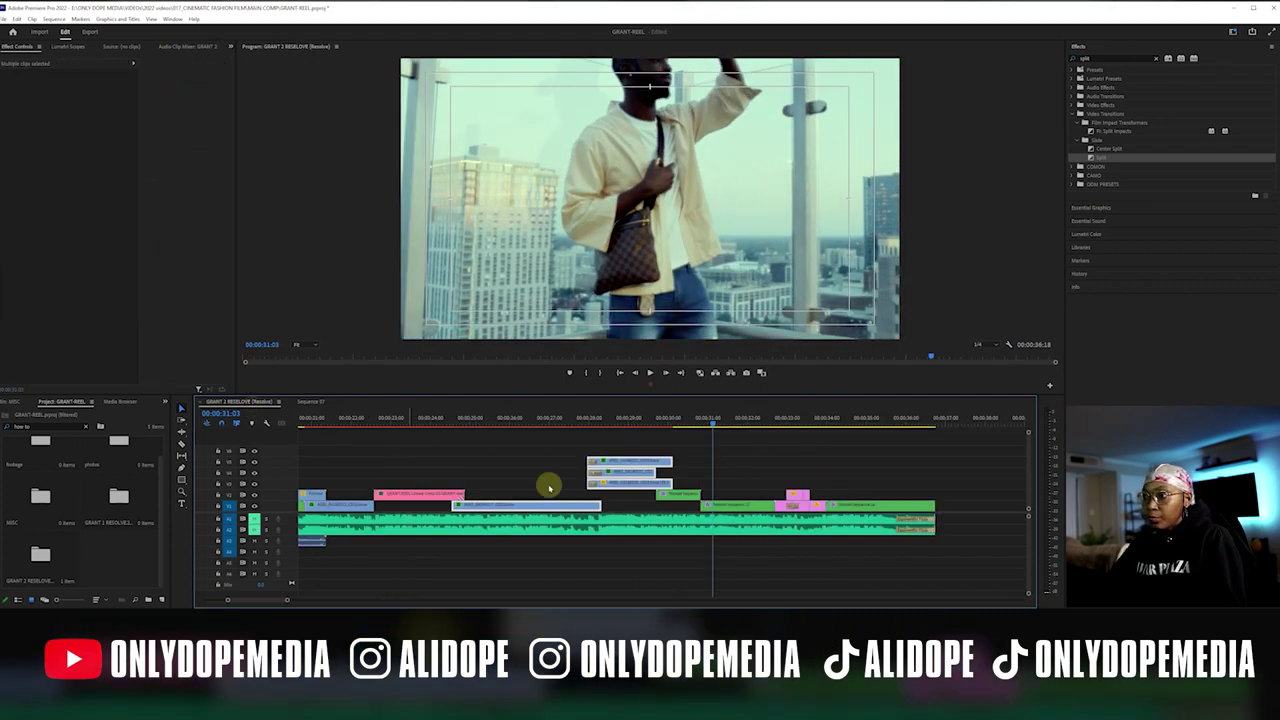
{"action": "key", "text": "ctrl+s"}
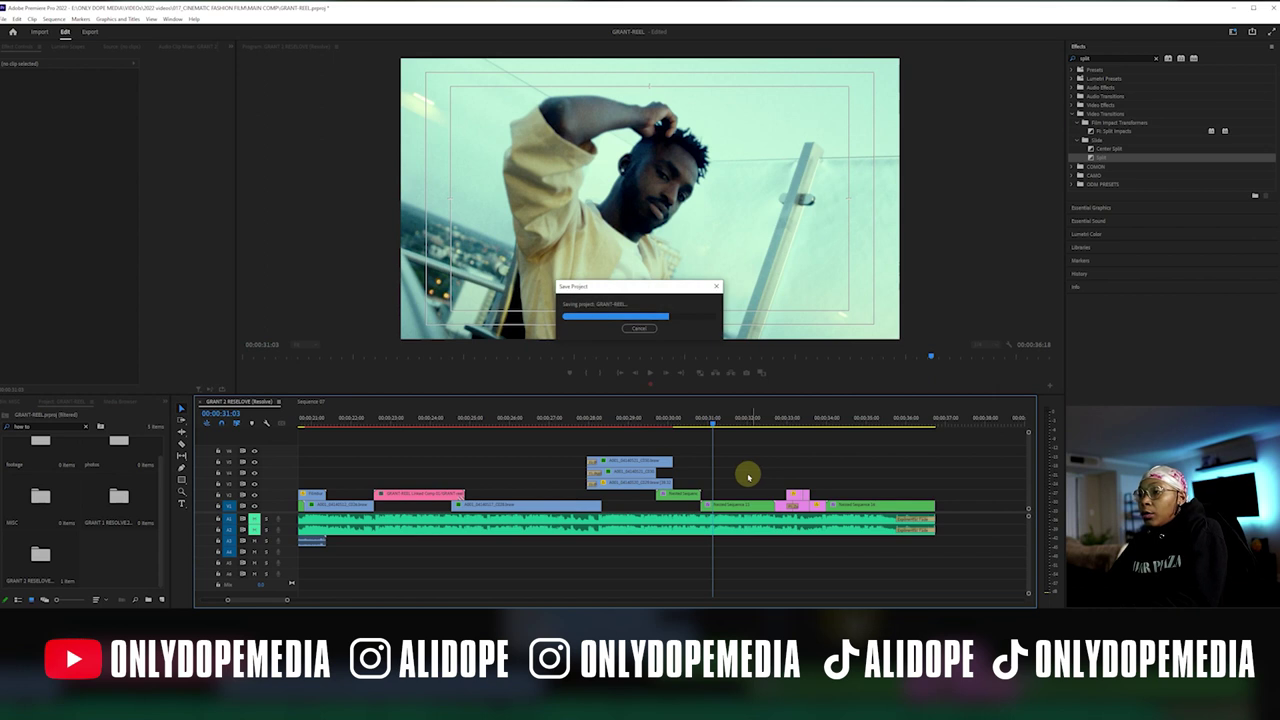
Examine the photo clips near 00:00:33:16 up close and scrub their motion to 00:00:33:08
{"action": "left_click_drag", "start_coordinate": [688, 424], "coordinate": [737, 424]}
{"action": "key", "text": "="}
{"action": "key", "text": "="}
{"action": "key", "text": "="}
{"action": "key", "text": "="}
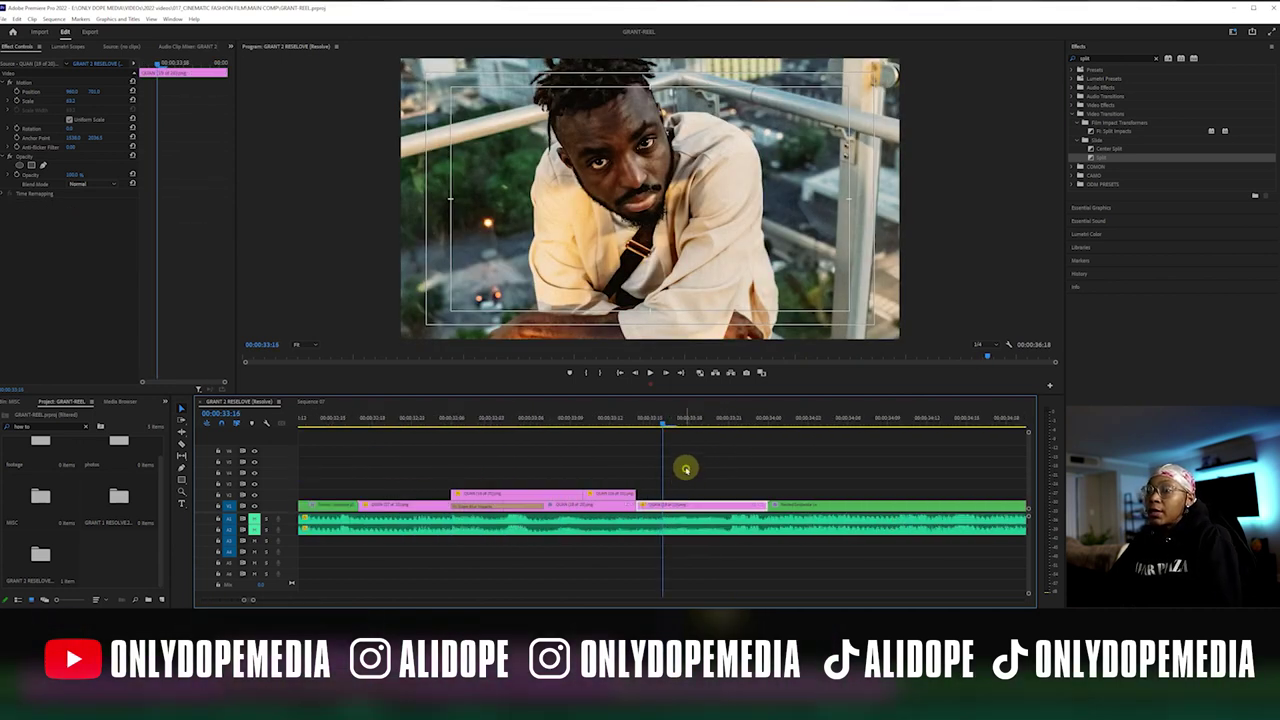
{"action": "left_click", "coordinate": [686, 470]}
{"action": "left_click_drag", "start_coordinate": [411, 417], "coordinate": [557, 434]}
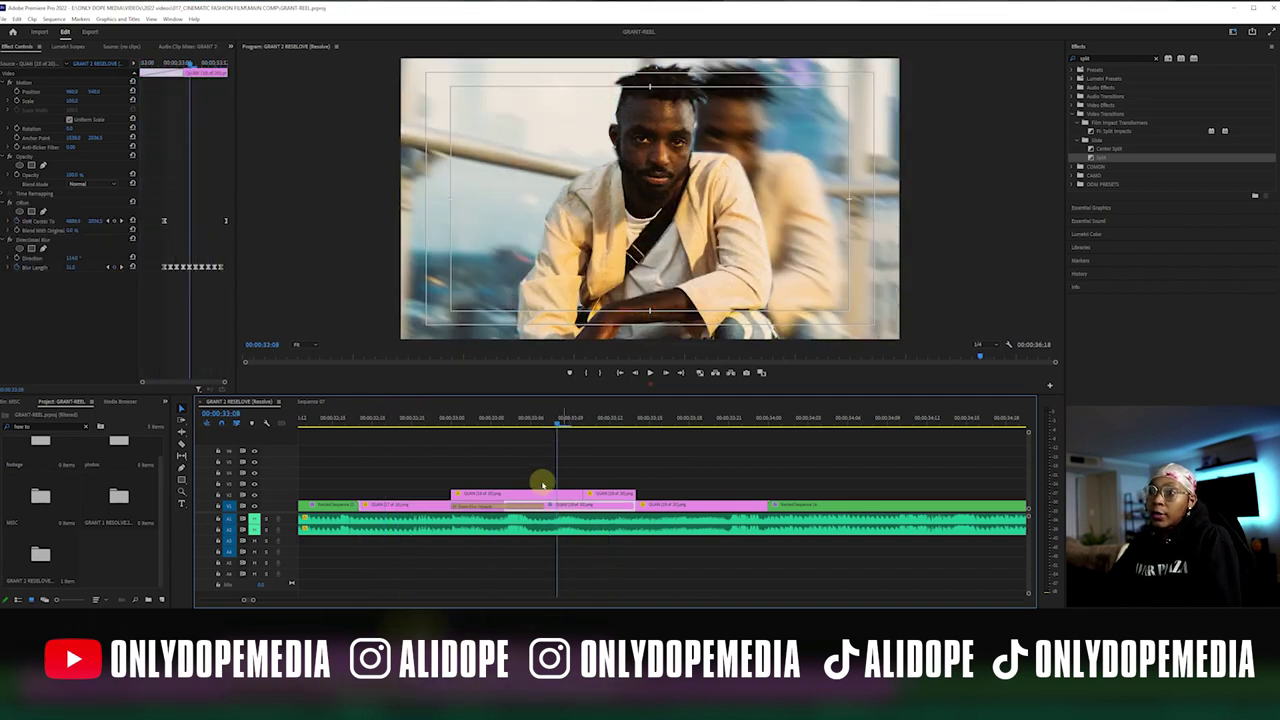
Toggle the V2 cutout photo's Opacity mask off and on, and examine the V1 photo's Offset and Directional Blur keyframes
{"action": "left_click", "coordinate": [562, 493]}
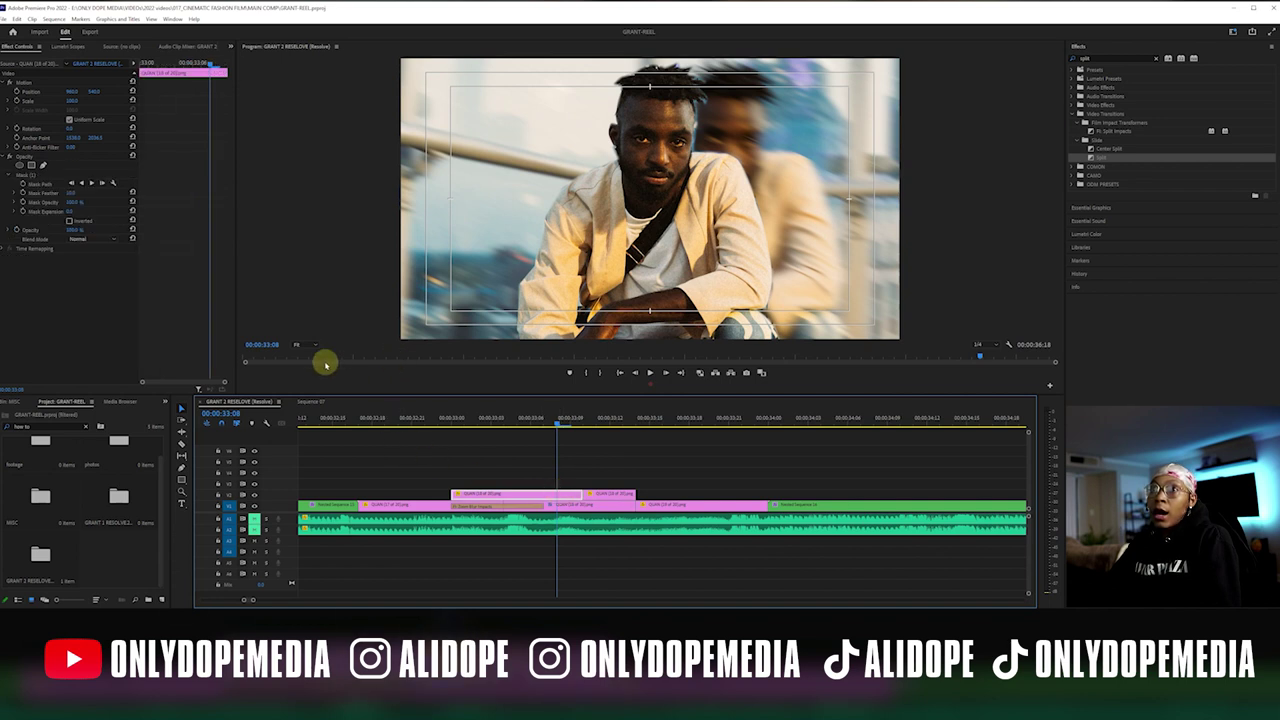
{"action": "left_click", "coordinate": [8, 157]}
{"action": "left_click", "coordinate": [8, 157]}
{"action": "left_click", "coordinate": [8, 157]}
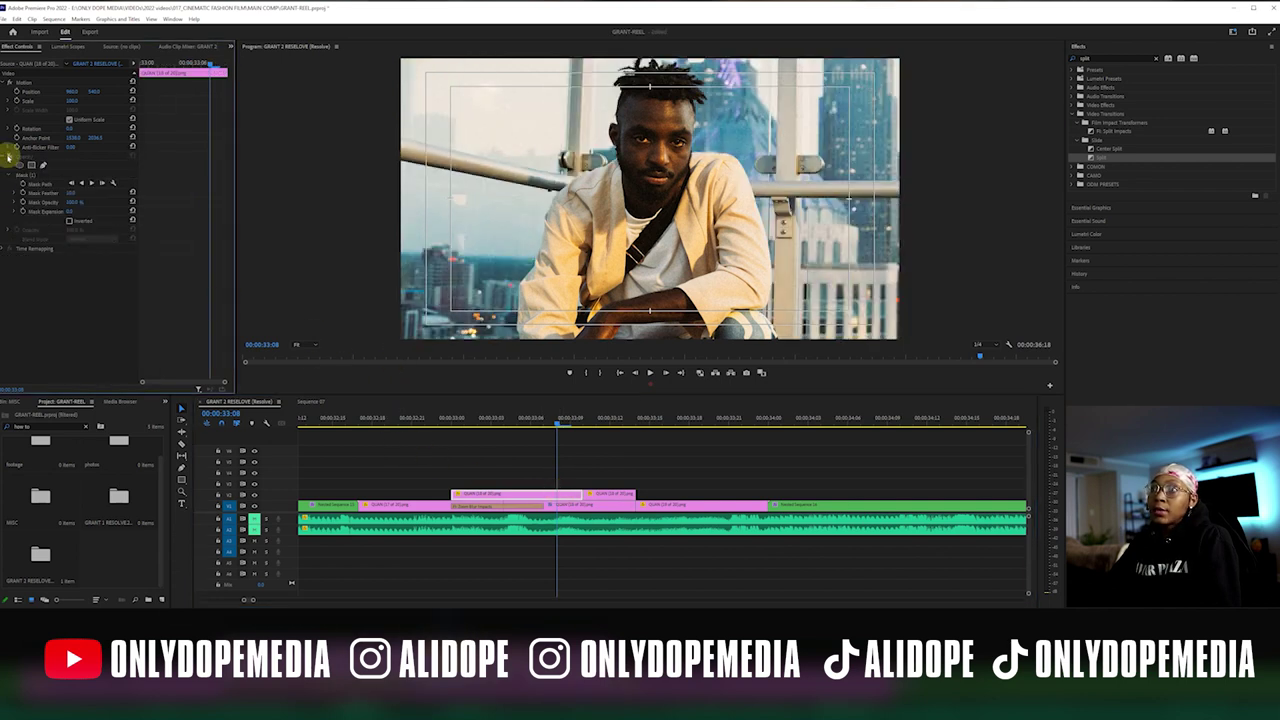
{"action": "left_click", "coordinate": [8, 157]}
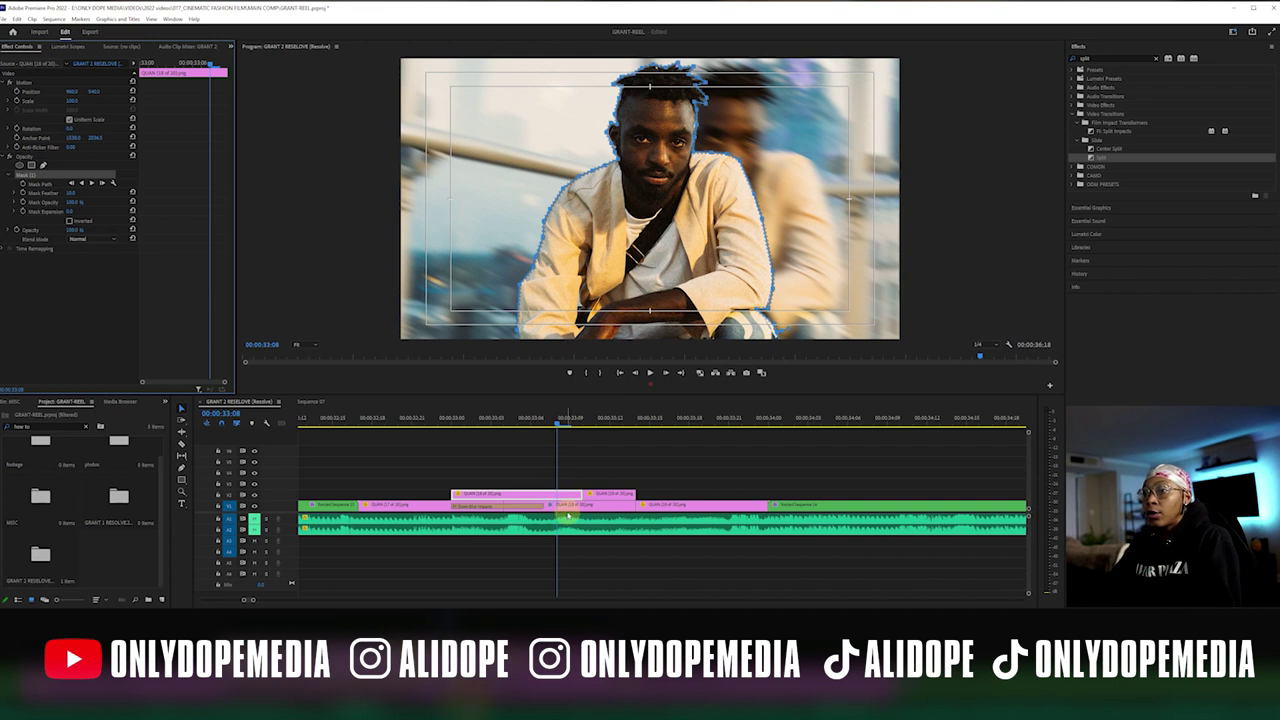
{"action": "left_click", "coordinate": [572, 508]}
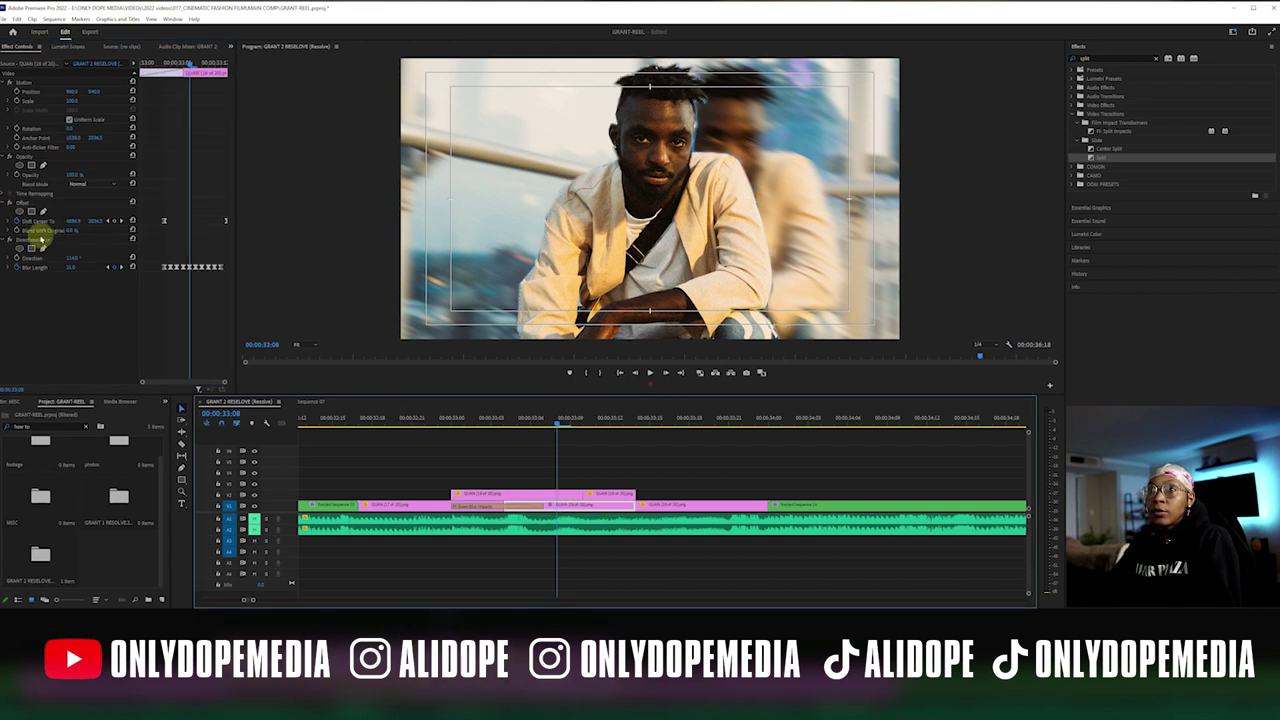
{"action": "left_click_drag", "start_coordinate": [188, 63], "coordinate": [207, 87]}
Deselect the photo clip and zoom out the timeline to view the whole reel sequence
{"action": "left_click", "coordinate": [524, 452]}
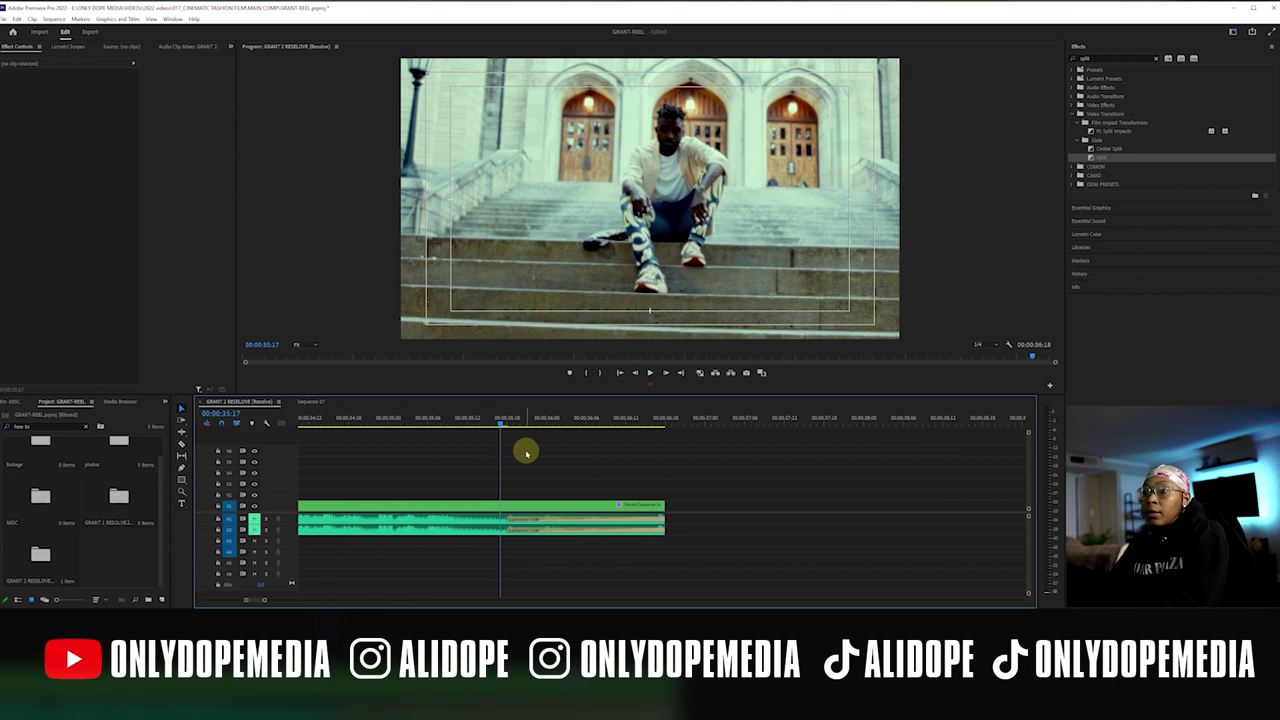
{"action": "key", "text": "backslash"}
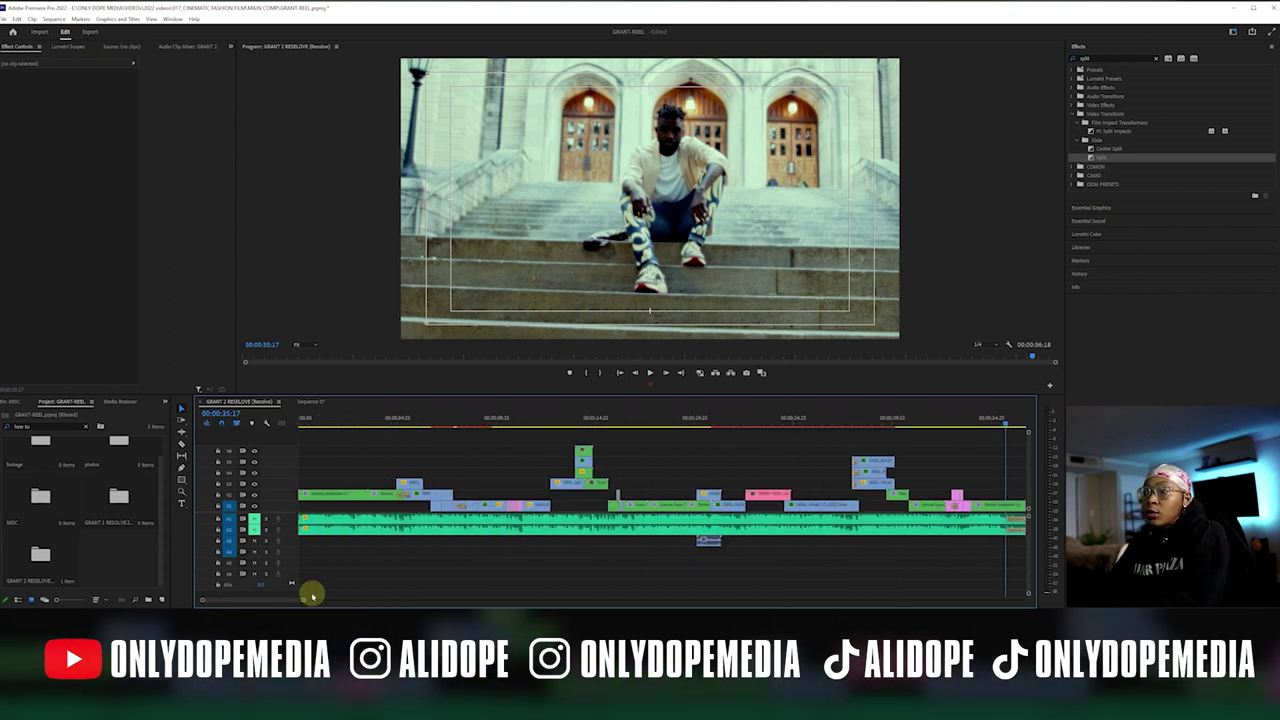
{"action": "key", "text": "minus"}
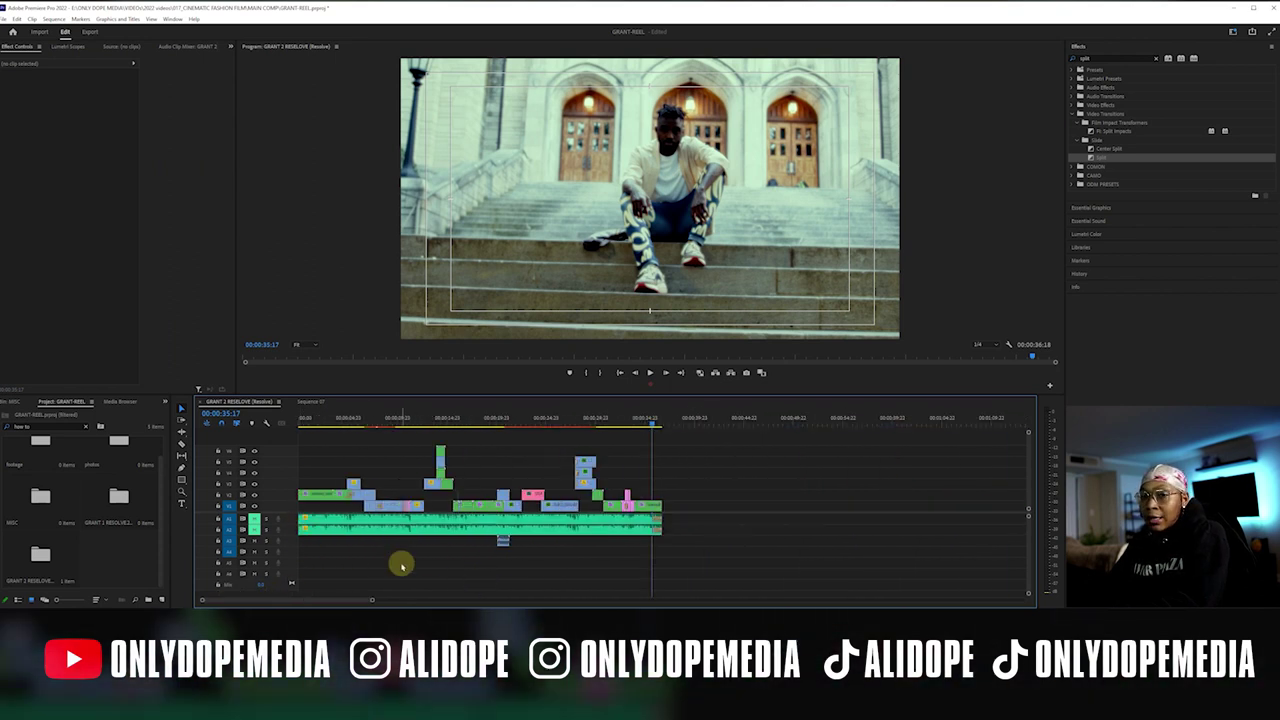